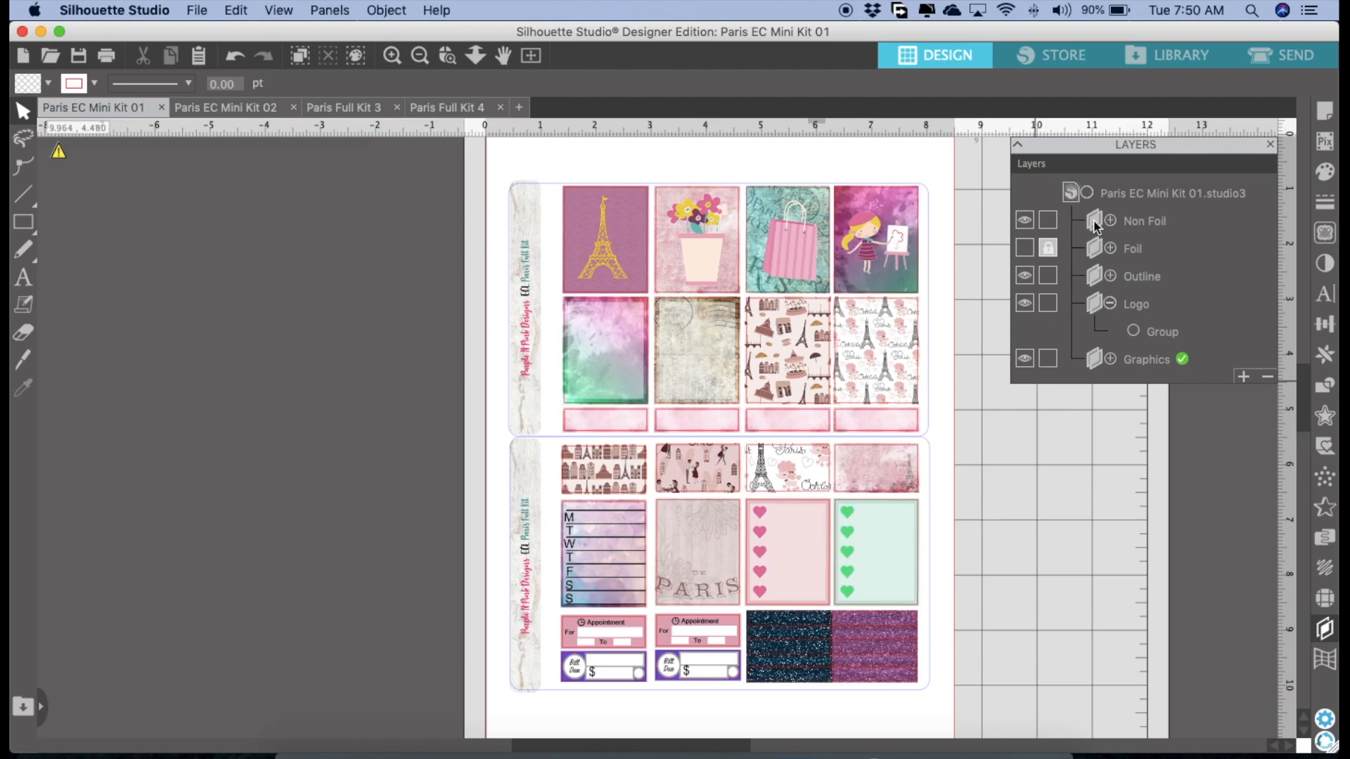
{"action": "left_click", "coordinate": [1270, 146]}
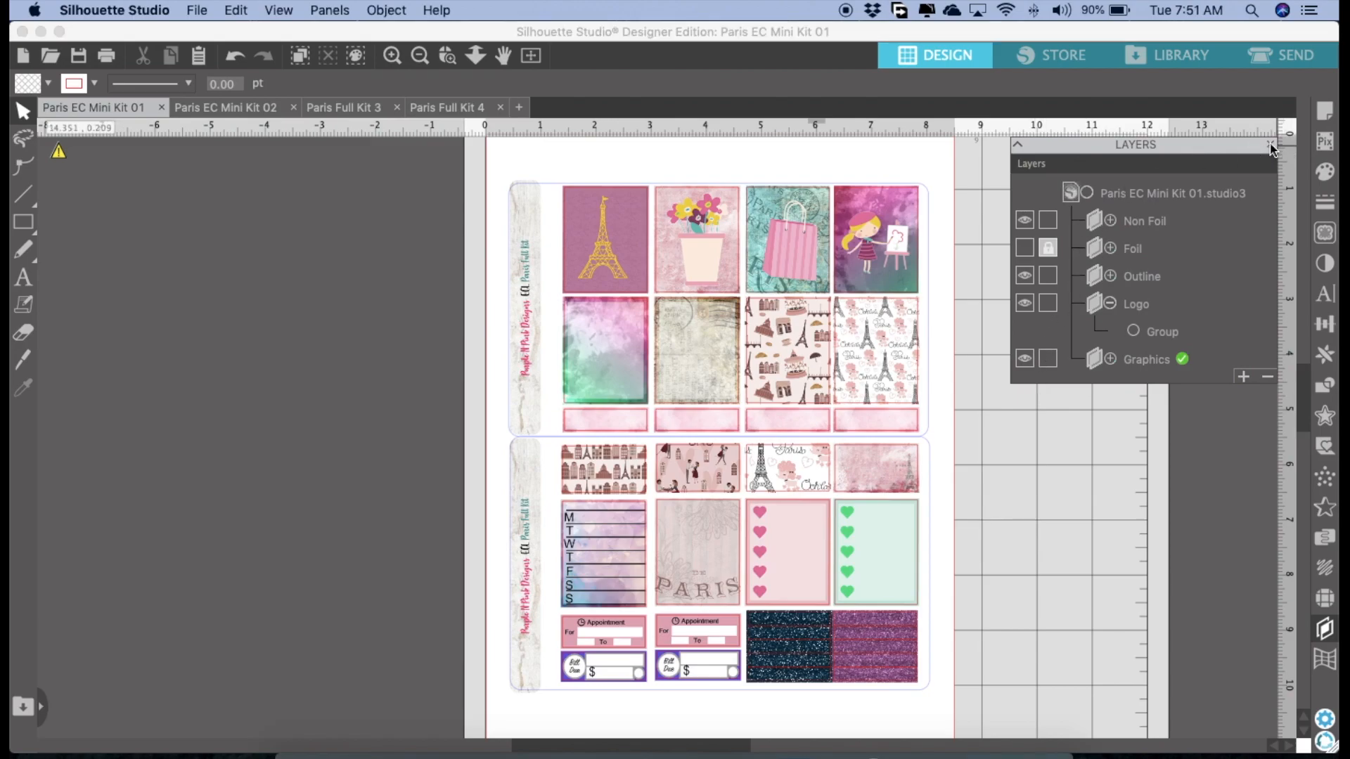
{"action": "left_click", "coordinate": [1323, 629]}
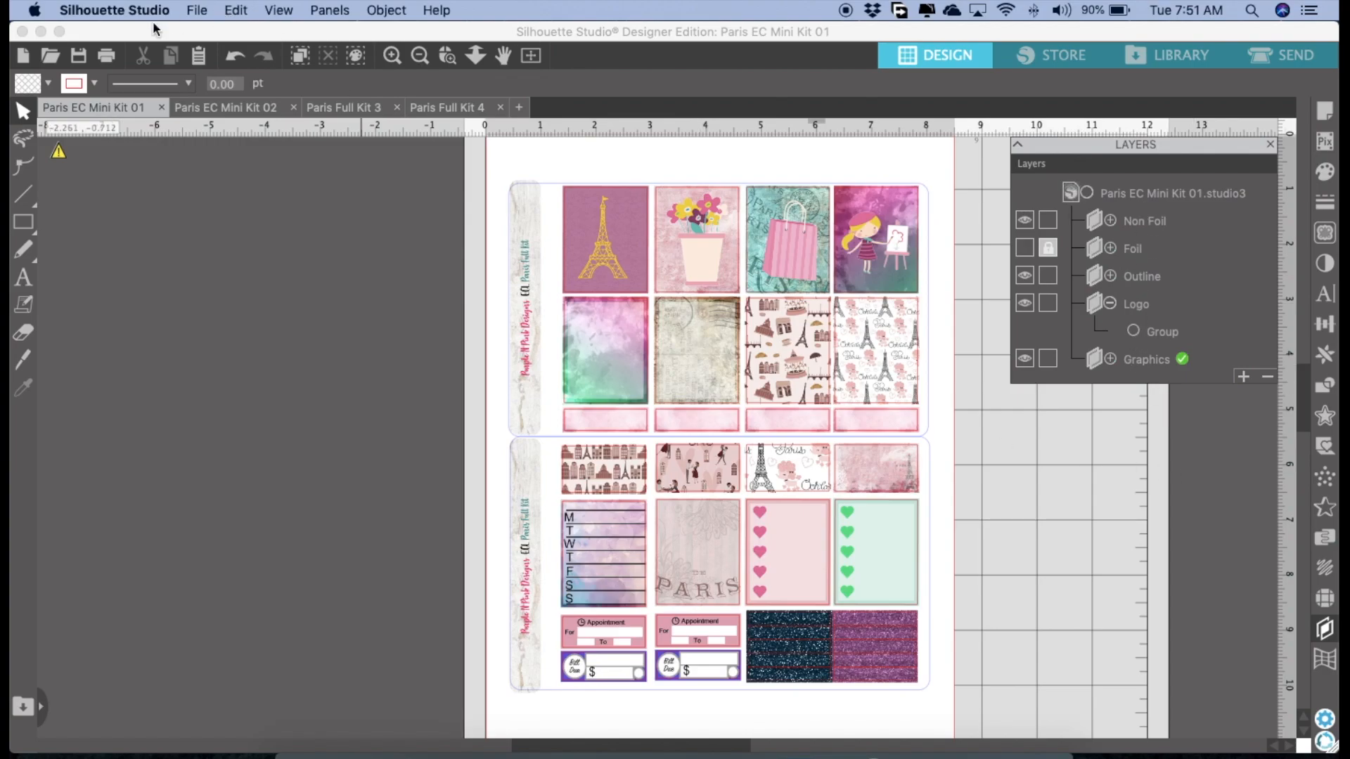
{"action": "left_click", "coordinate": [50, 55]}
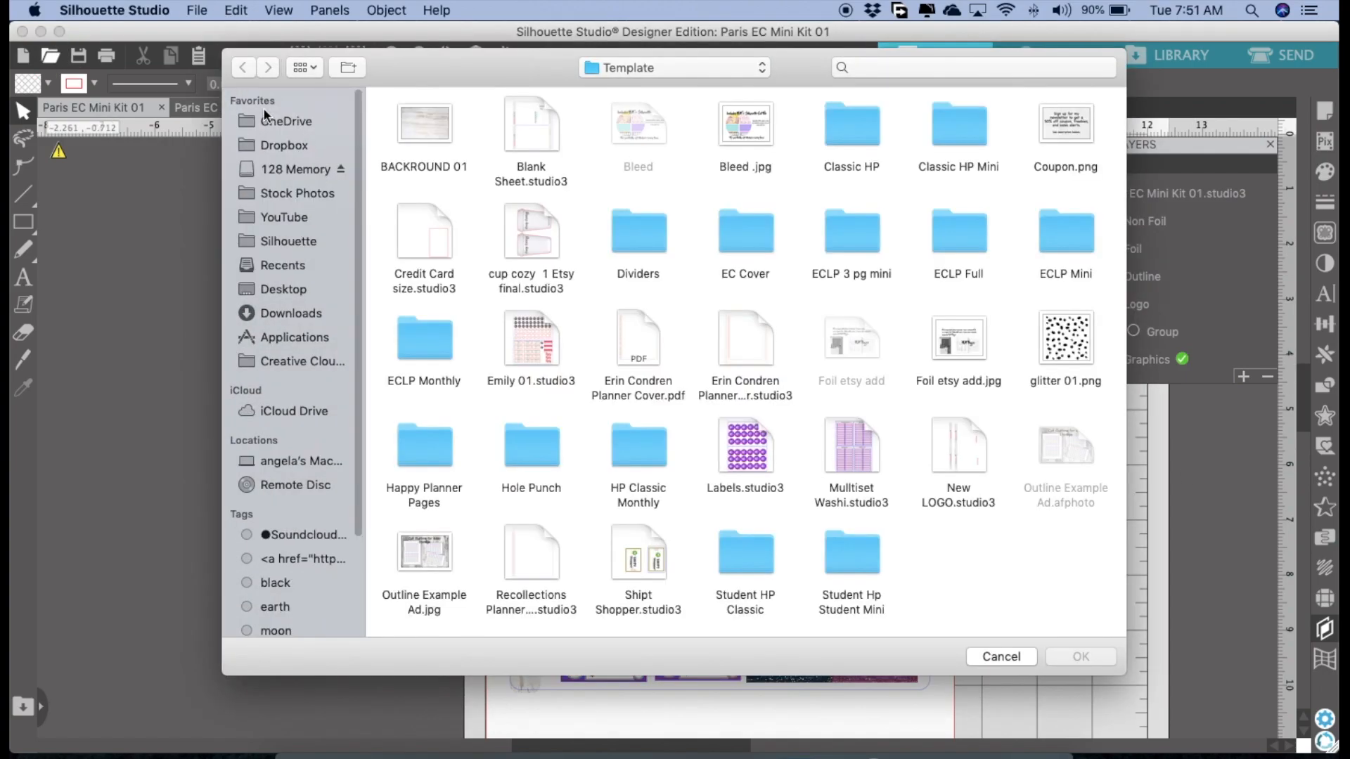
{"action": "left_click", "coordinate": [998, 657]}
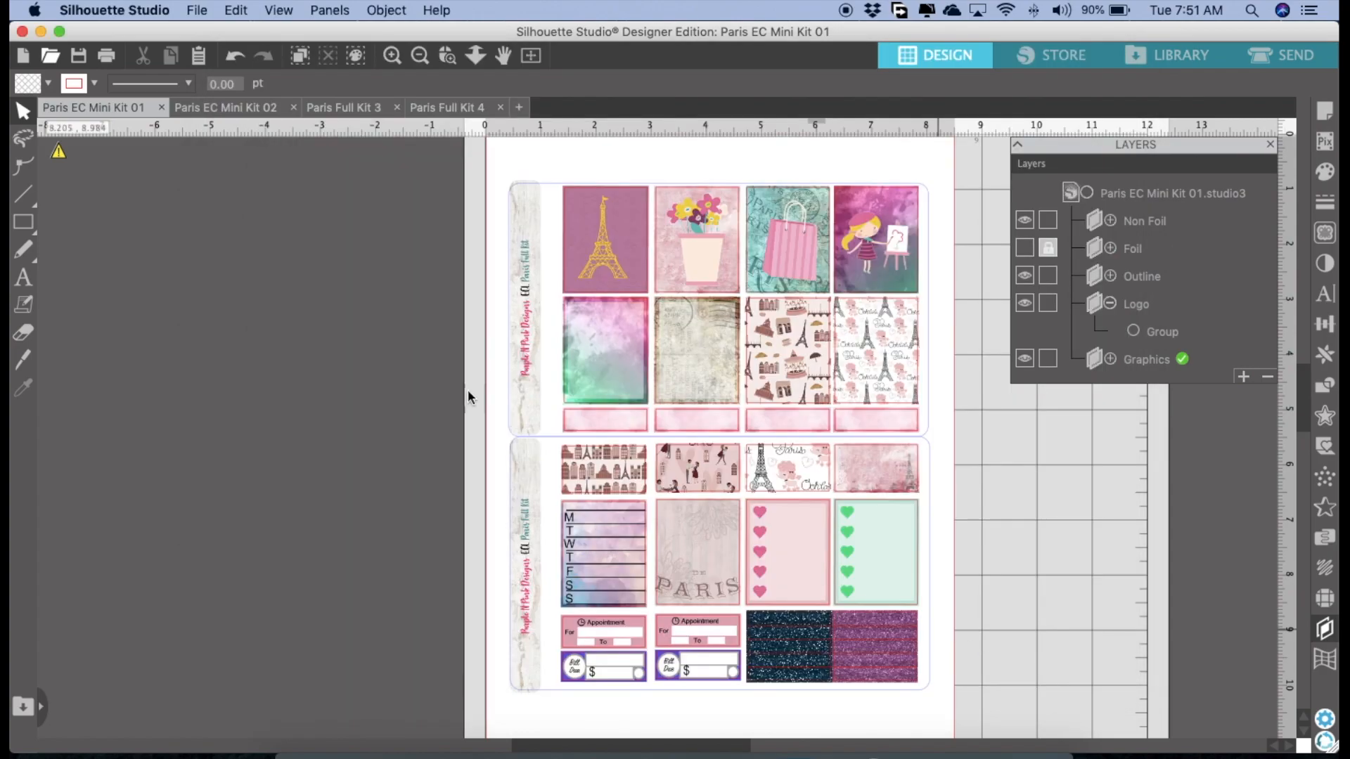
Create a new blank document and show its layers
{"action": "left_click", "coordinate": [25, 60]}
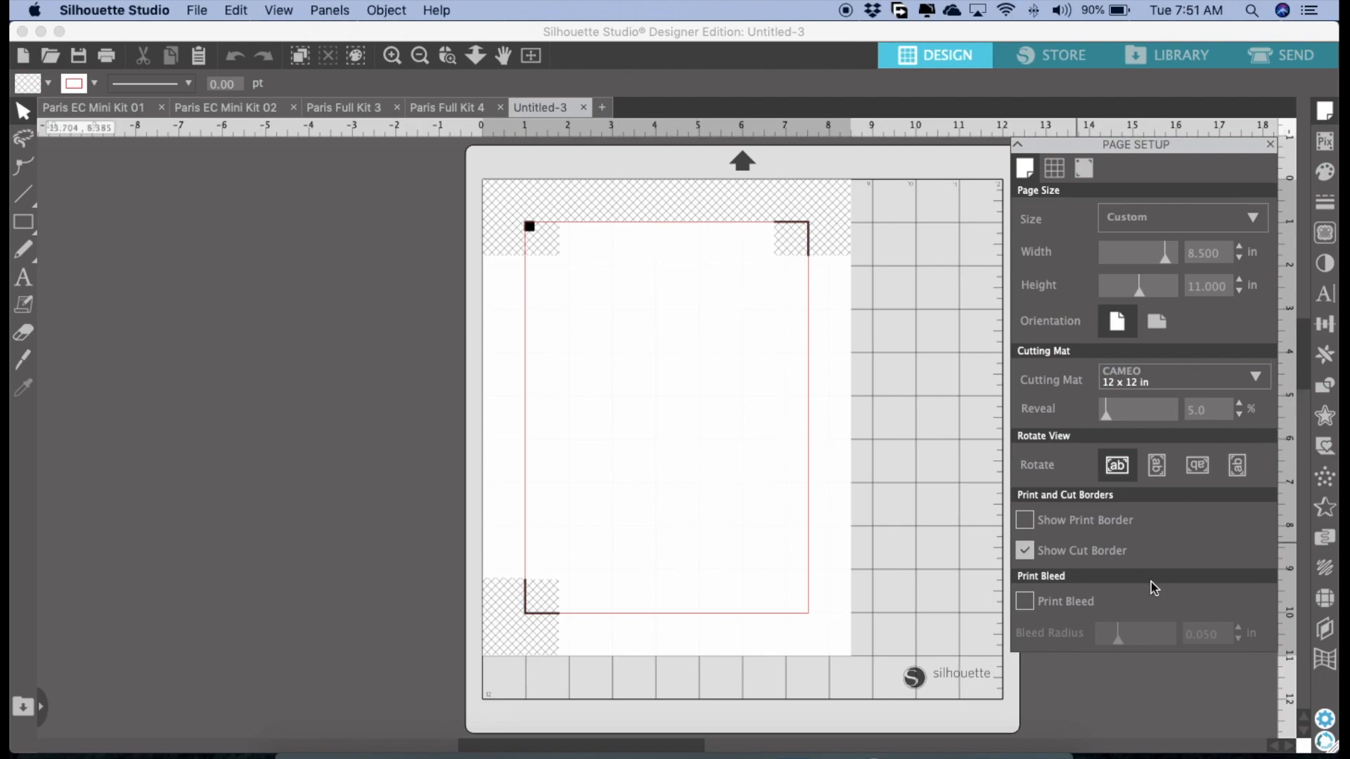
{"action": "left_click", "coordinate": [1331, 631]}
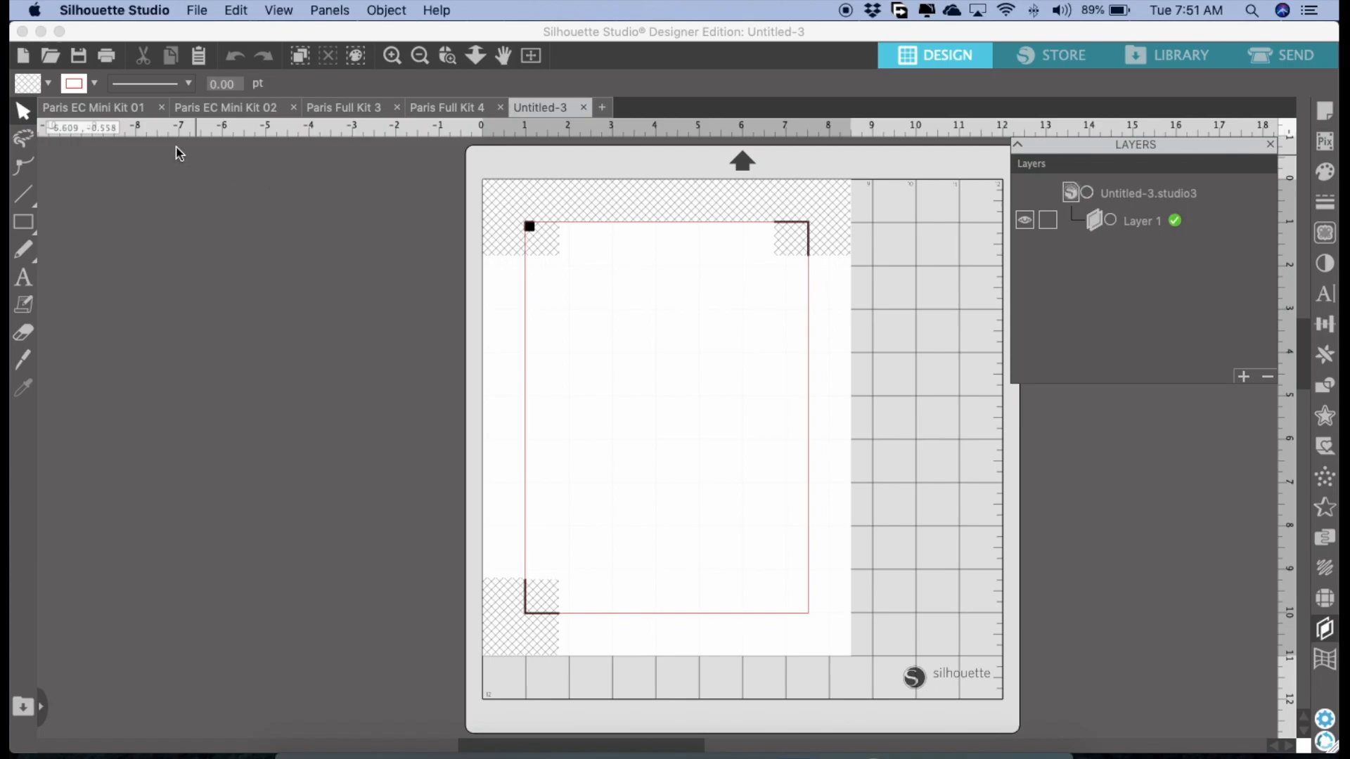
Copy the Eiffel Tower sticker column from the Paris EC Mini Kit 01 document
{"action": "left_click", "coordinate": [134, 110]}
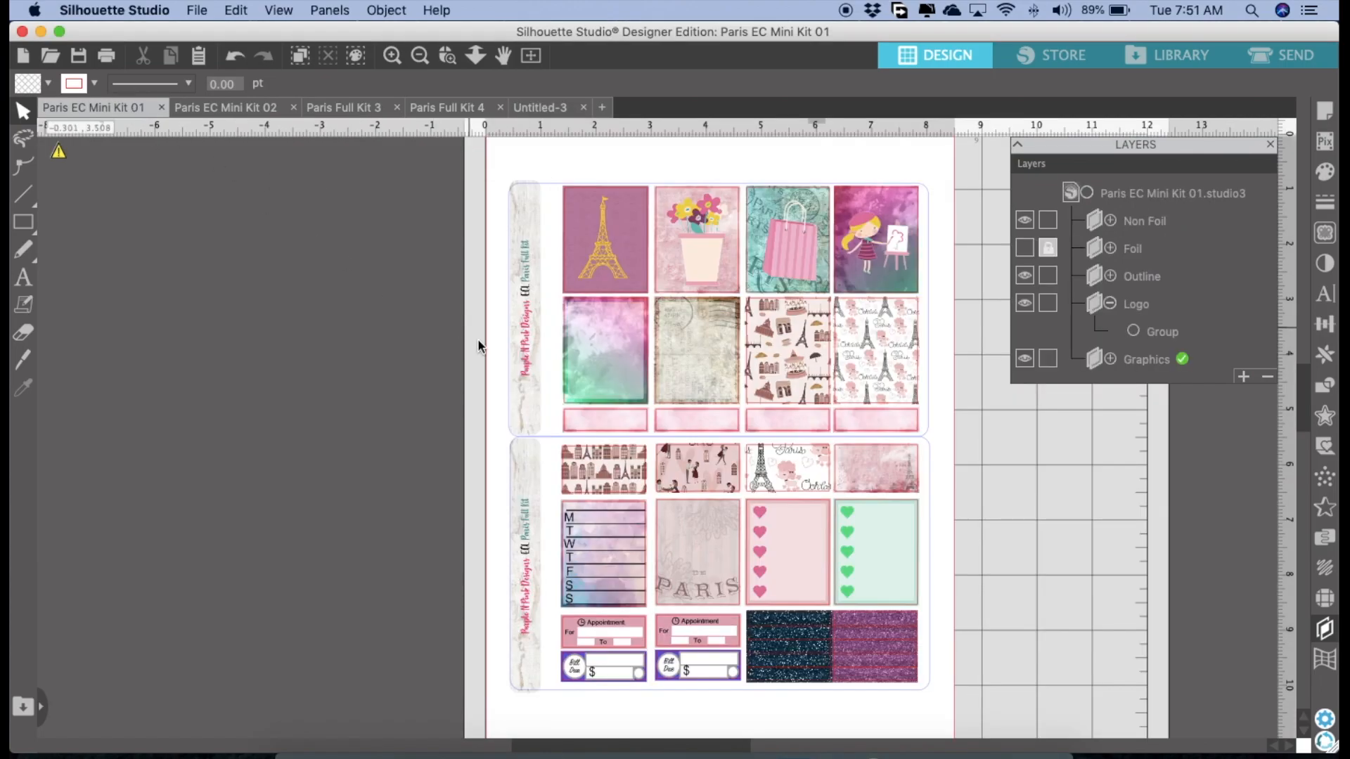
{"action": "left_click", "coordinate": [618, 268]}
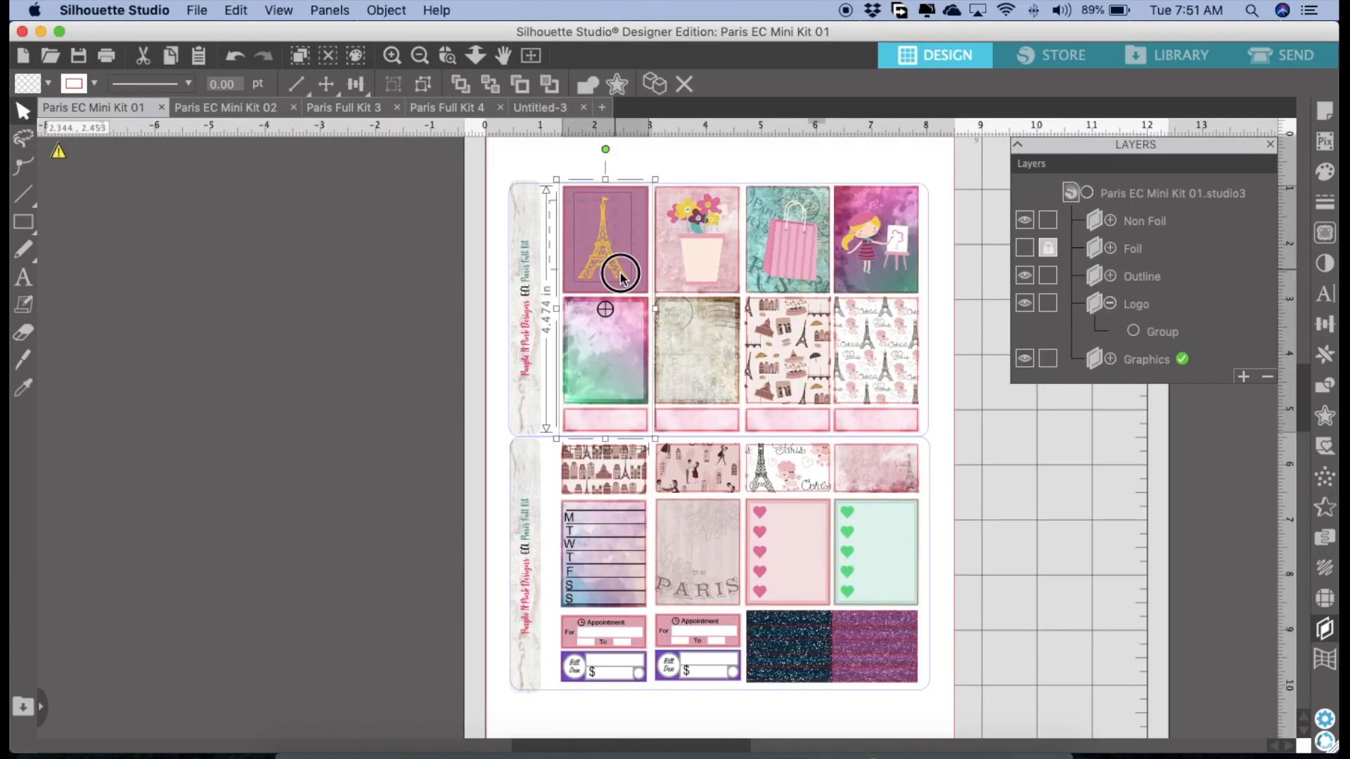
{"action": "left_click", "coordinate": [234, 11]}
{"action": "left_click", "coordinate": [243, 95]}
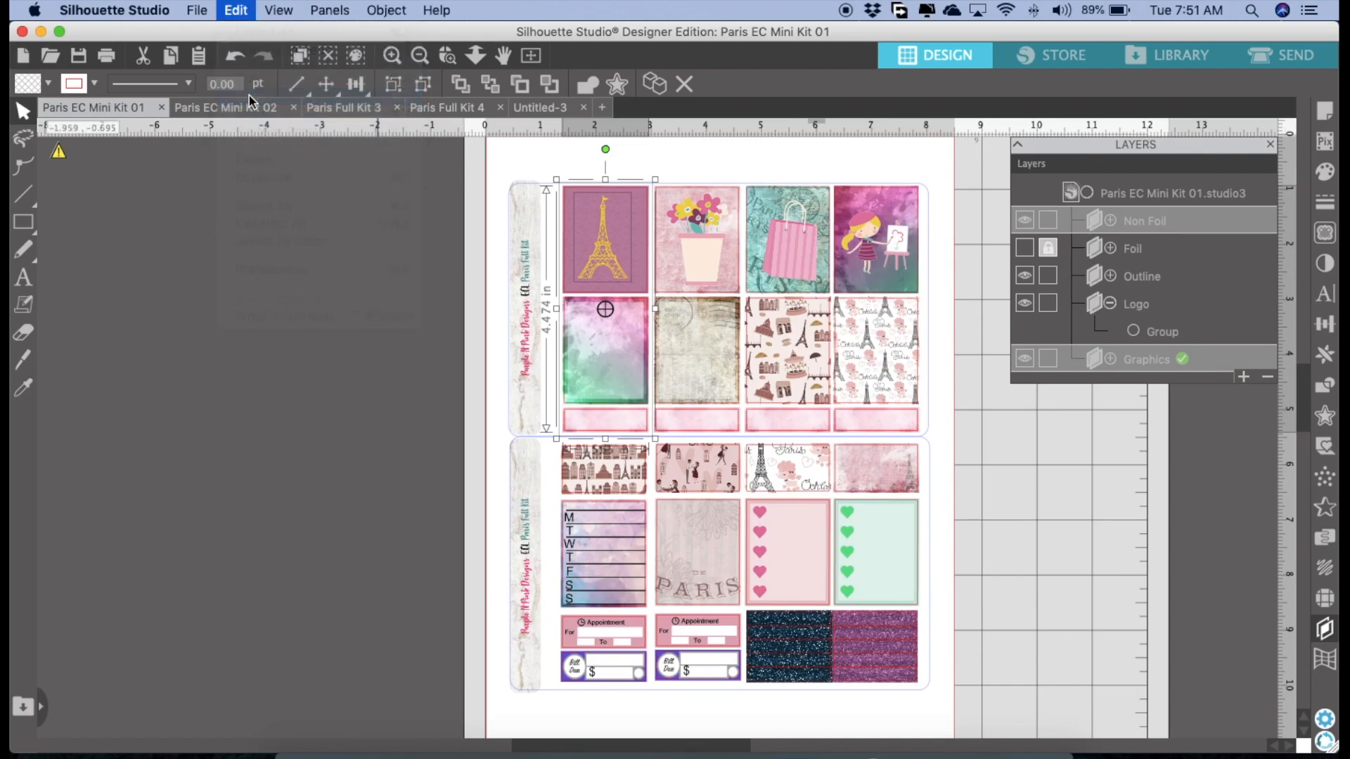
Add a layer named Graphics to the Untitled-3 document
{"action": "left_click", "coordinate": [553, 108]}
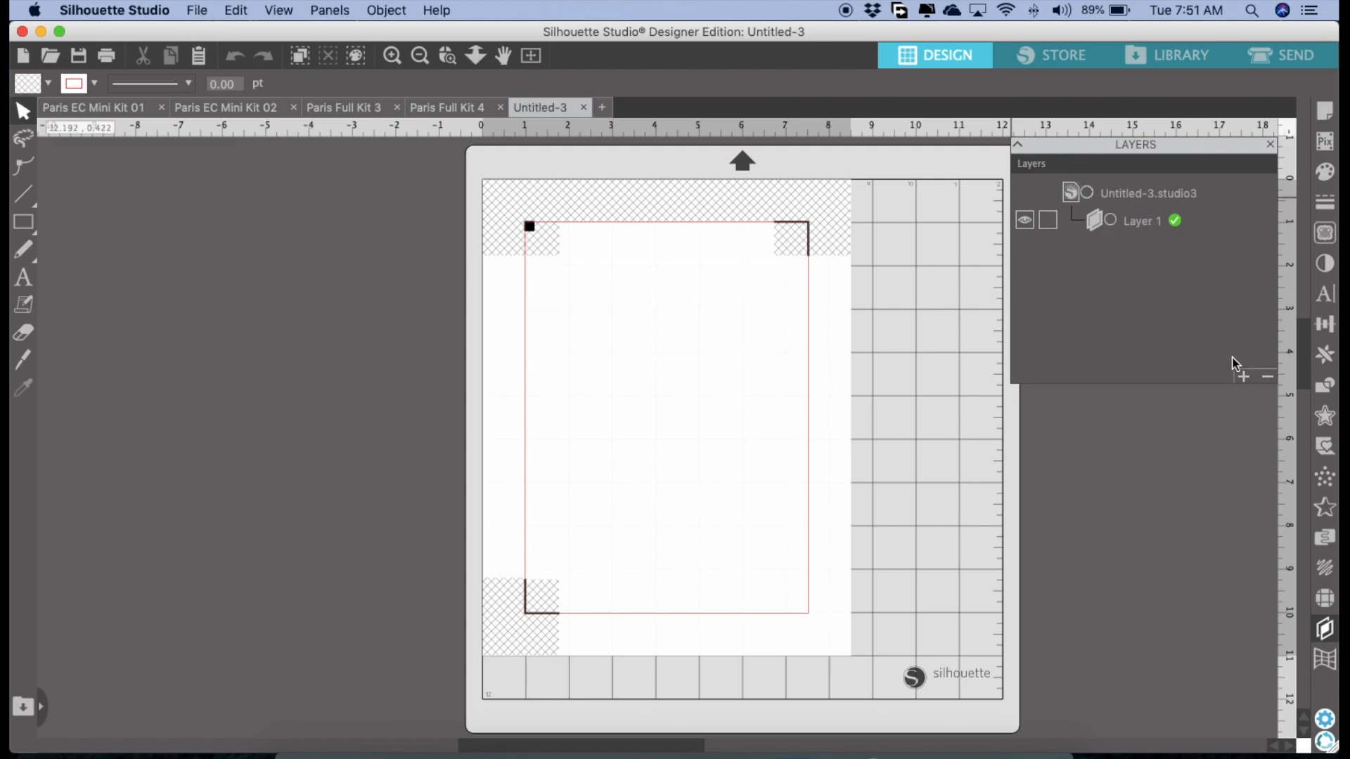
{"action": "left_click", "coordinate": [1242, 376]}
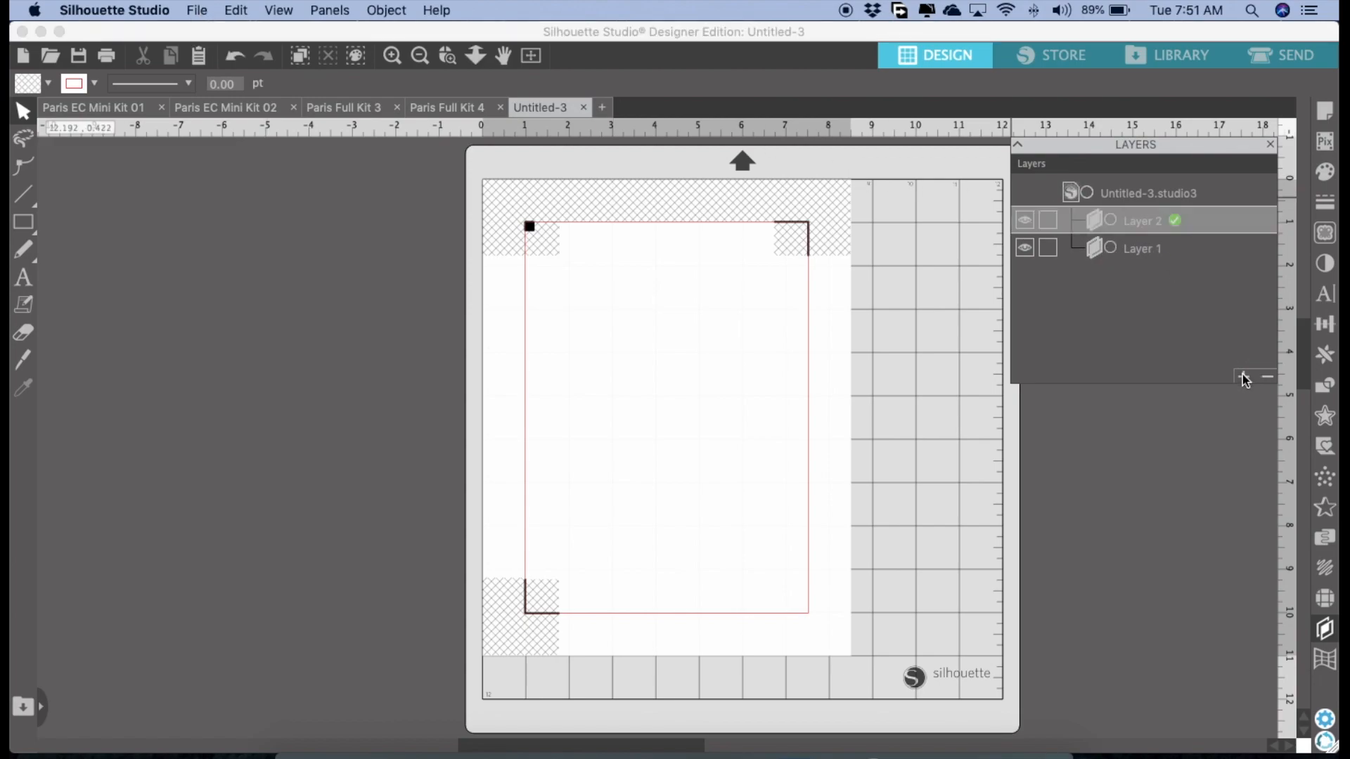
{"action": "double_click", "coordinate": [1146, 224]}
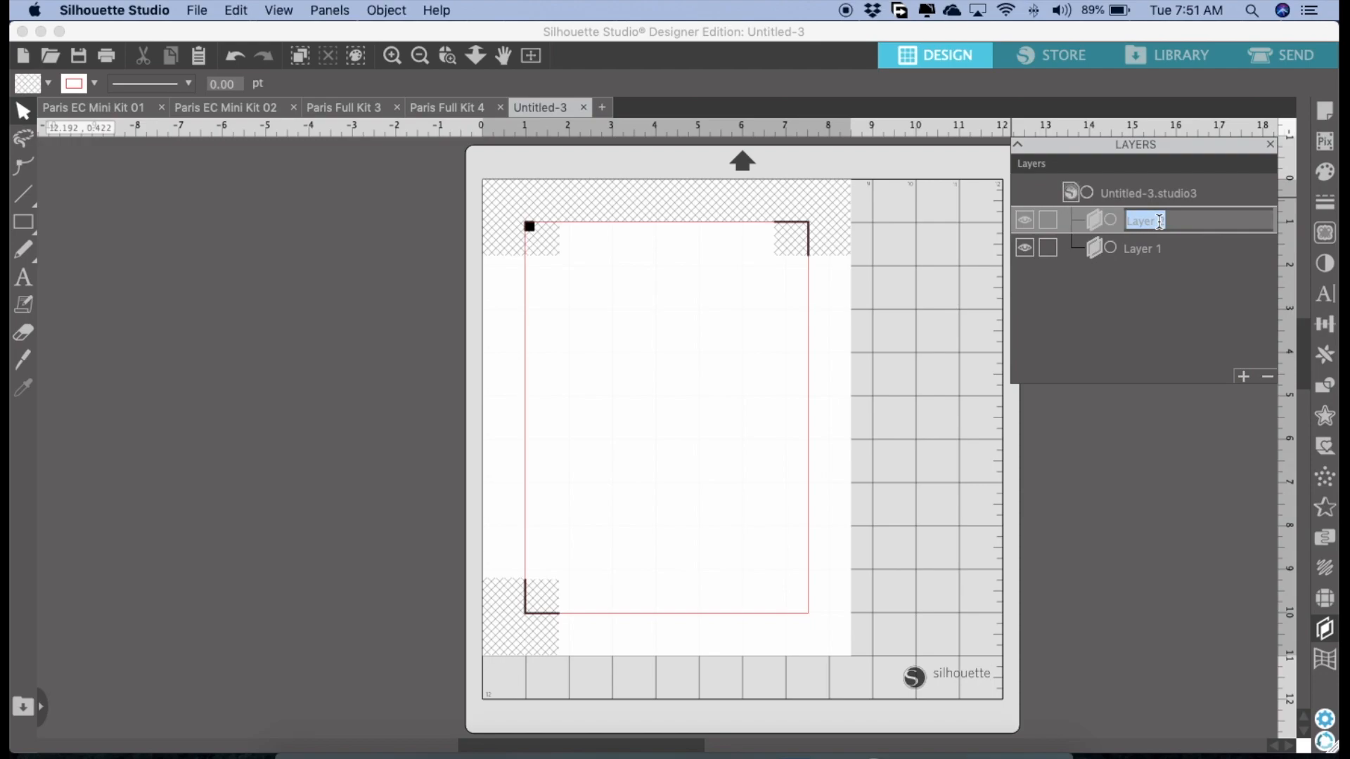
{"action": "type", "text": "Graphics"}
{"action": "key", "text": "Return"}
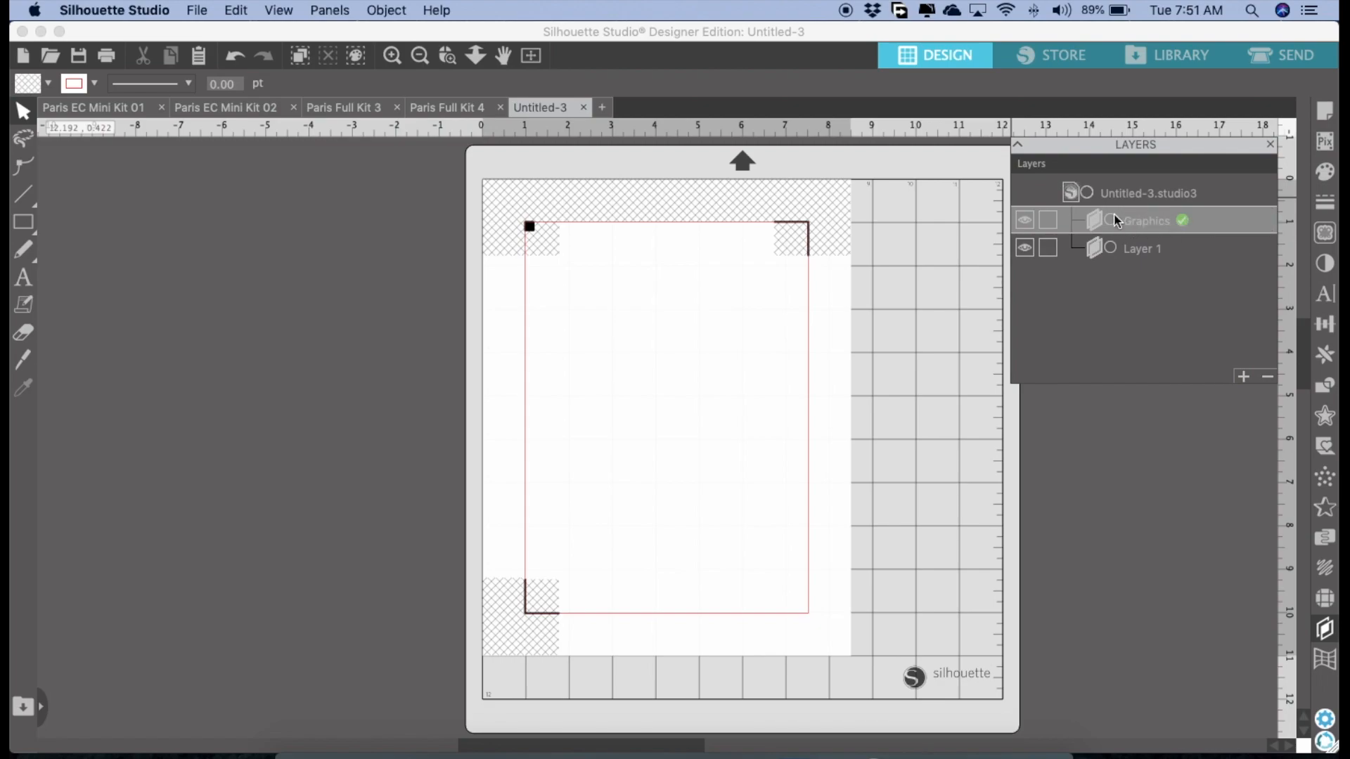
Paste the copied sticker column onto the Graphics layer and move it down inside the cut border
{"action": "left_click", "coordinate": [236, 12]}
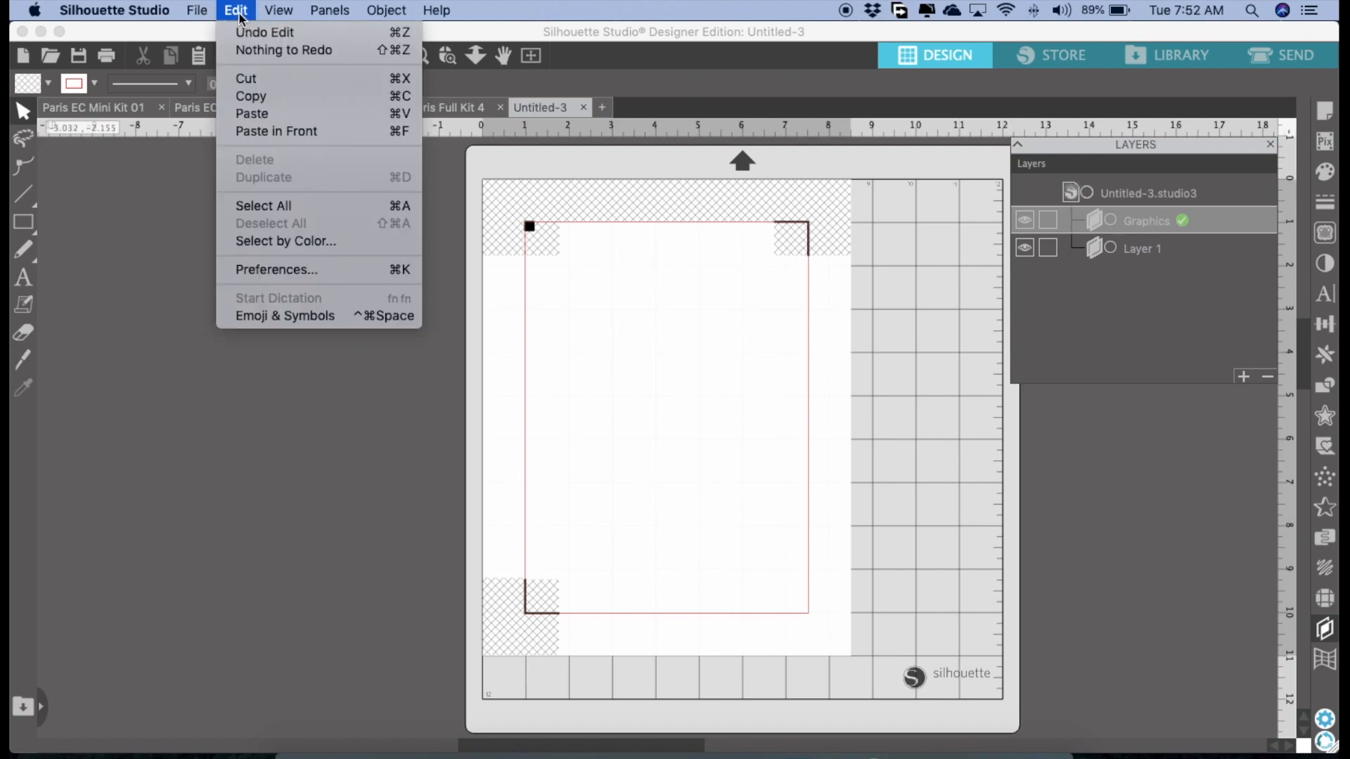
{"action": "left_click", "coordinate": [264, 113]}
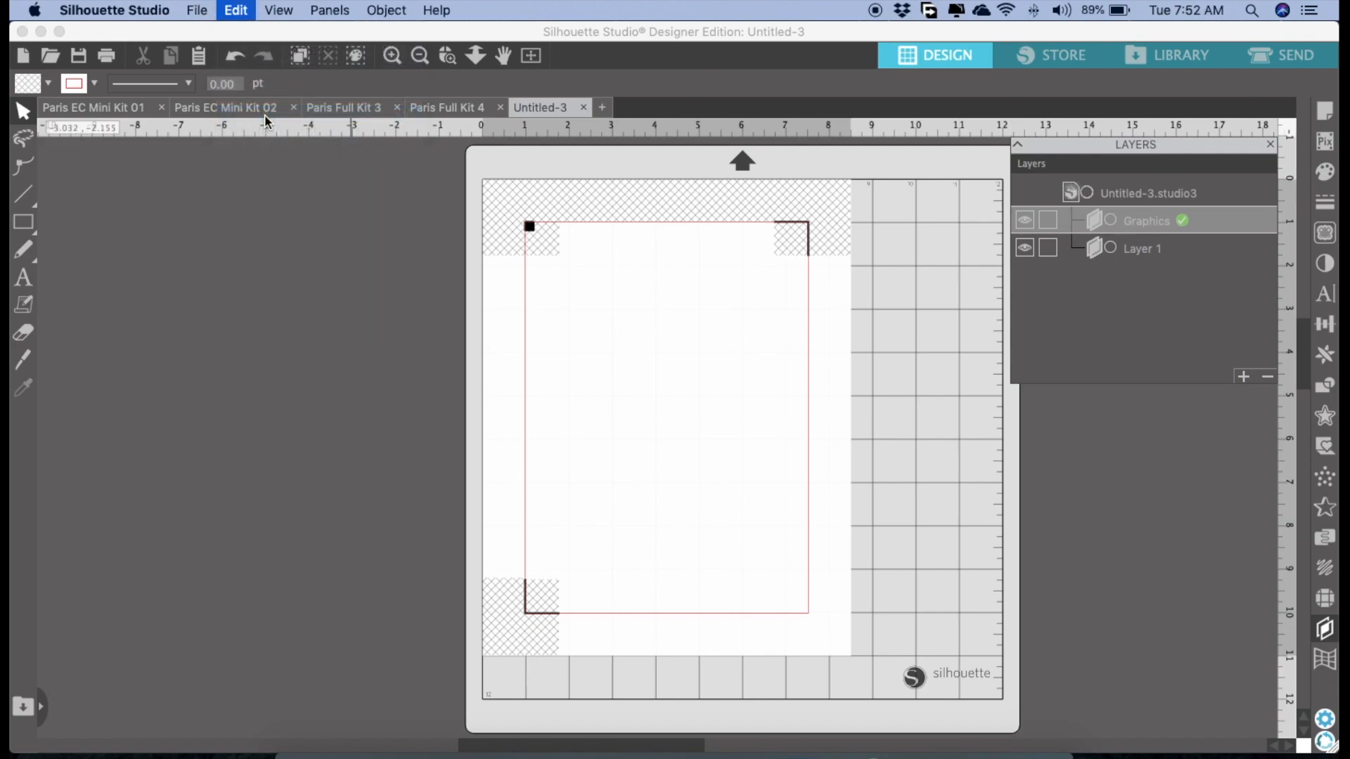
{"action": "left_click", "coordinate": [637, 485]}
{"action": "left_click", "coordinate": [580, 294]}
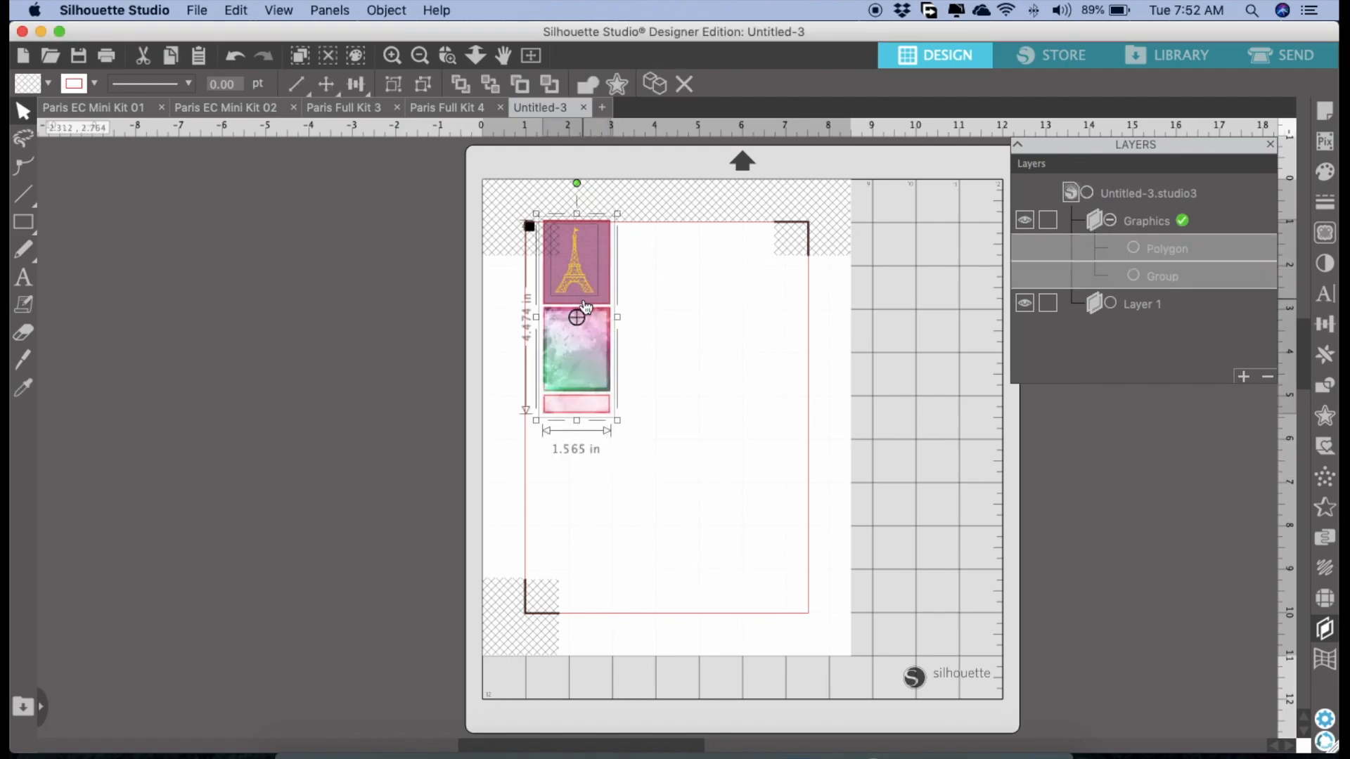
{"action": "mouse_move", "coordinate": [583, 333]}
{"action": "left_mouse_down"}
{"action": "mouse_move", "coordinate": [594, 344]}
{"action": "mouse_move", "coordinate": [580, 349]}
{"action": "left_mouse_up"}
{"action": "left_click", "coordinate": [431, 356]}
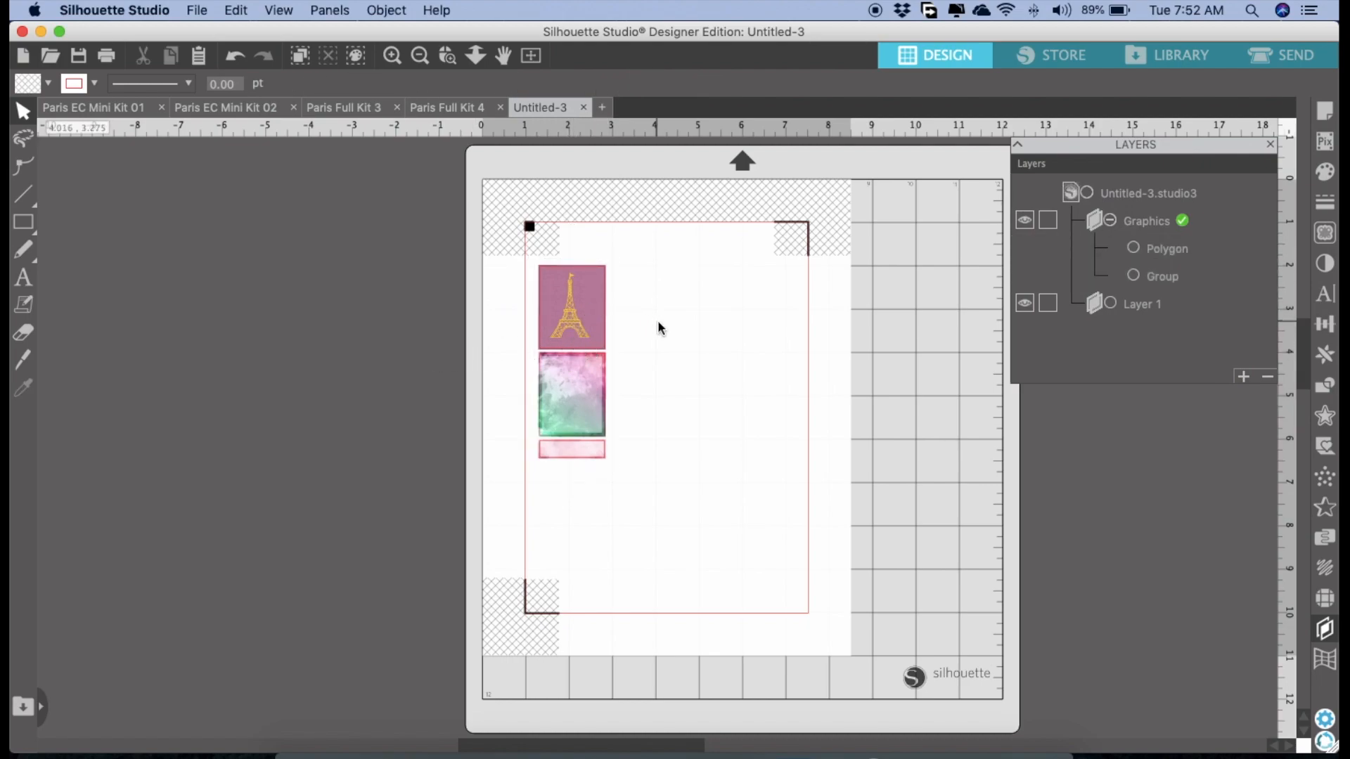
Move the yellow Eiffel Tower off its purple sticker onto the blank area to the right
{"action": "left_click", "coordinate": [594, 323]}
{"action": "left_click_drag", "start_coordinate": [594, 324], "coordinate": [666, 323]}
{"action": "left_click", "coordinate": [729, 346]}
{"action": "left_click", "coordinate": [529, 217]}
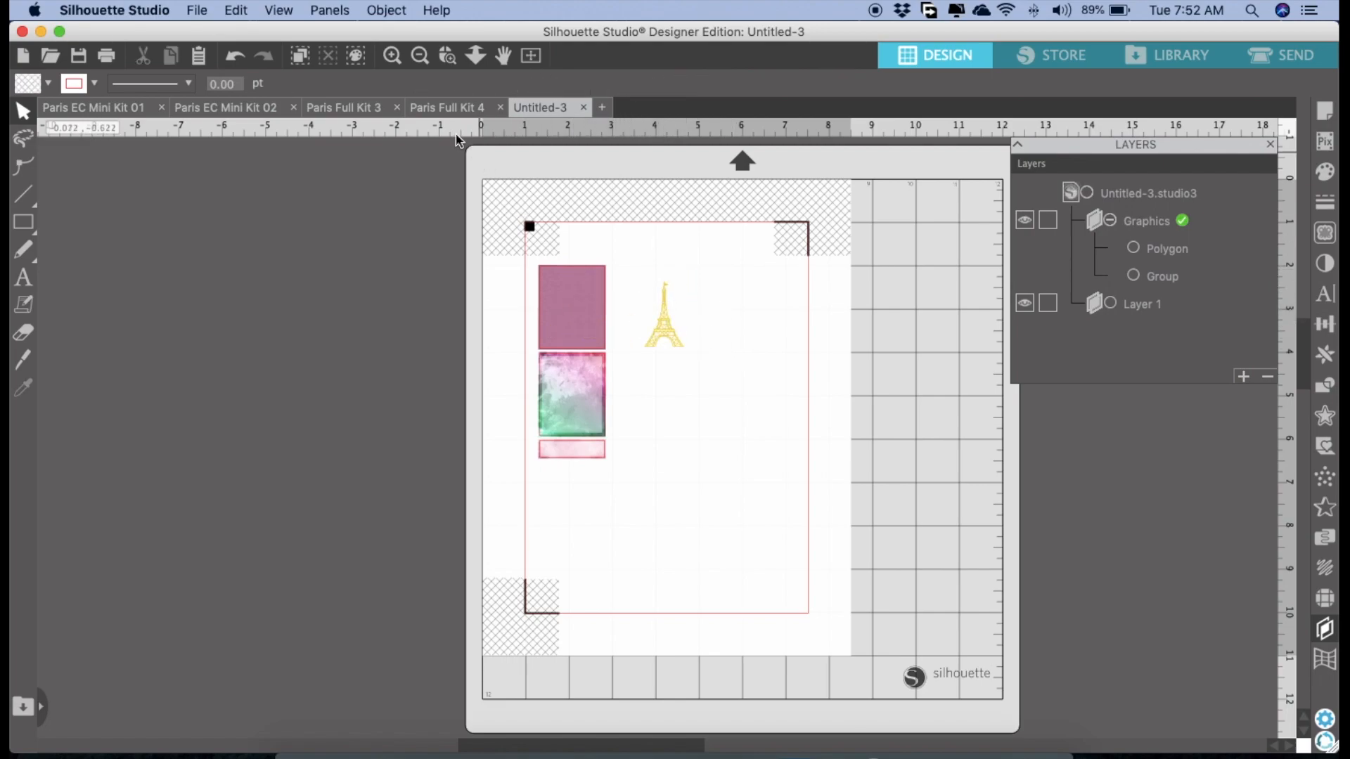
Duplicate the yellow Eiffel Tower beside the original and fill the copy with black
{"action": "left_click", "coordinate": [392, 55]}
{"action": "left_click", "coordinate": [393, 56]}
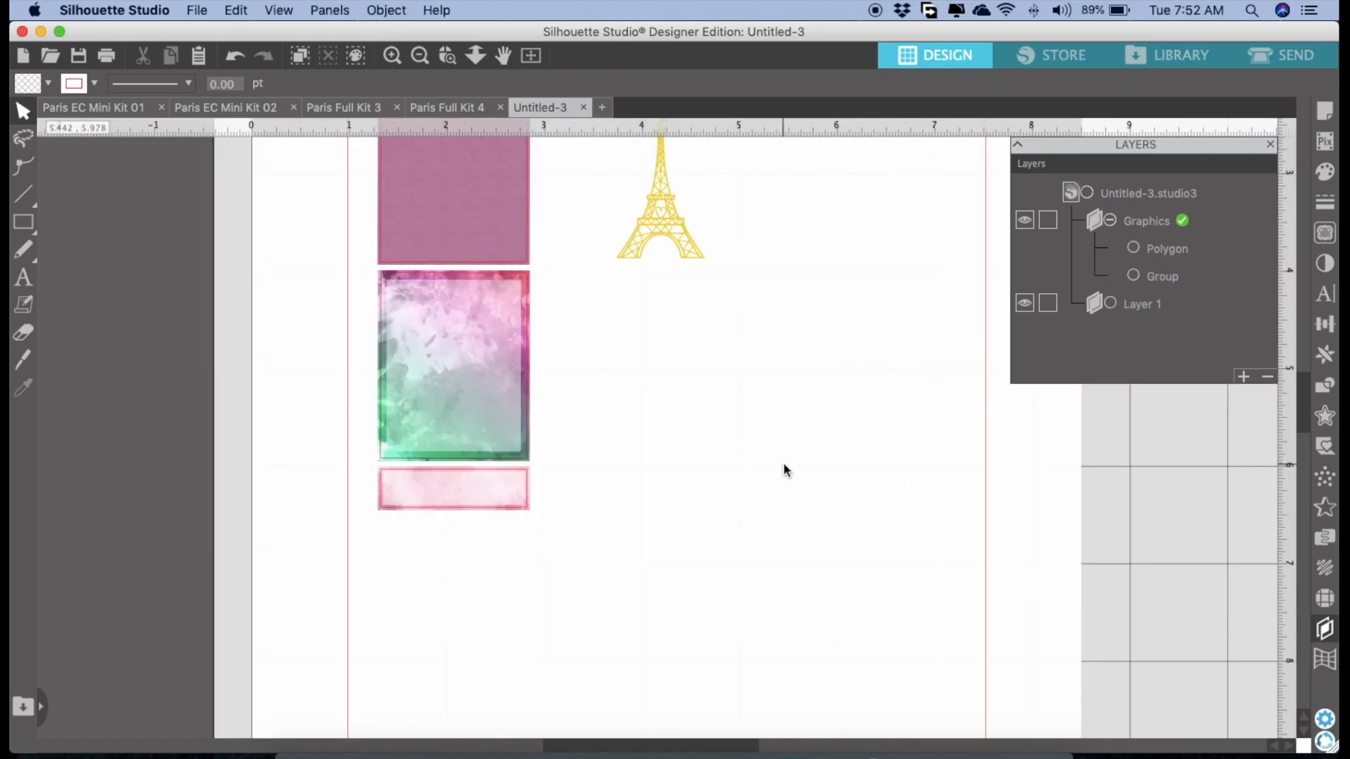
{"action": "left_click", "coordinate": [1295, 379]}
{"action": "left_click_drag", "start_coordinate": [743, 434], "coordinate": [629, 271]}
{"action": "key", "text": "super+d"}
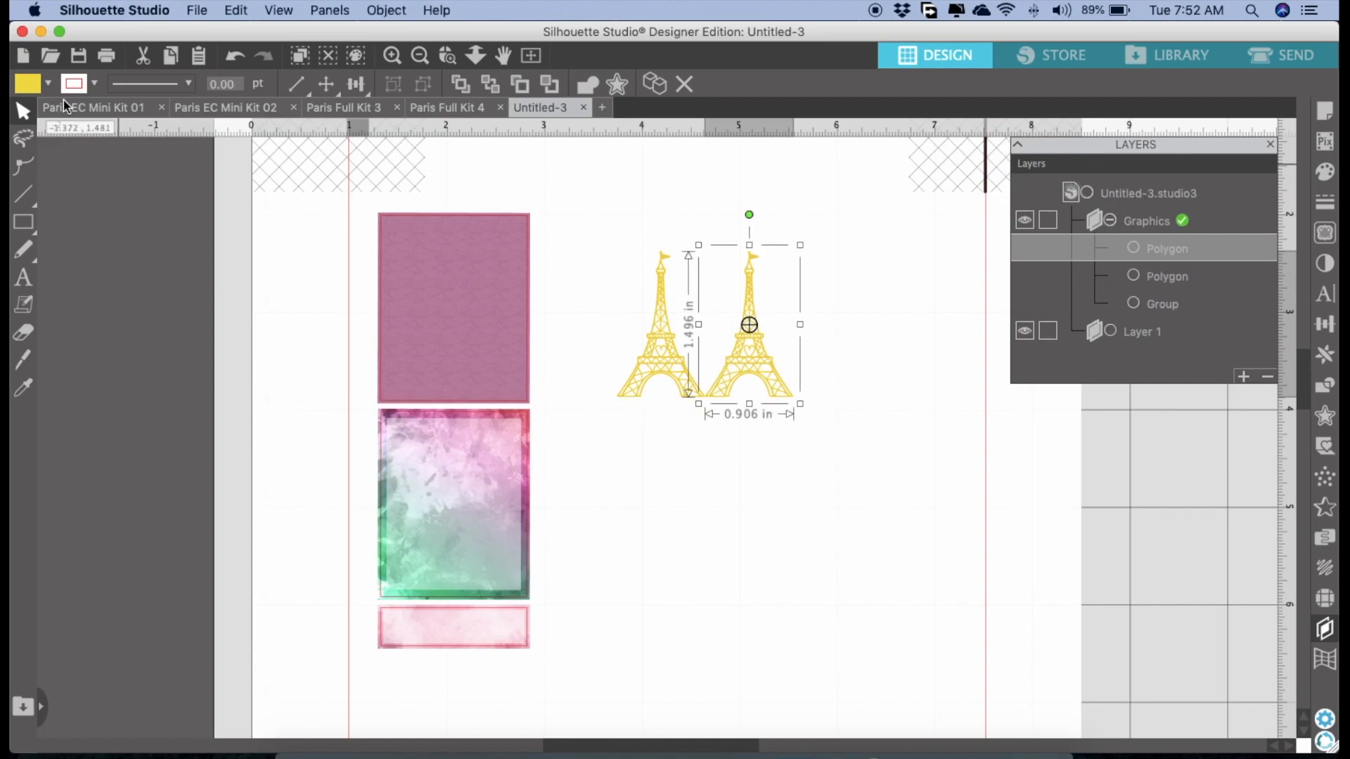
{"action": "left_click", "coordinate": [48, 85]}
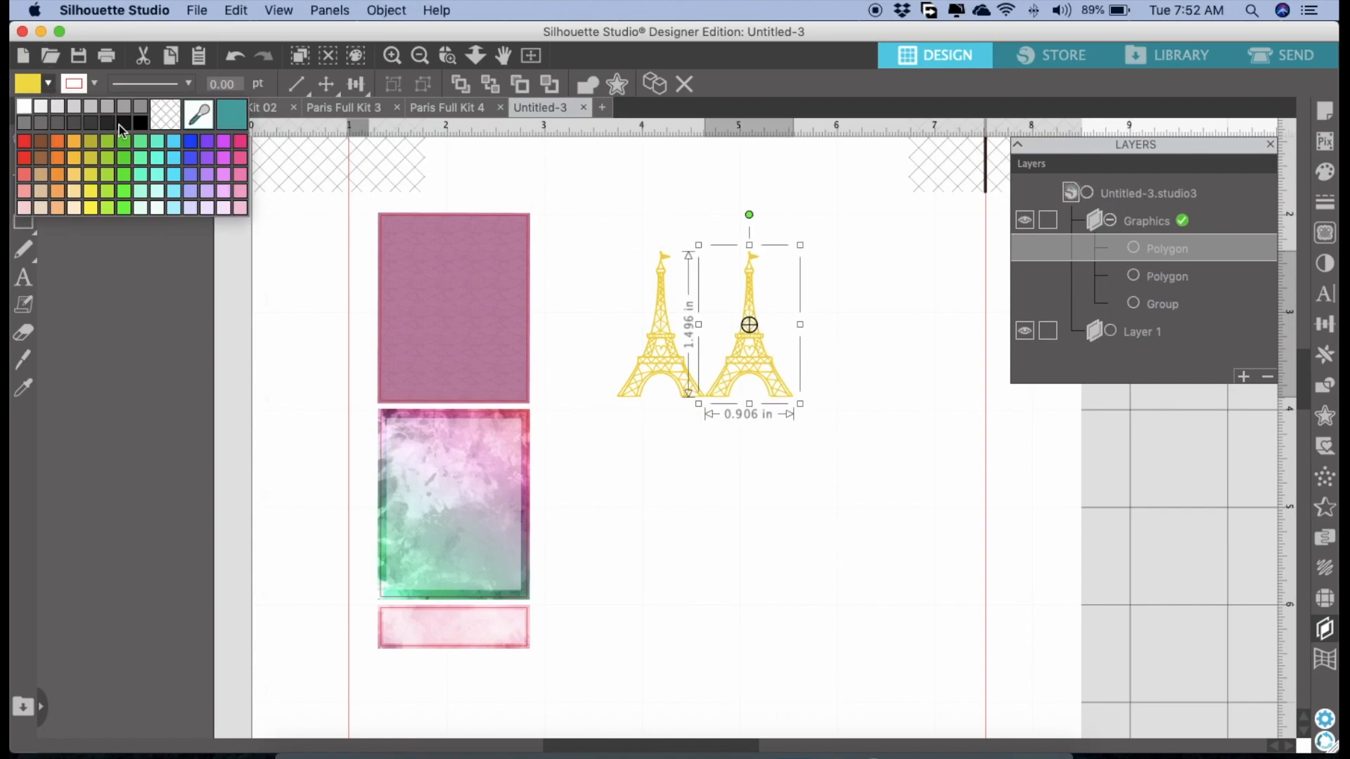
{"action": "left_click", "coordinate": [142, 126]}
{"action": "left_click", "coordinate": [736, 482]}
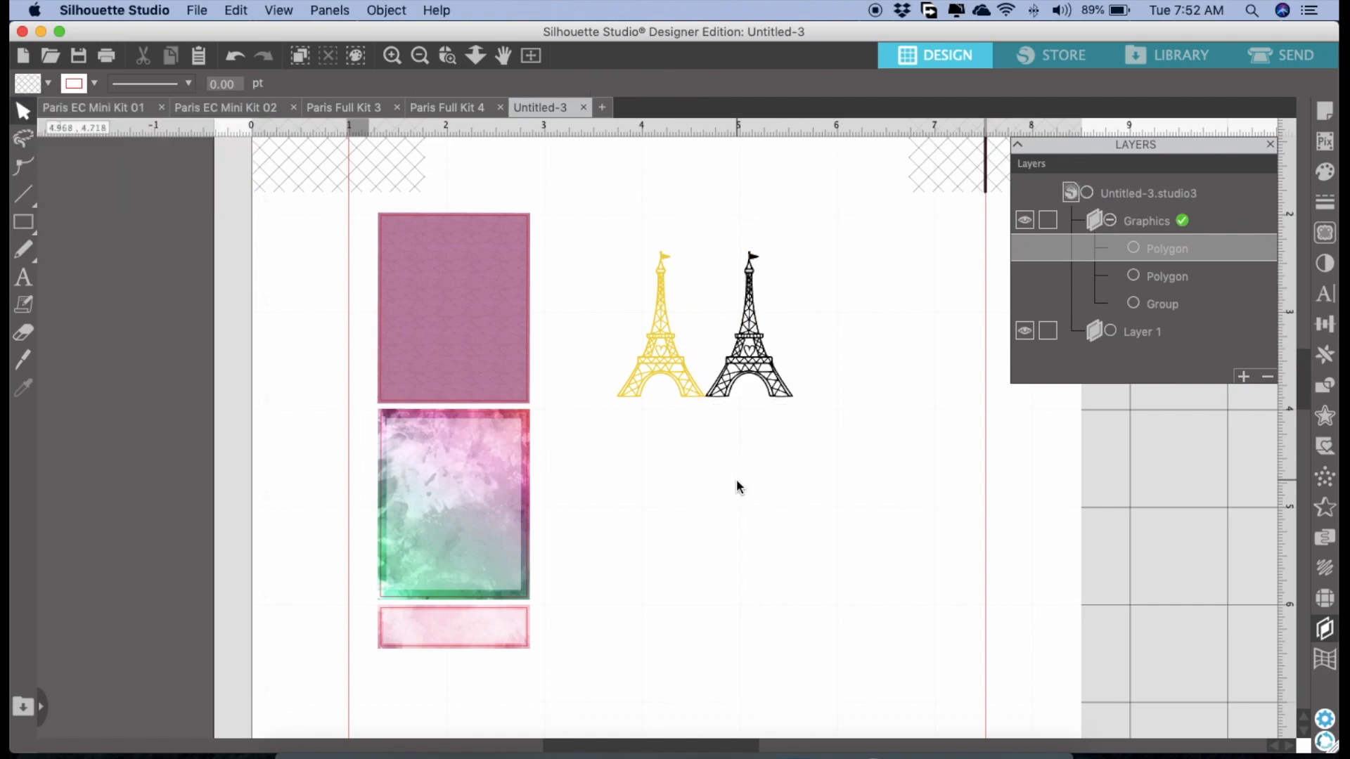
Move the black tower farther right of the yellow one and nudge the yellow tower slightly right
{"action": "left_click_drag", "start_coordinate": [774, 392], "coordinate": [814, 392]}
{"action": "left_click", "coordinate": [808, 390]}
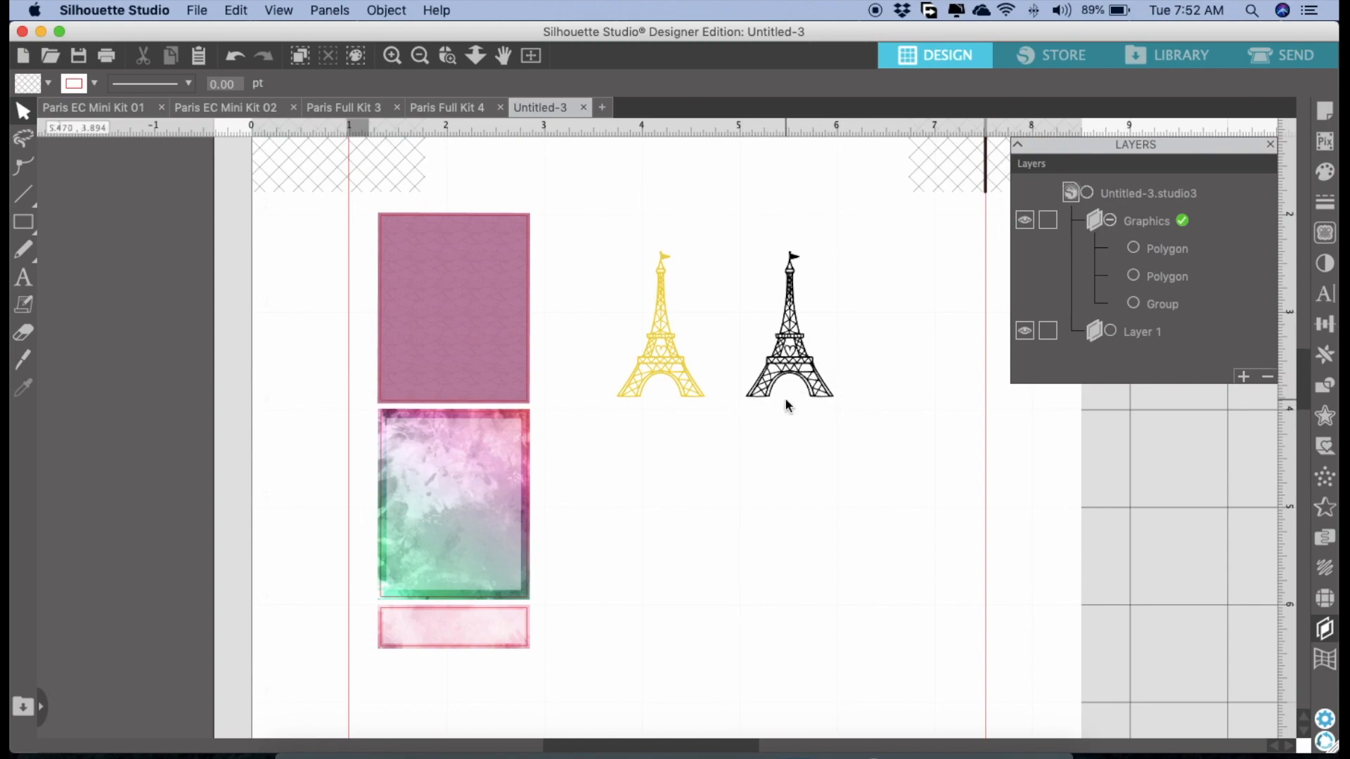
{"action": "mouse_move", "coordinate": [684, 384]}
{"action": "left_mouse_down"}
{"action": "mouse_move", "coordinate": [470, 344]}
{"action": "mouse_move", "coordinate": [473, 357]}
{"action": "mouse_move", "coordinate": [693, 355]}
{"action": "mouse_move", "coordinate": [698, 390]}
{"action": "mouse_move", "coordinate": [689, 383]}
{"action": "left_mouse_up"}
{"action": "left_click", "coordinate": [689, 383]}
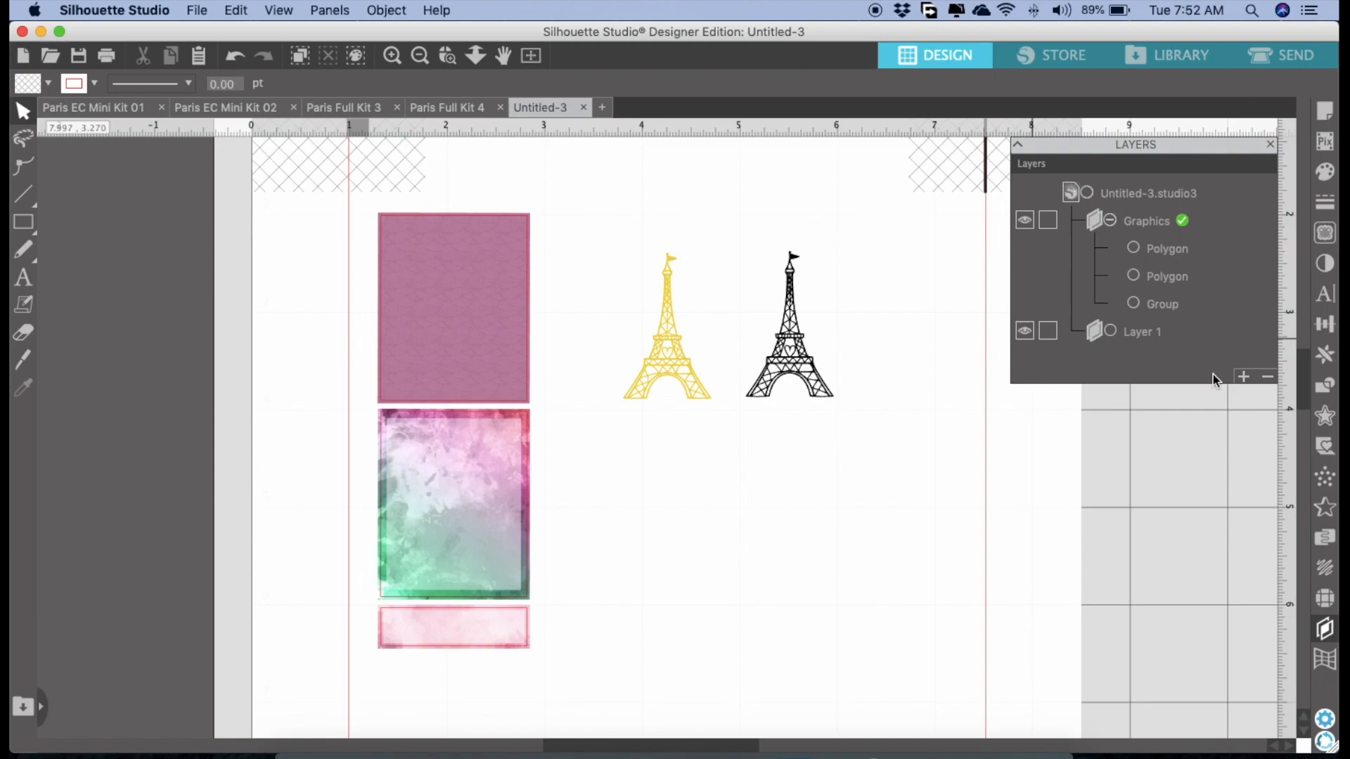
Add a layer named Foil above the Graphics layer
{"action": "left_click", "coordinate": [1243, 377]}
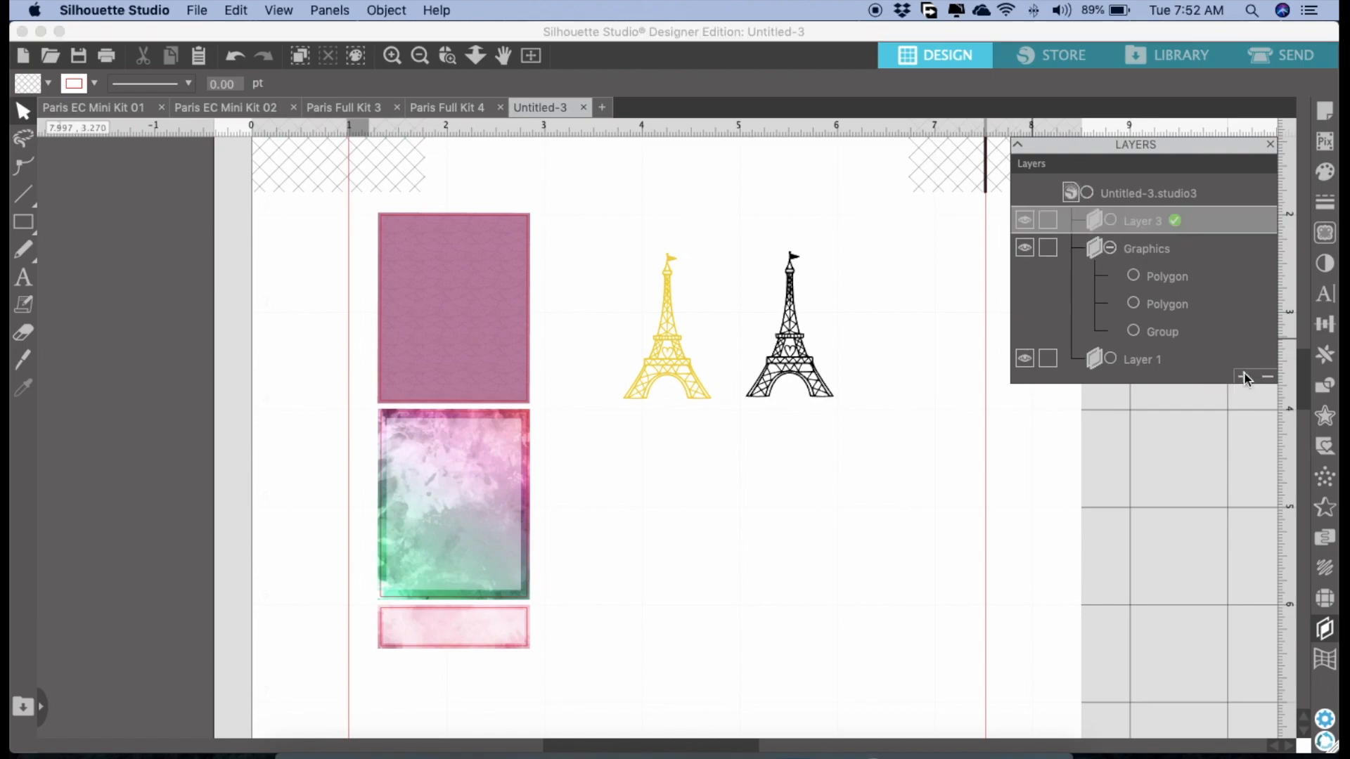
{"action": "double_click", "coordinate": [1140, 221]}
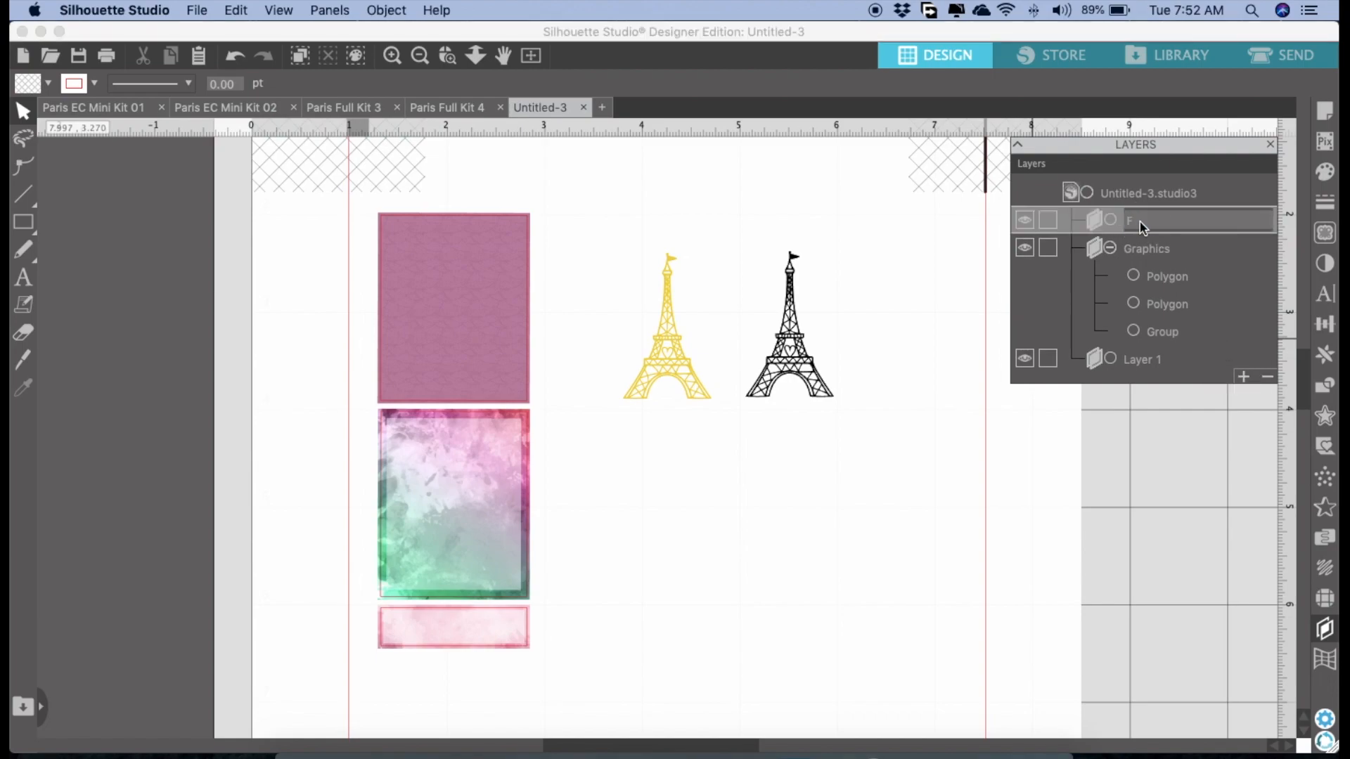
{"action": "type", "text": "Foil"}
{"action": "left_click", "coordinate": [904, 286]}
Add a layer named No Foil above the Foil layer
{"action": "left_click", "coordinate": [1244, 377]}
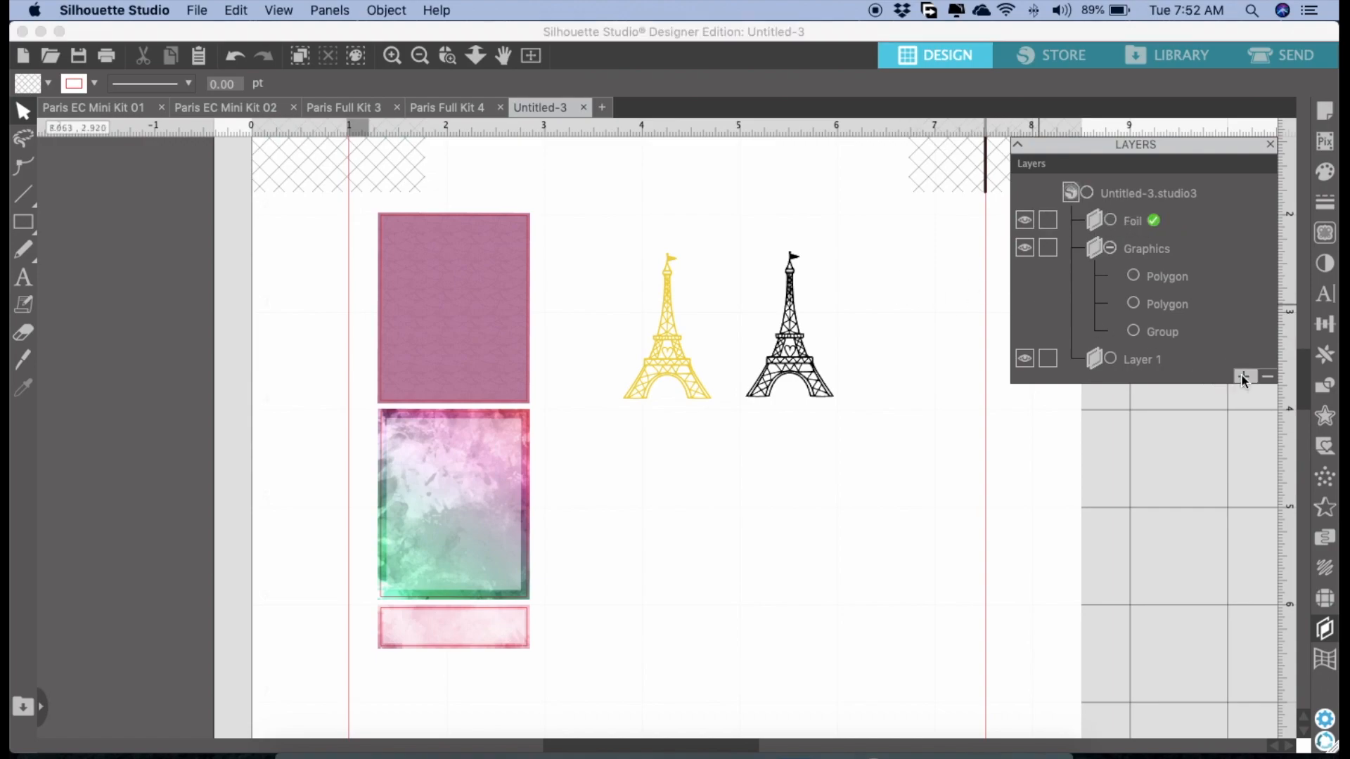
{"action": "double_click", "coordinate": [1139, 222]}
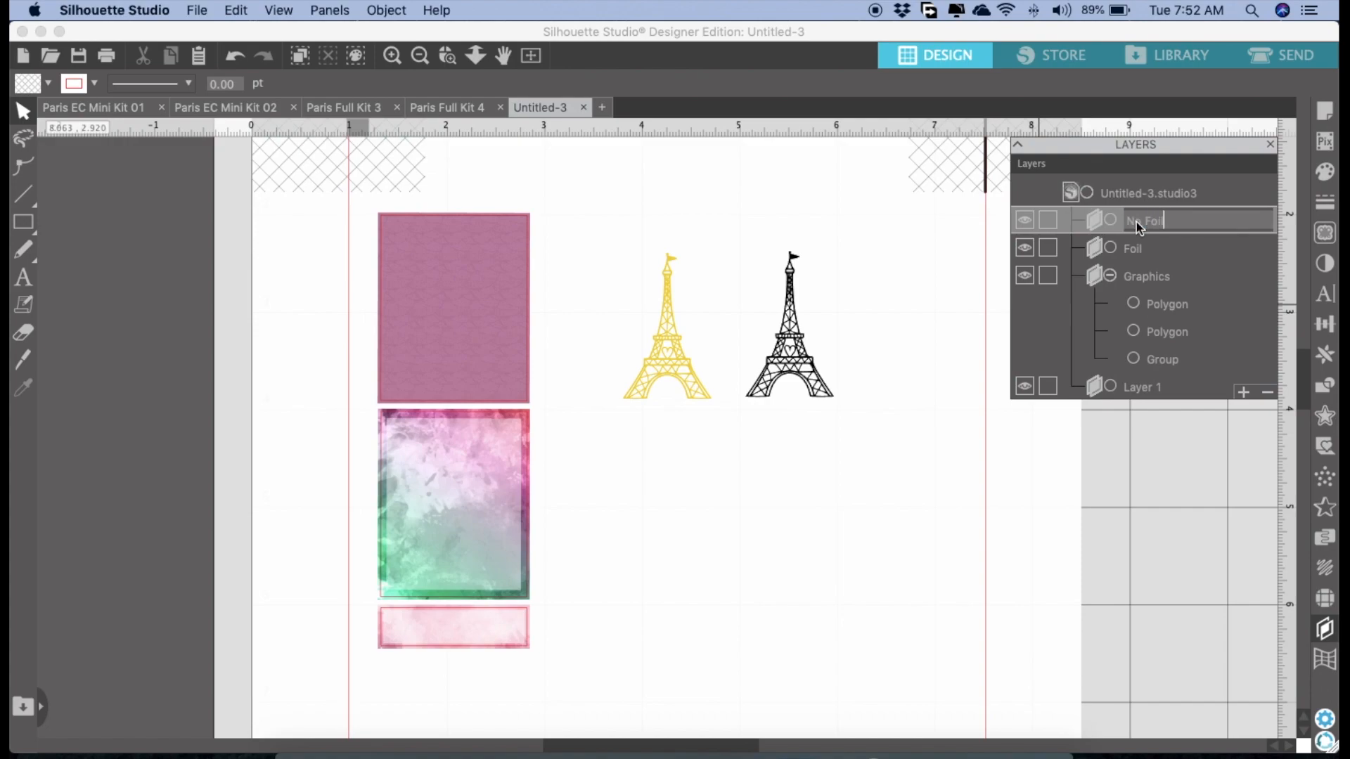
{"action": "left_click", "coordinate": [872, 210]}
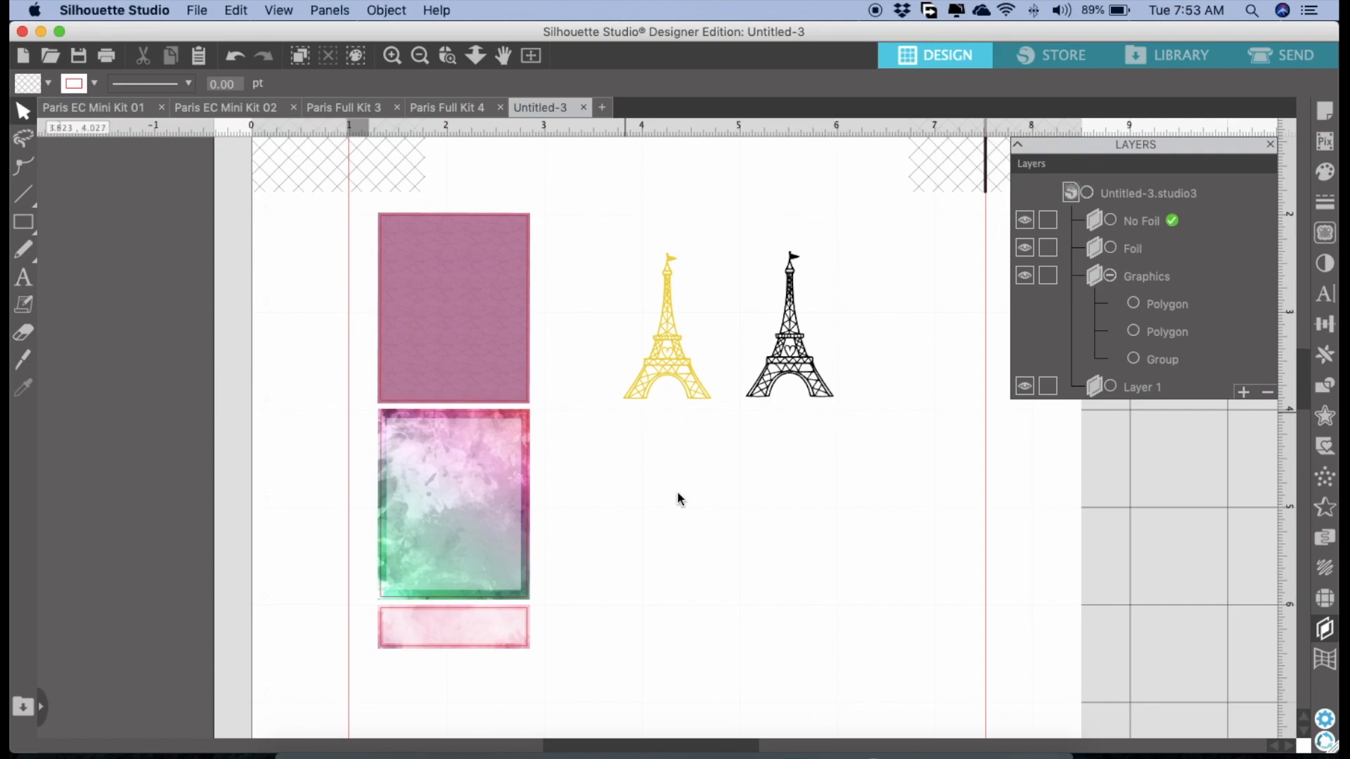
Move the yellow Eiffel Tower into the No Foil layer and check it by hiding and reshowing that layer
{"action": "left_click", "coordinate": [668, 362]}
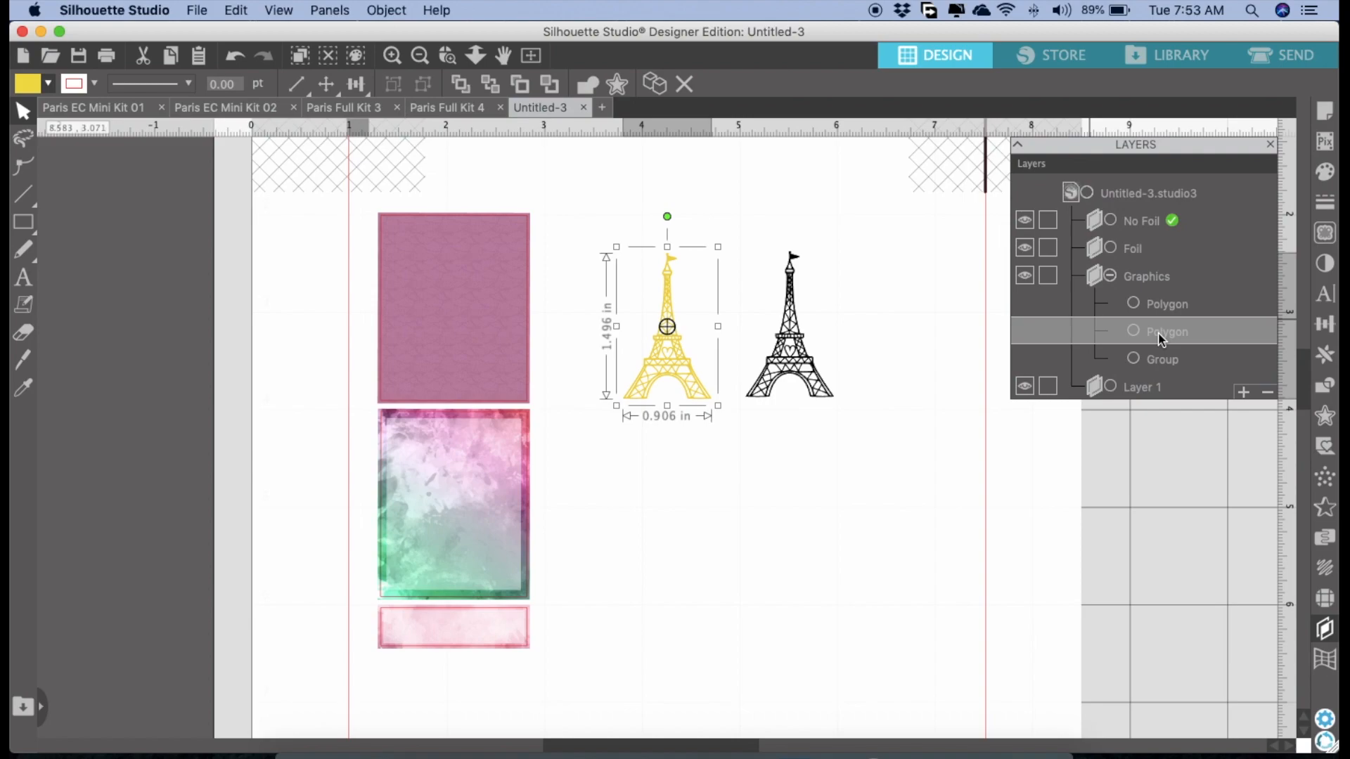
{"action": "left_click_drag", "start_coordinate": [1151, 337], "coordinate": [1153, 244]}
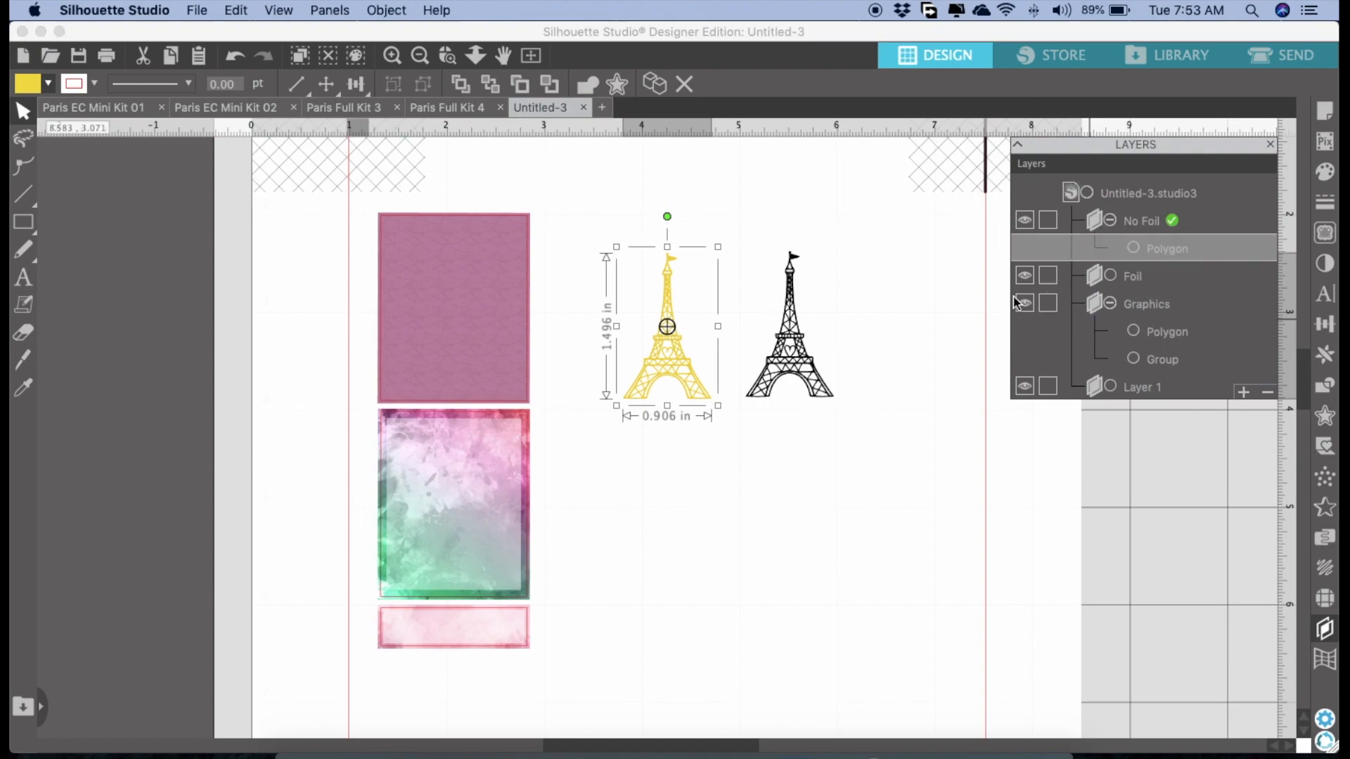
{"action": "left_click", "coordinate": [900, 293]}
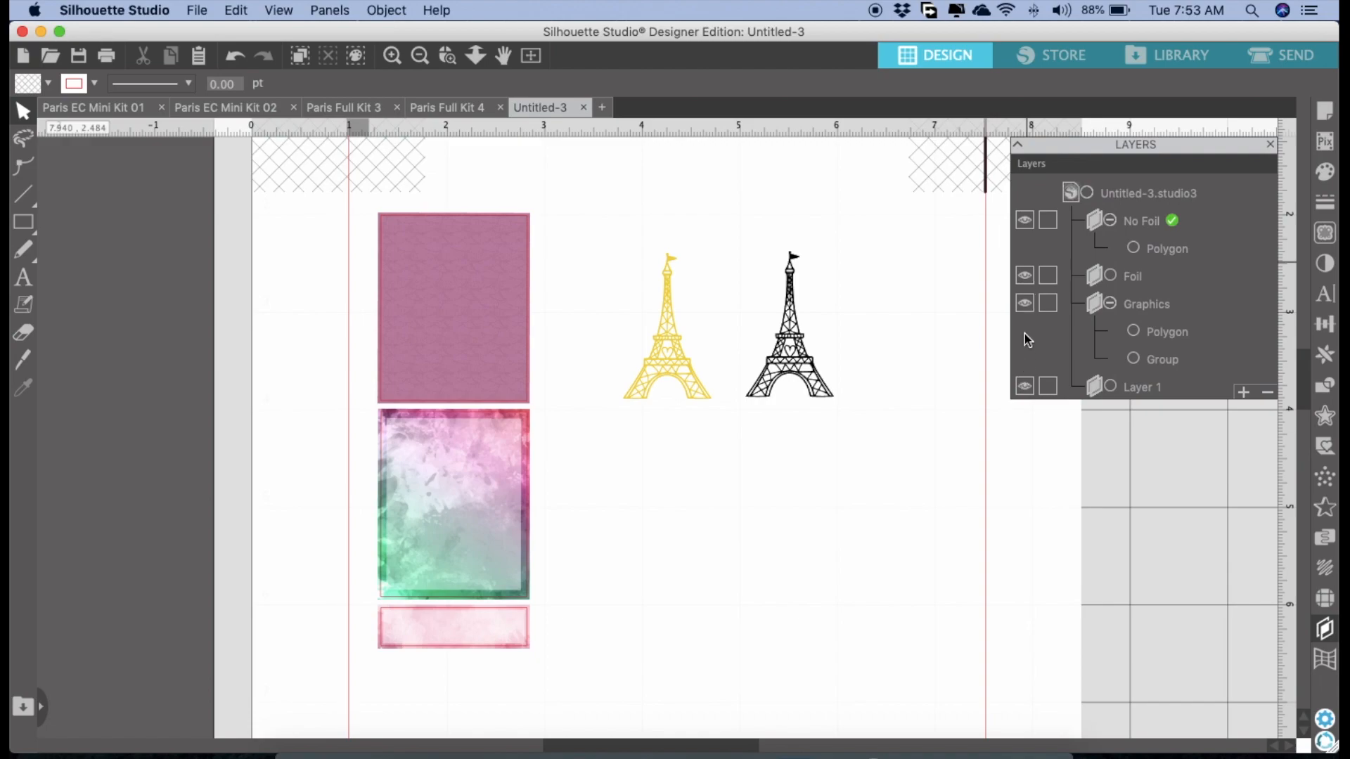
{"action": "left_click", "coordinate": [1026, 221]}
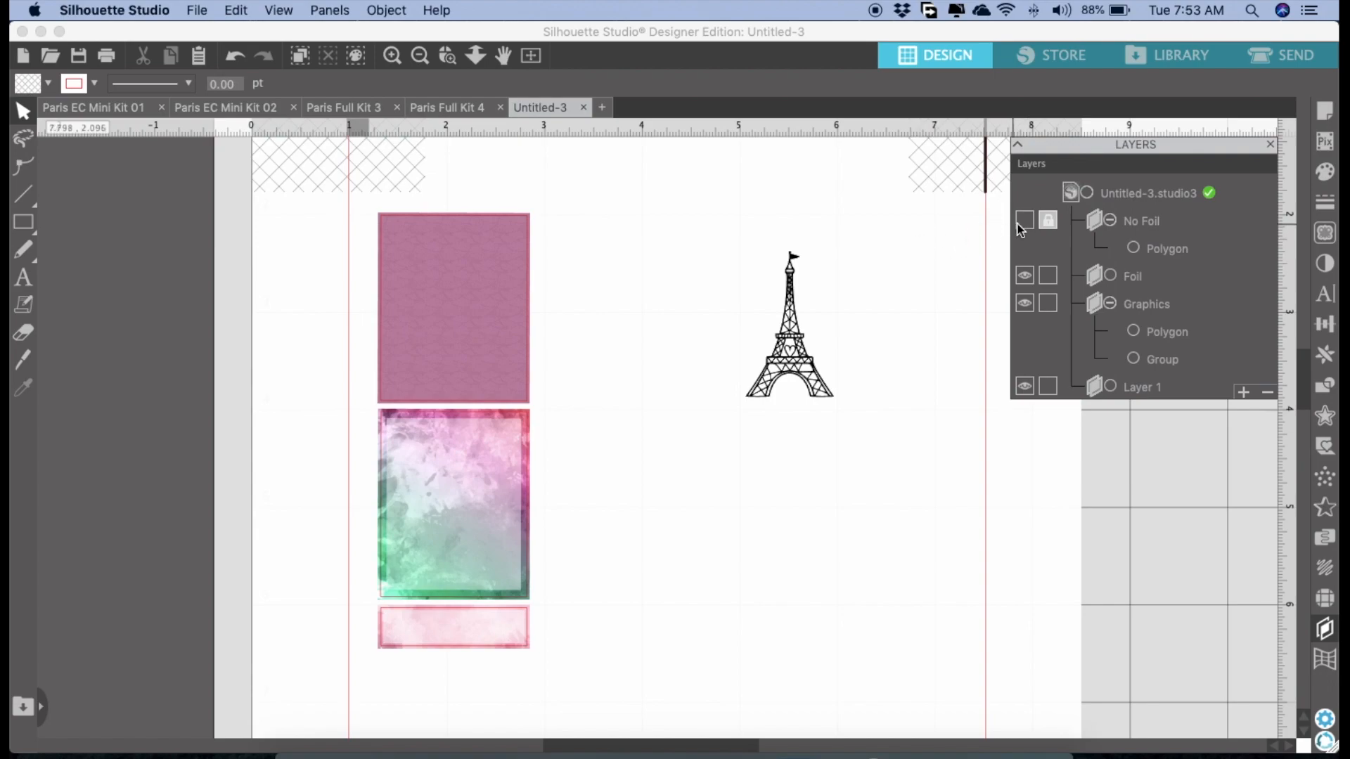
{"action": "left_click", "coordinate": [1024, 222]}
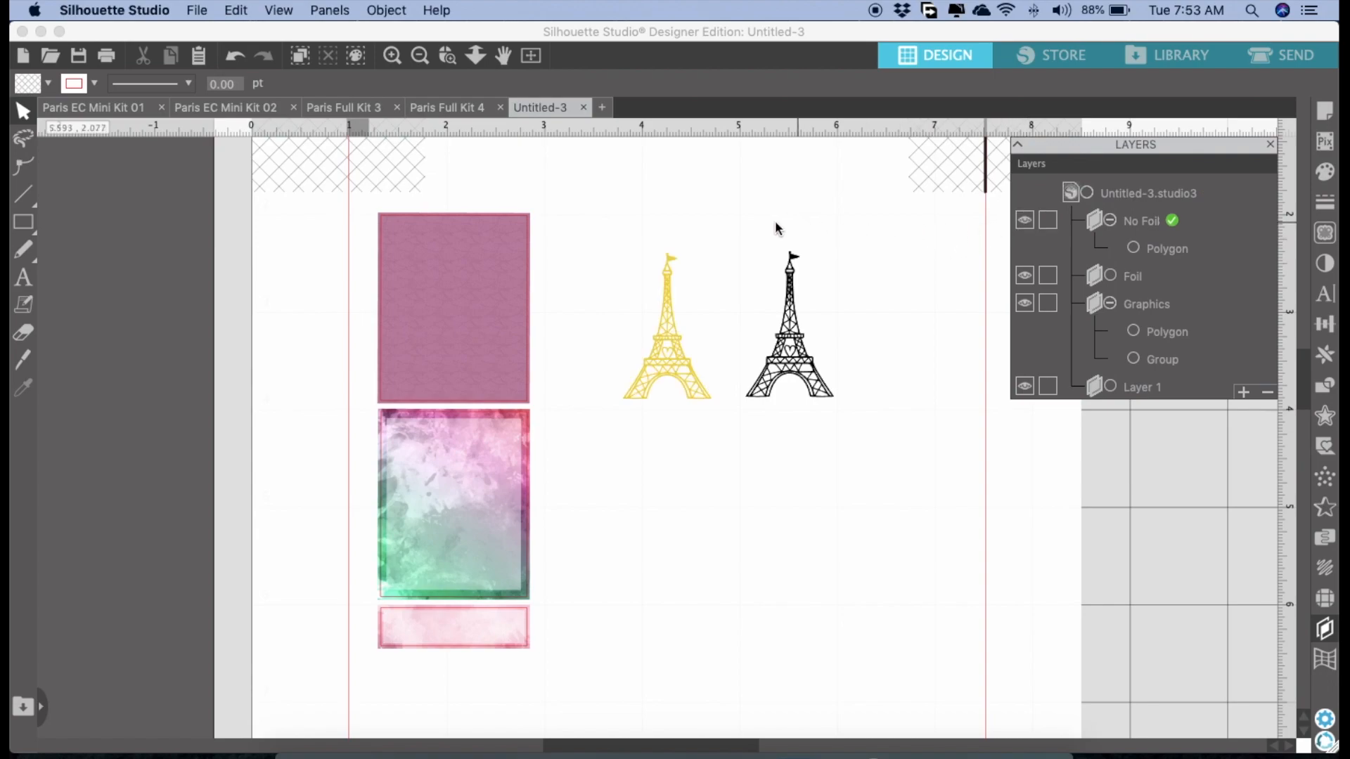
Move the black Eiffel Tower from the Graphics layer into the Foil layer
{"action": "left_click", "coordinate": [803, 318]}
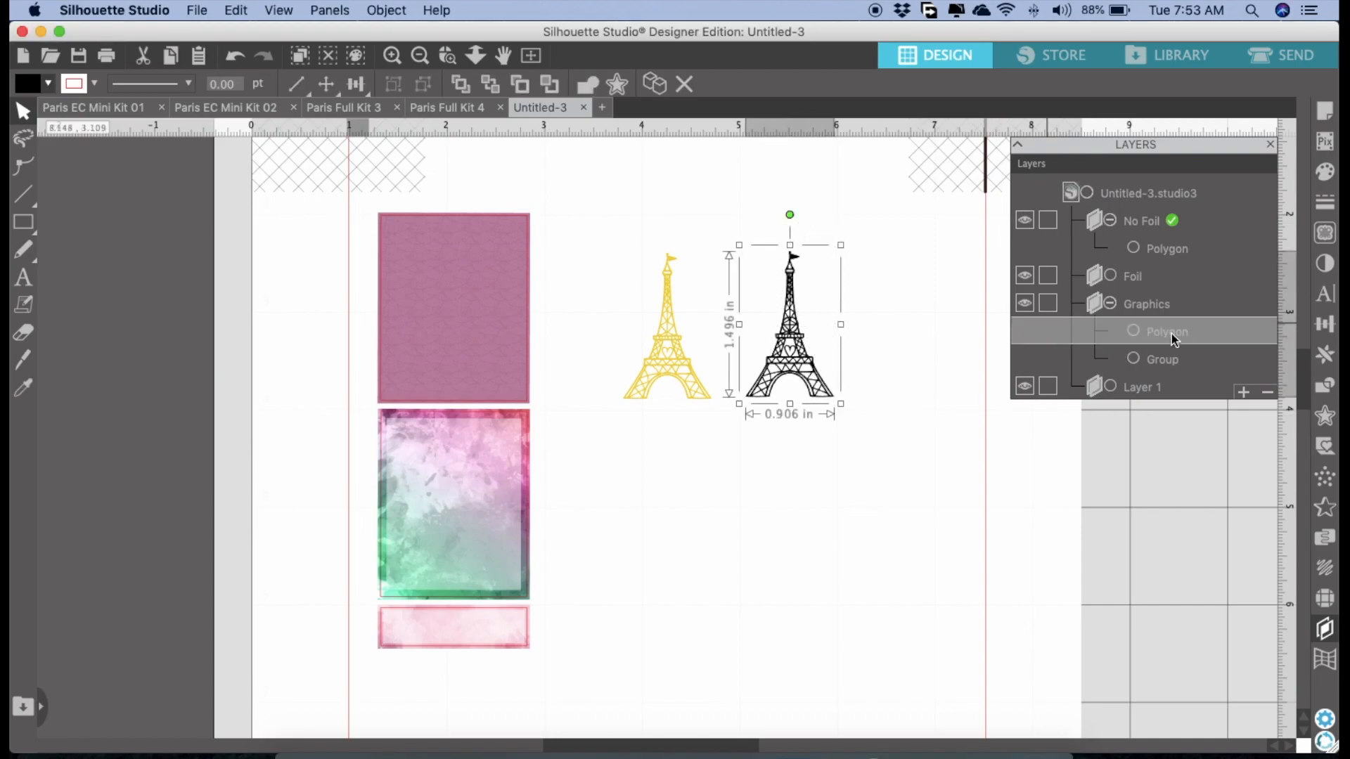
{"action": "left_click_drag", "start_coordinate": [1160, 334], "coordinate": [1141, 295]}
{"action": "left_click", "coordinate": [925, 267]}
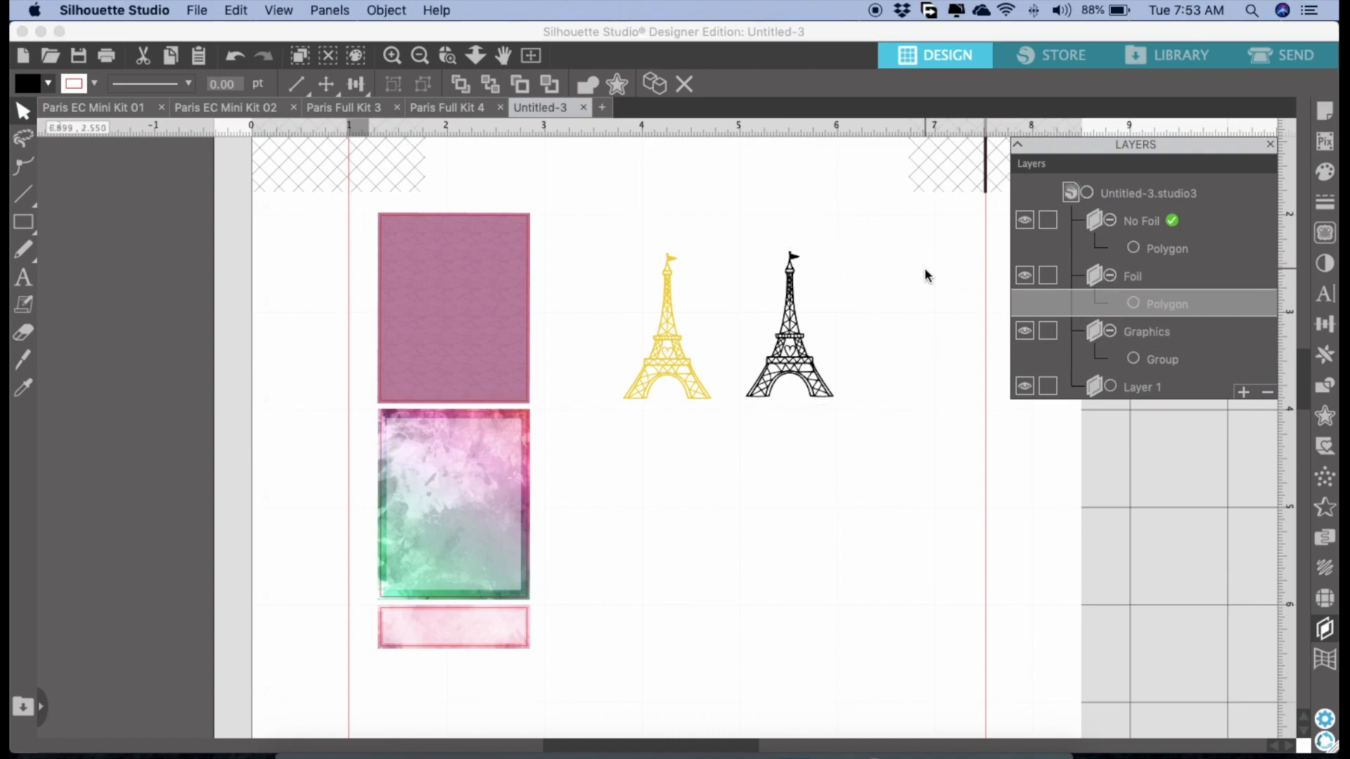
Center the yellow and black towers exactly on top of each other and move them together onto the purple box
{"action": "left_click_drag", "start_coordinate": [867, 406], "coordinate": [669, 316]}
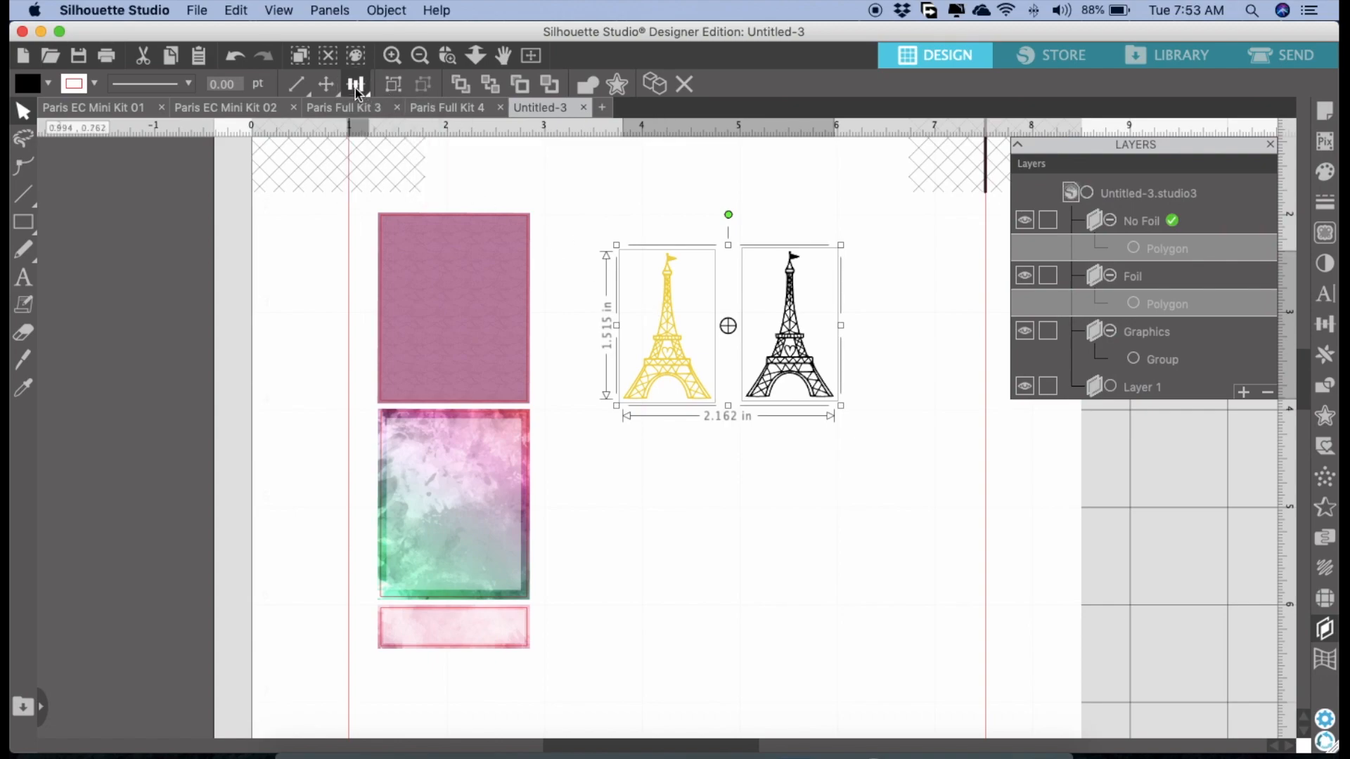
{"action": "left_click", "coordinate": [356, 113]}
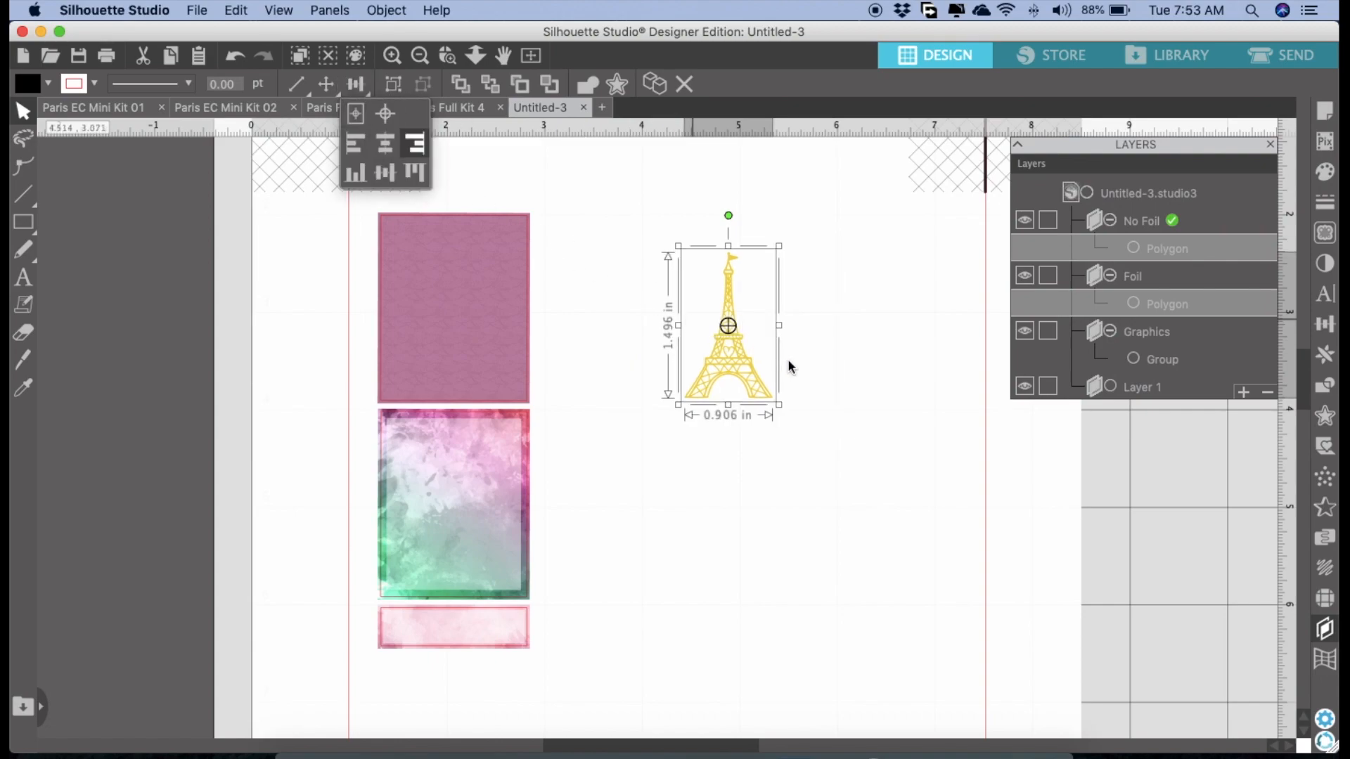
{"action": "left_click", "coordinate": [792, 392]}
{"action": "left_click", "coordinate": [747, 377]}
{"action": "left_click_drag", "start_coordinate": [702, 346], "coordinate": [443, 330]}
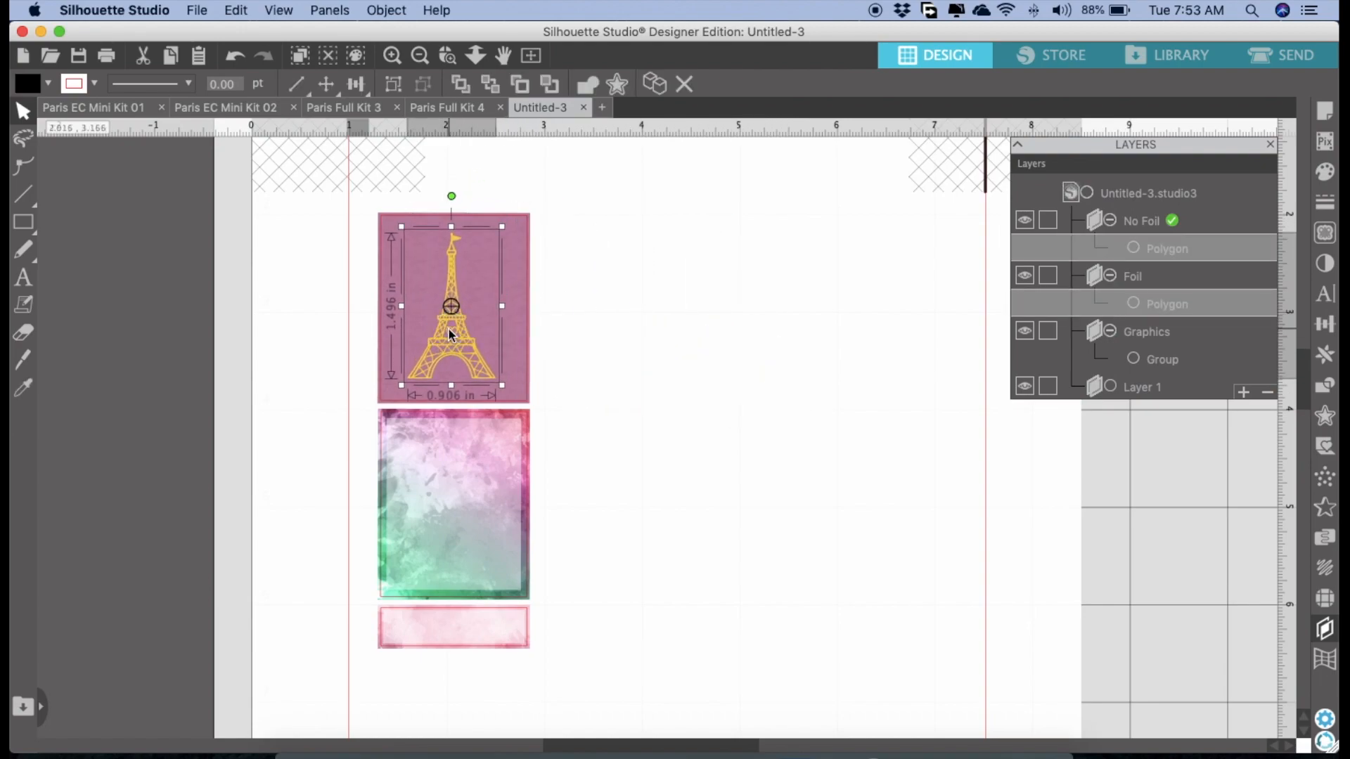
{"action": "left_click", "coordinate": [581, 347]}
Try to center the stacked towers against the sticker boxes, and undo that alignment
{"action": "left_click_drag", "start_coordinate": [579, 349], "coordinate": [446, 292]}
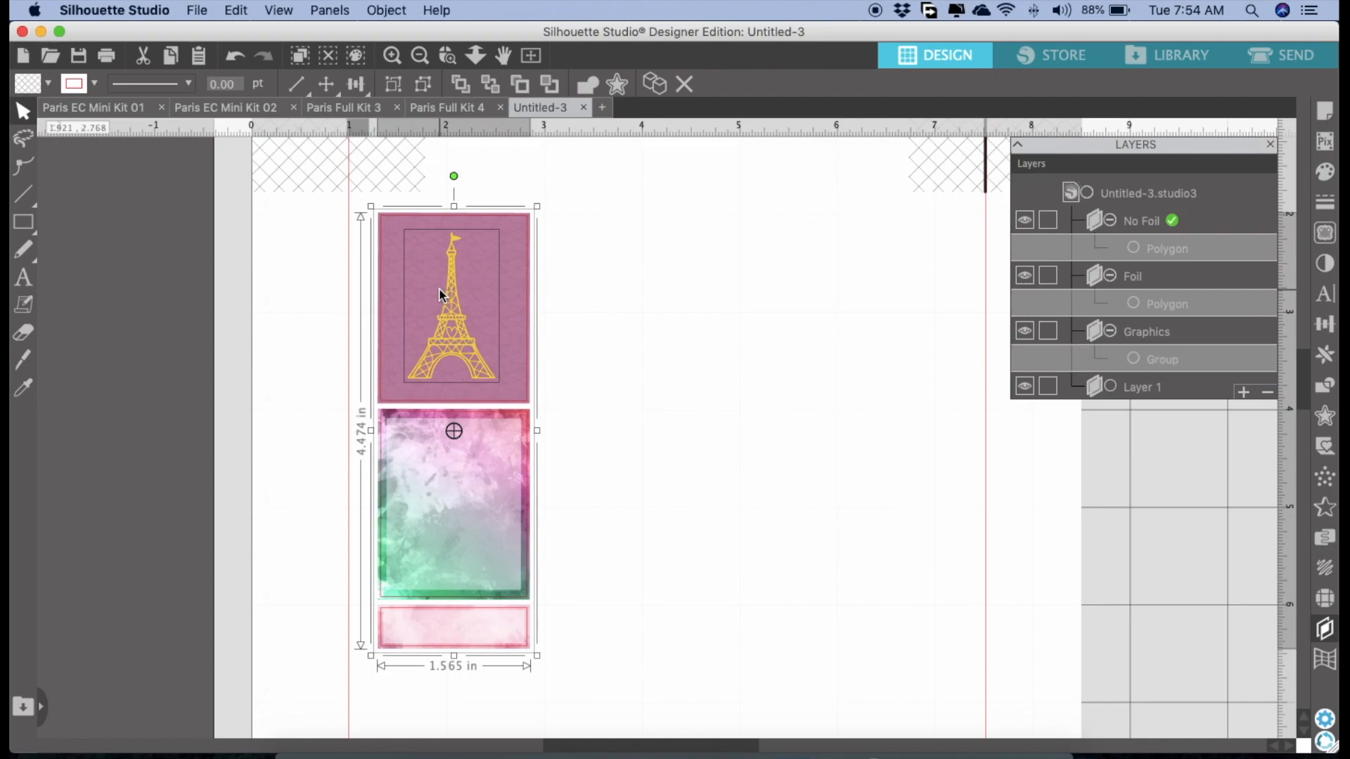
{"action": "left_click", "coordinate": [356, 84]}
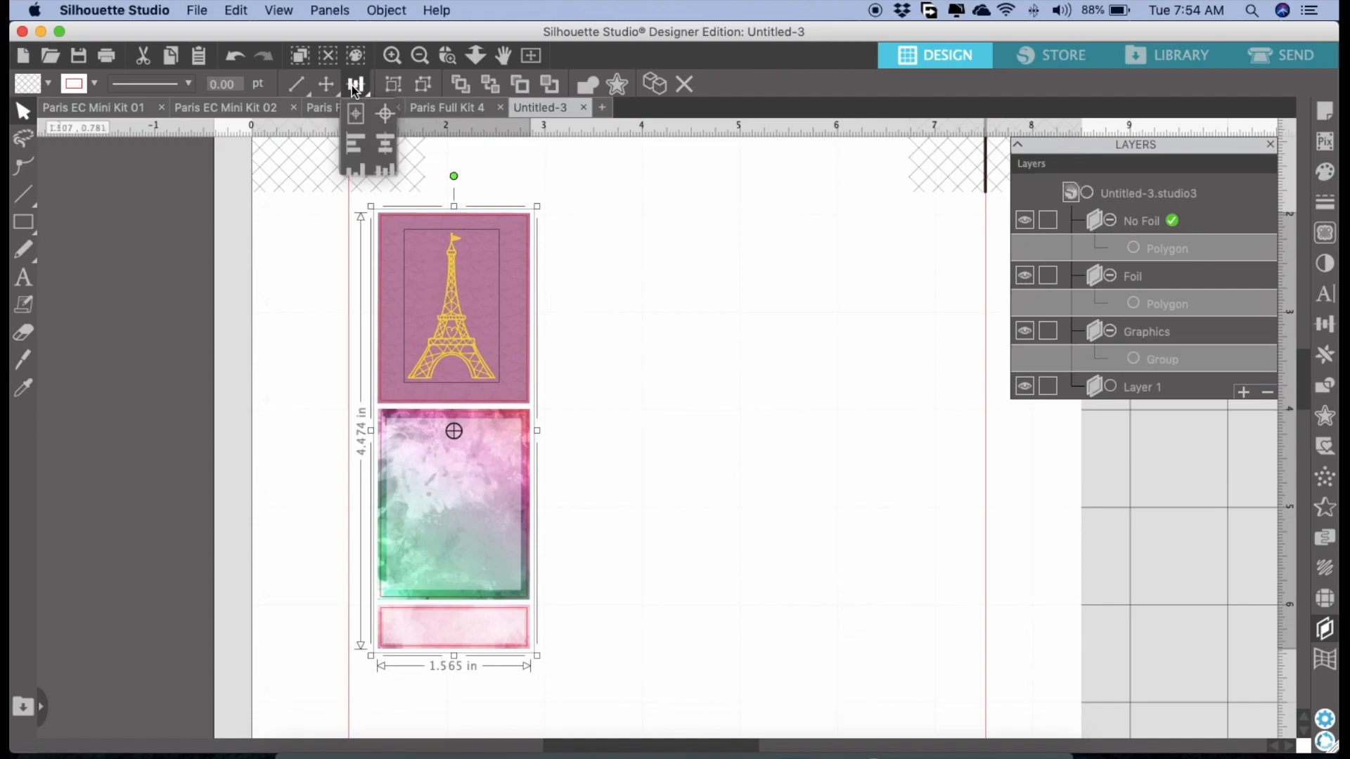
{"action": "left_click", "coordinate": [385, 114]}
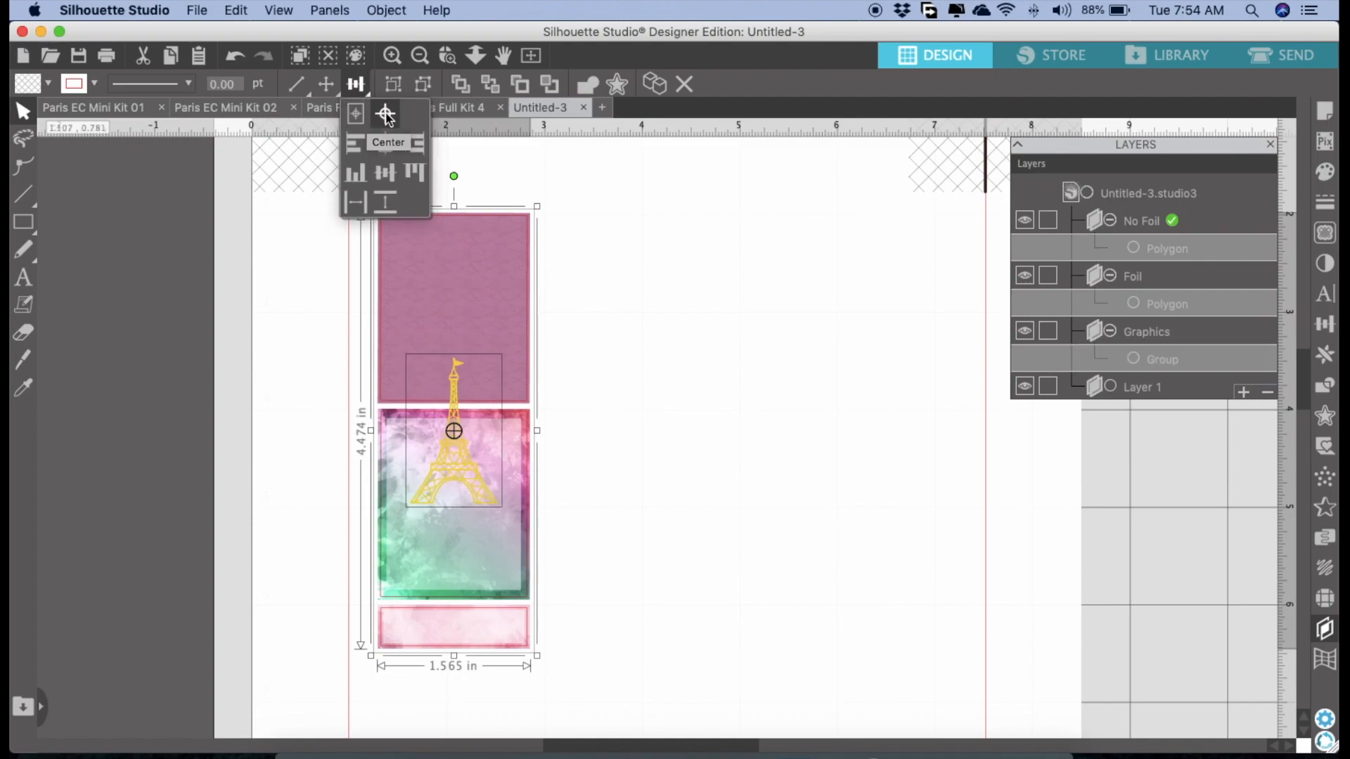
{"action": "left_click", "coordinate": [234, 60]}
{"action": "left_click", "coordinate": [543, 252]}
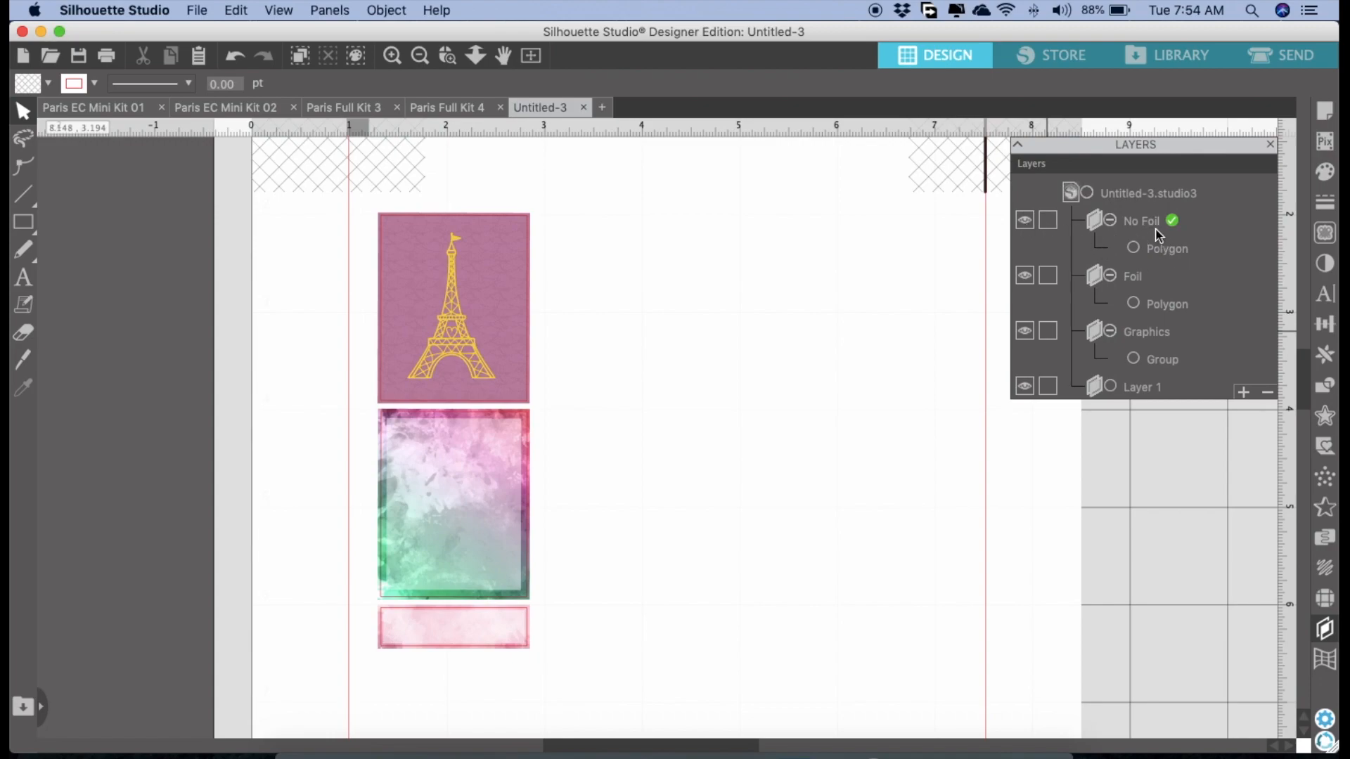
Hide the No Foil, Graphics and Layer 1 layers and display only the Foil layer
{"action": "left_click", "coordinate": [1023, 220]}
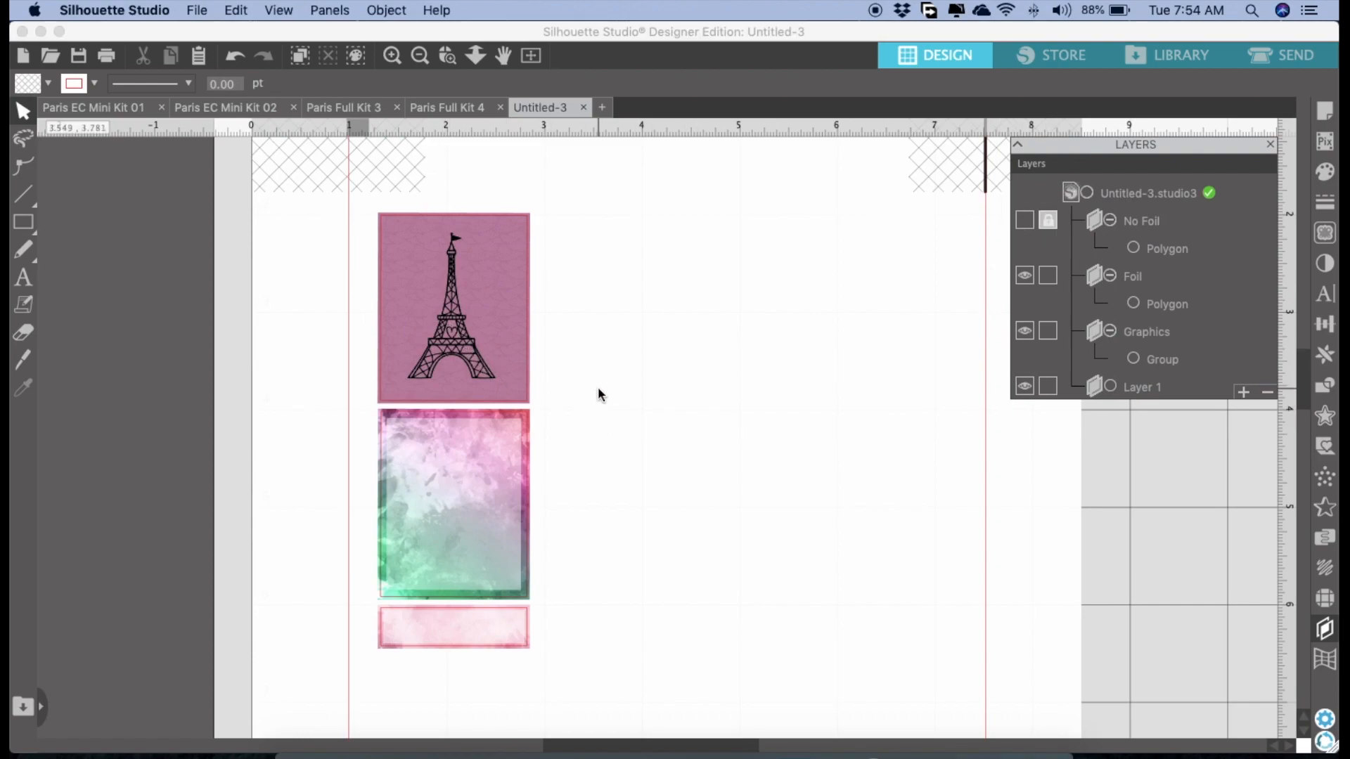
{"action": "left_click", "coordinate": [1024, 277]}
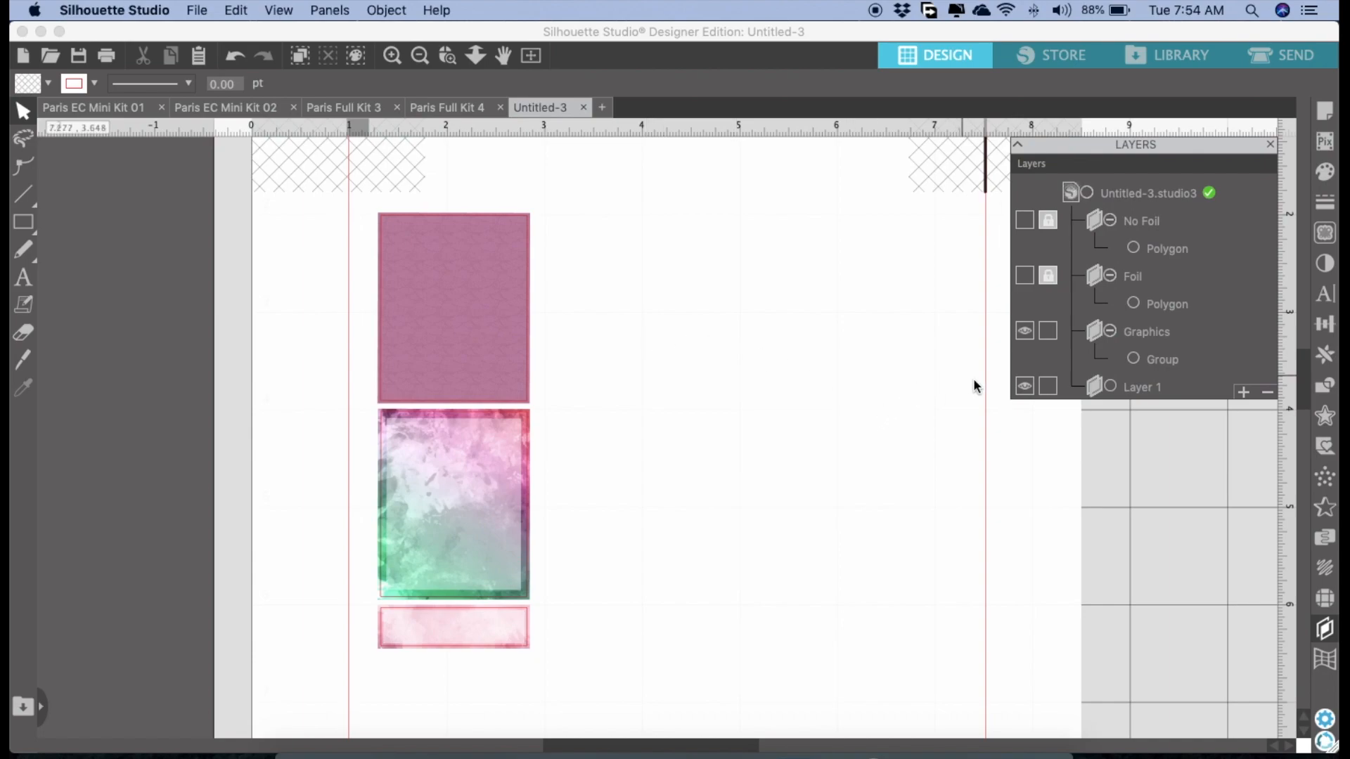
{"action": "left_click", "coordinate": [1024, 386]}
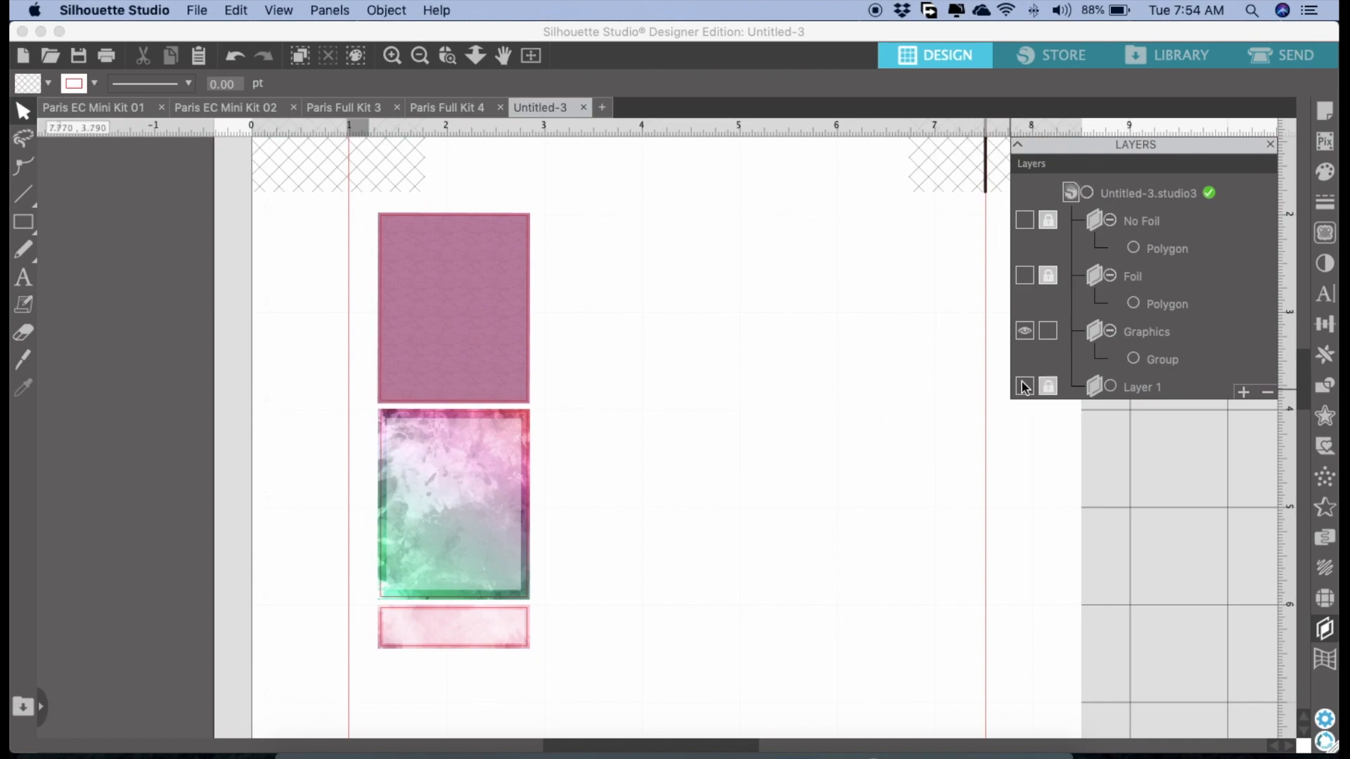
{"action": "left_click", "coordinate": [1024, 332]}
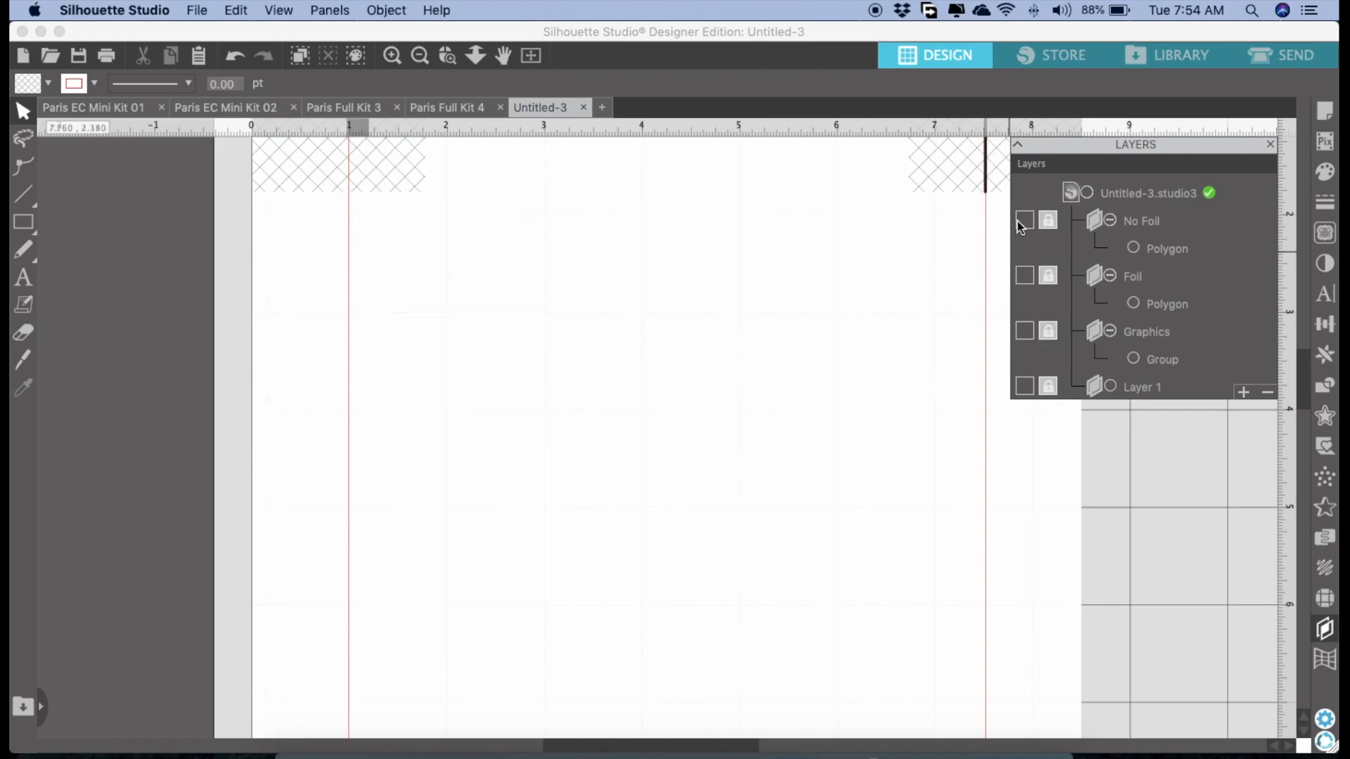
{"action": "left_click", "coordinate": [1025, 276]}
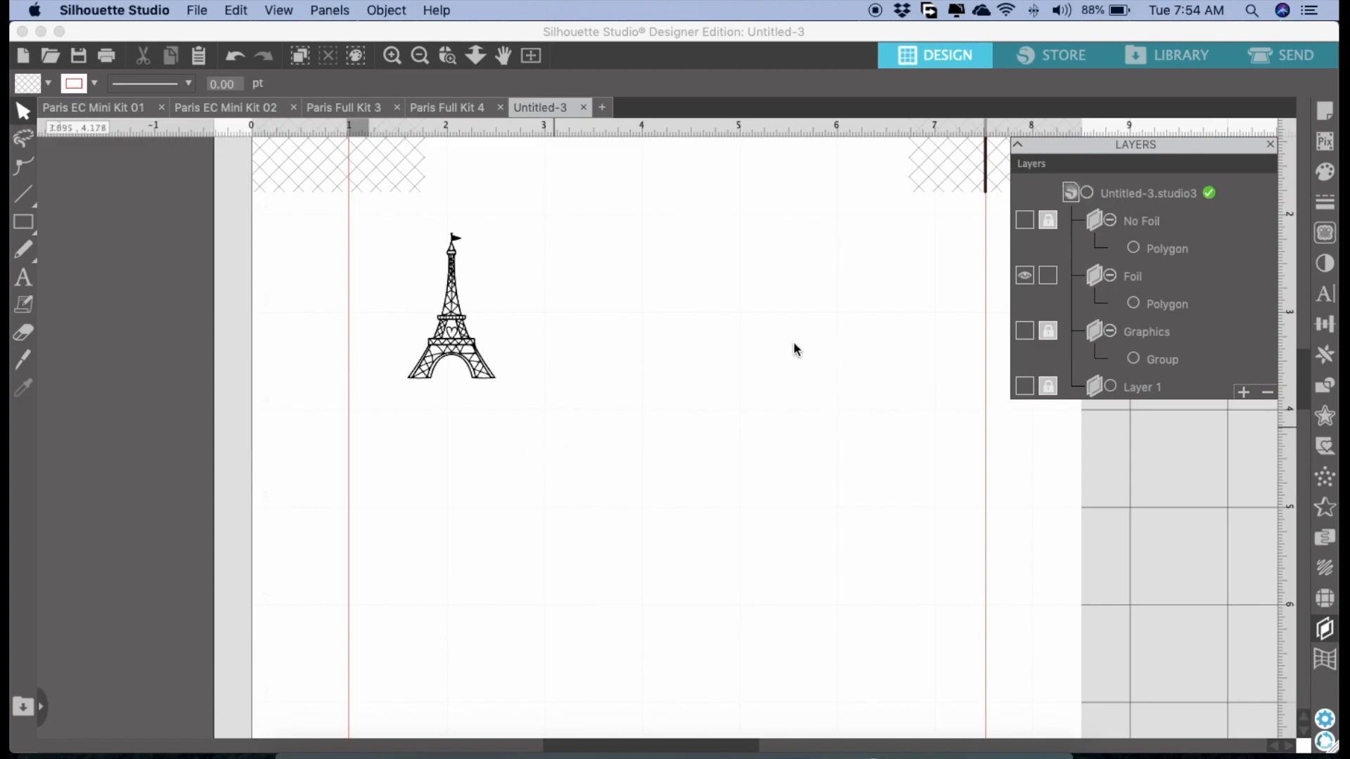
Turn off the page's registration marks
{"action": "left_click_drag", "start_coordinate": [1306, 391], "coordinate": [1301, 362]}
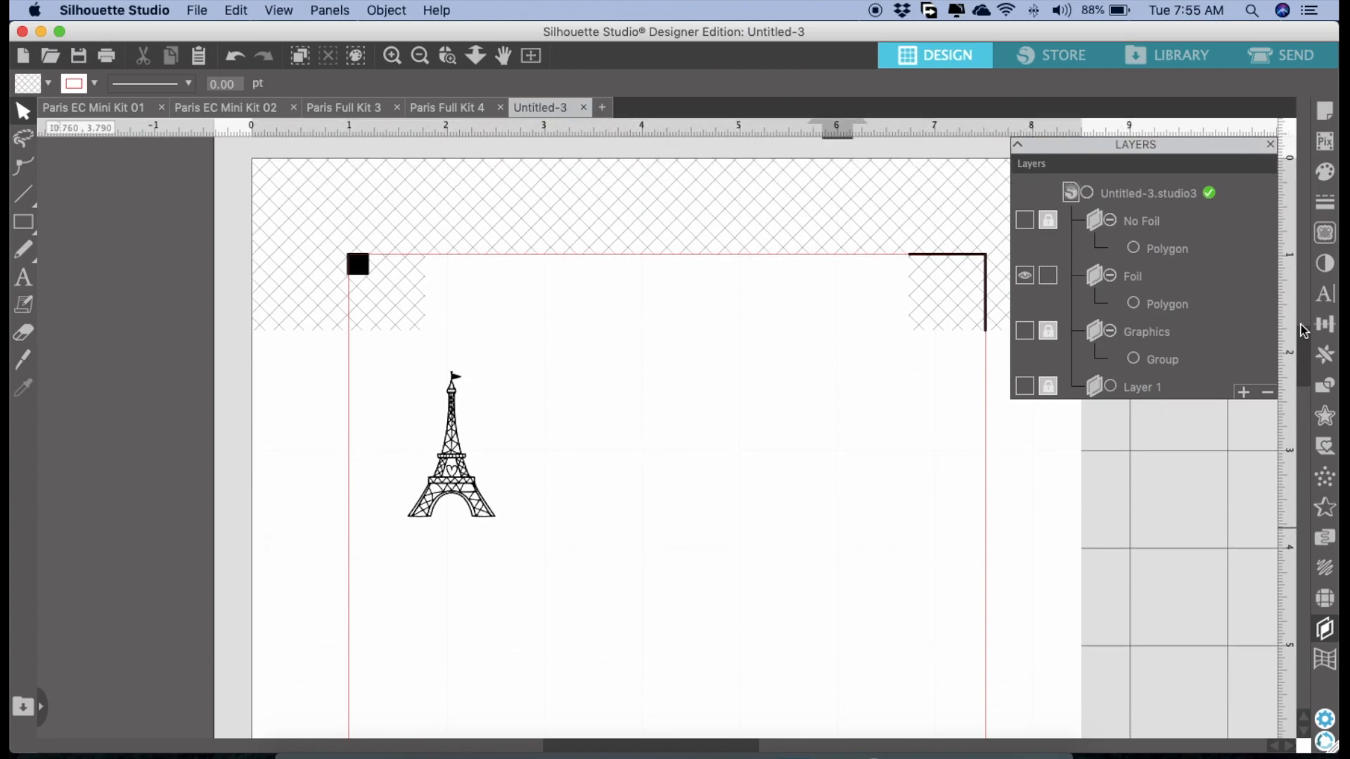
{"action": "left_click", "coordinate": [1326, 121]}
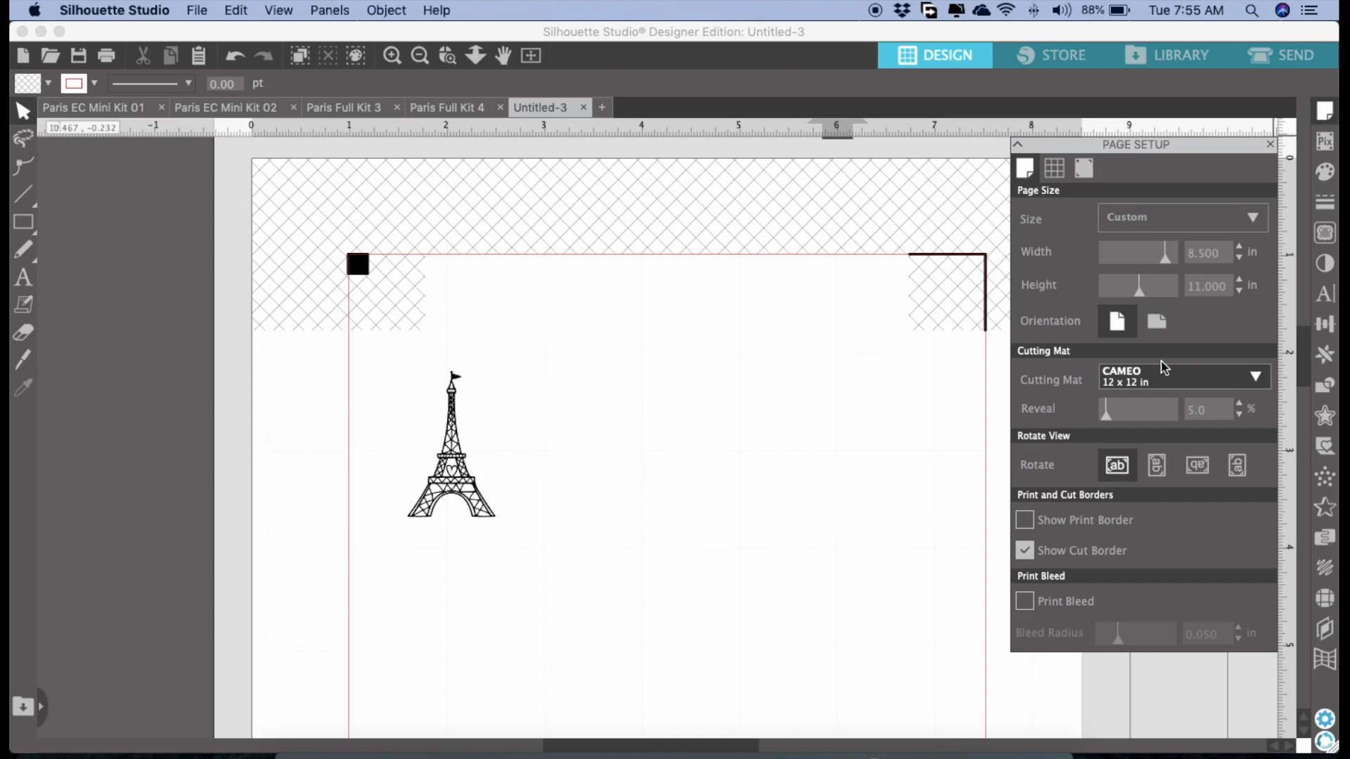
{"action": "left_click", "coordinate": [1084, 168]}
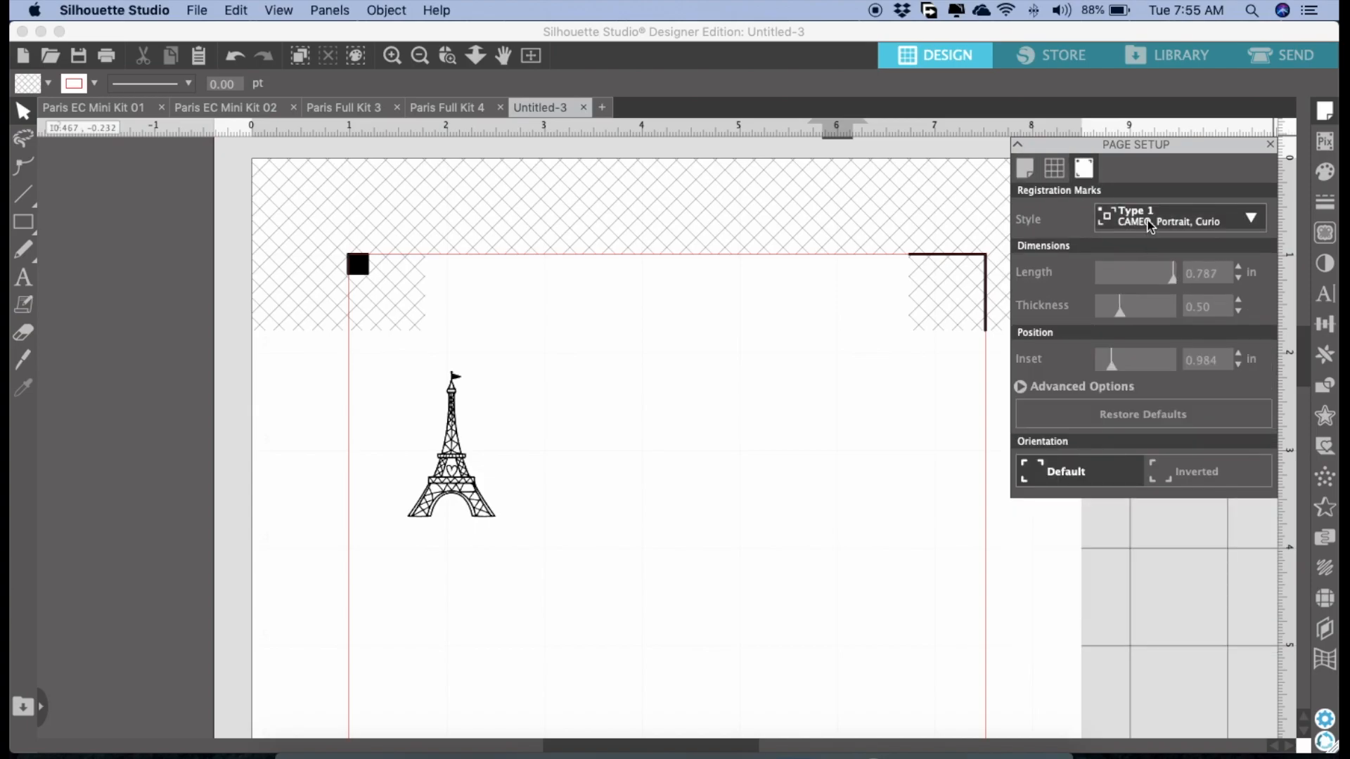
{"action": "left_click", "coordinate": [1150, 223]}
{"action": "left_click", "coordinate": [1125, 241]}
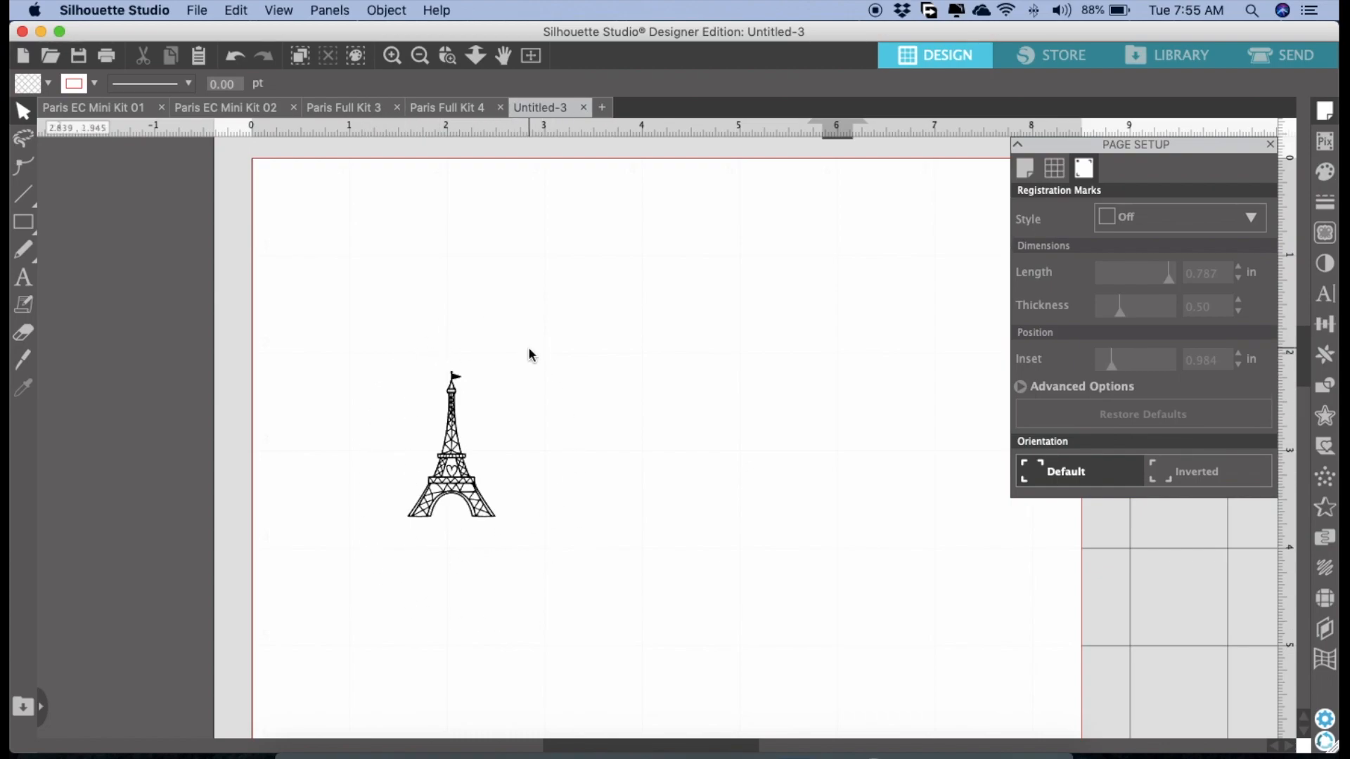
Show the No Foil, Graphics and Layer 1 layers again alongside the Foil layer
{"action": "left_click", "coordinate": [1327, 633]}
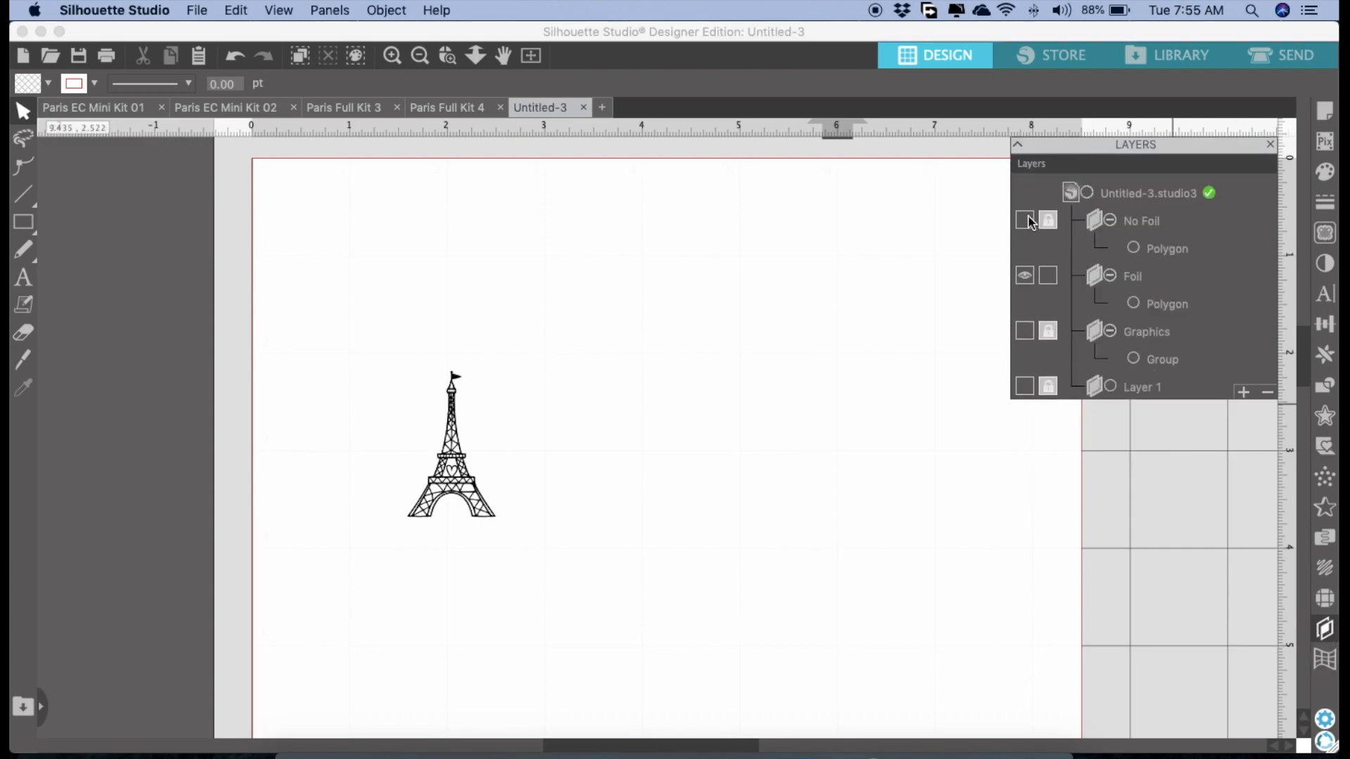
{"action": "left_click", "coordinate": [1026, 221]}
{"action": "left_click", "coordinate": [1026, 331]}
{"action": "left_click", "coordinate": [1025, 386]}
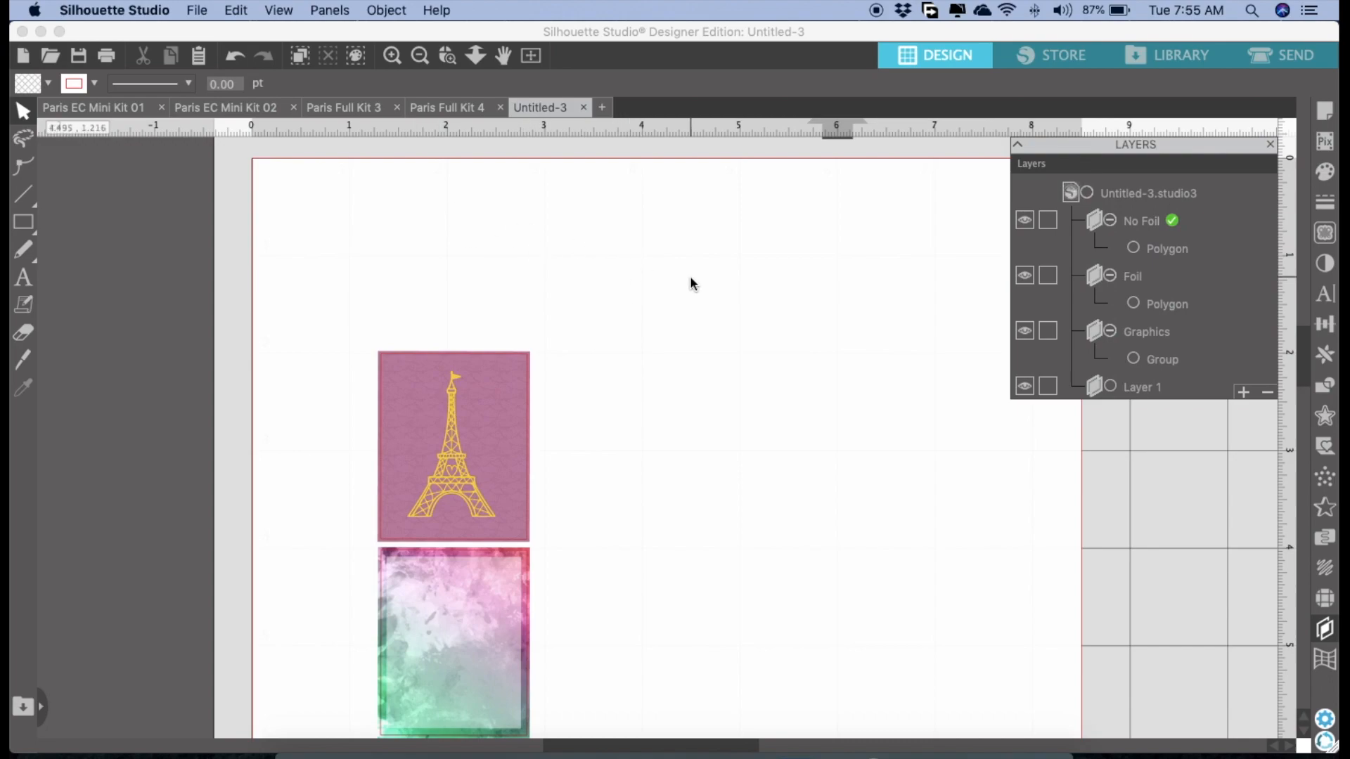
Turn on Type 1 registration marks for the page
{"action": "left_click", "coordinate": [1326, 111]}
{"action": "left_click", "coordinate": [1090, 170]}
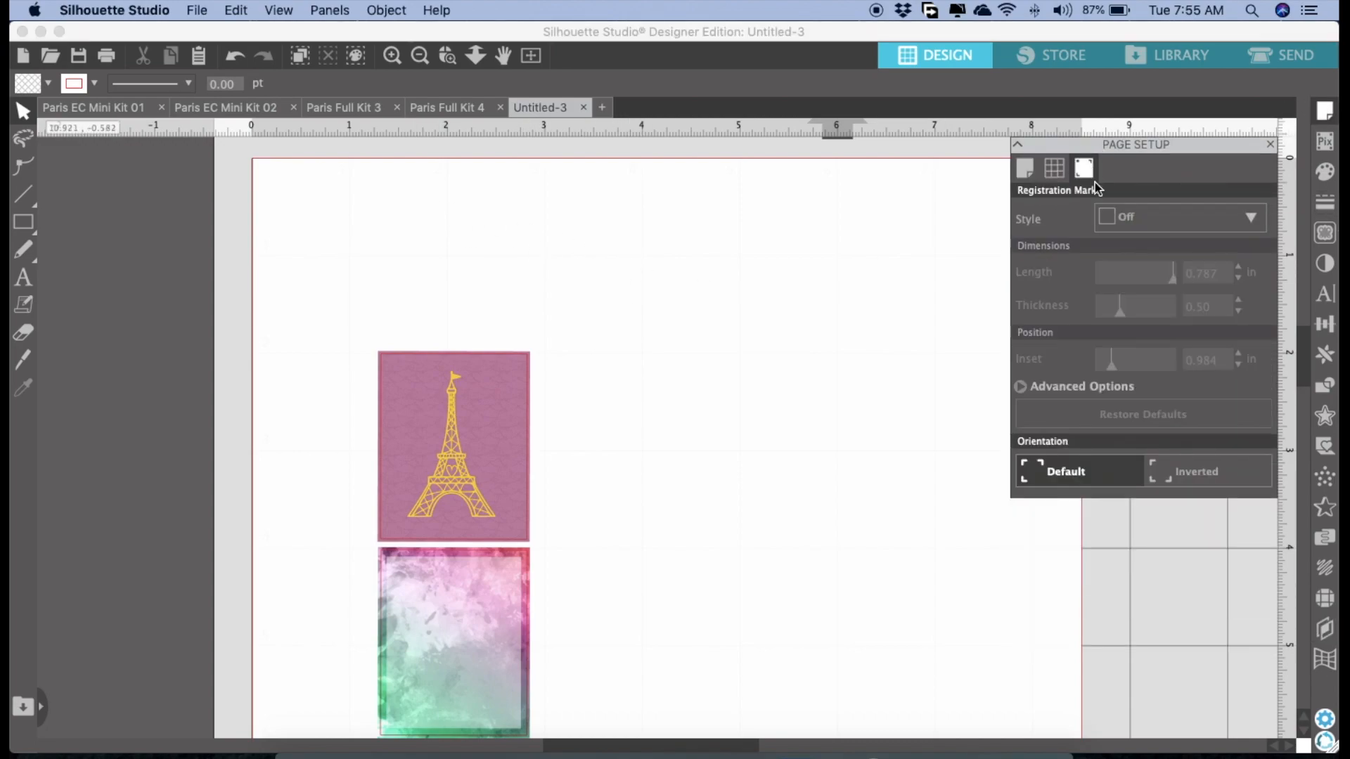
{"action": "left_click", "coordinate": [1120, 214]}
{"action": "left_click", "coordinate": [1140, 277]}
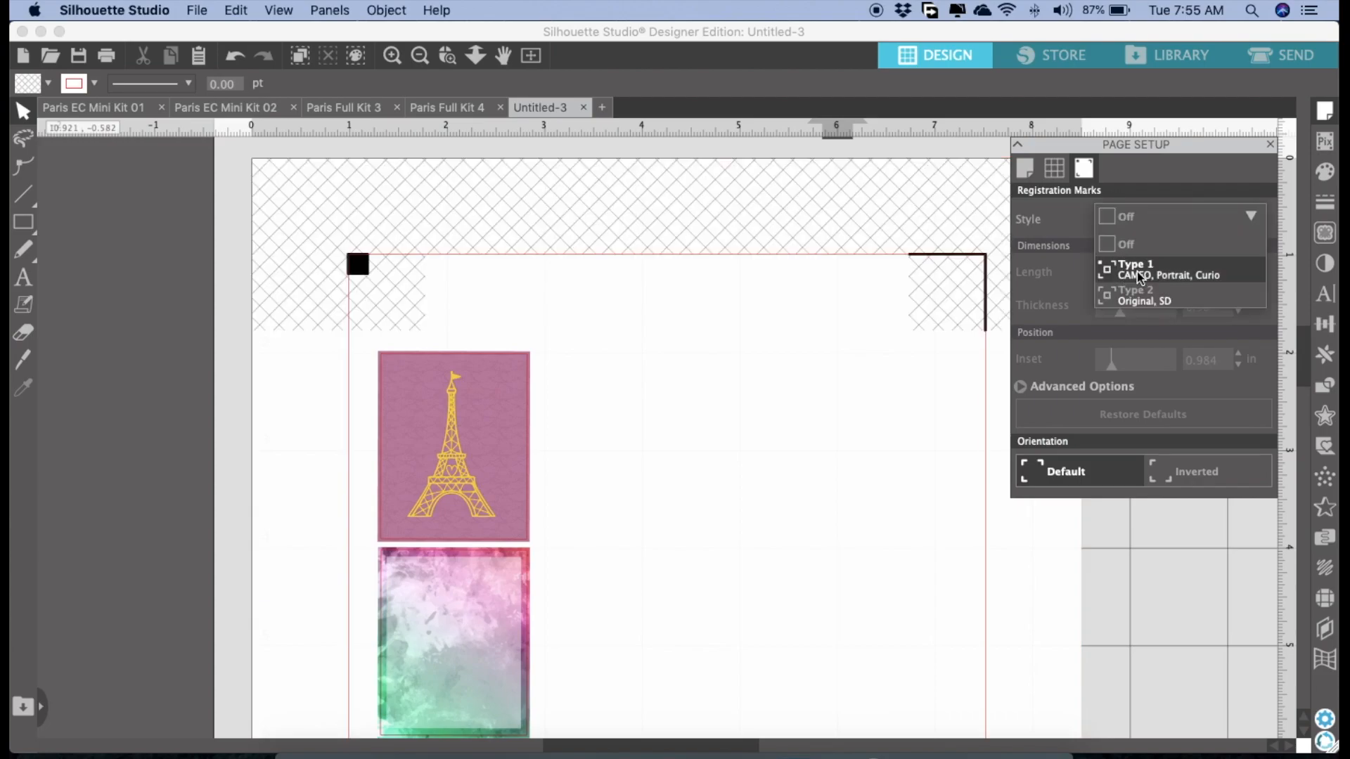
Set the registration marks' inset to 0.394 in and their length to 0.500 in
{"action": "left_click", "coordinate": [1237, 365]}
{"action": "left_click", "coordinate": [1237, 364]}
{"action": "left_click", "coordinate": [1239, 365]}
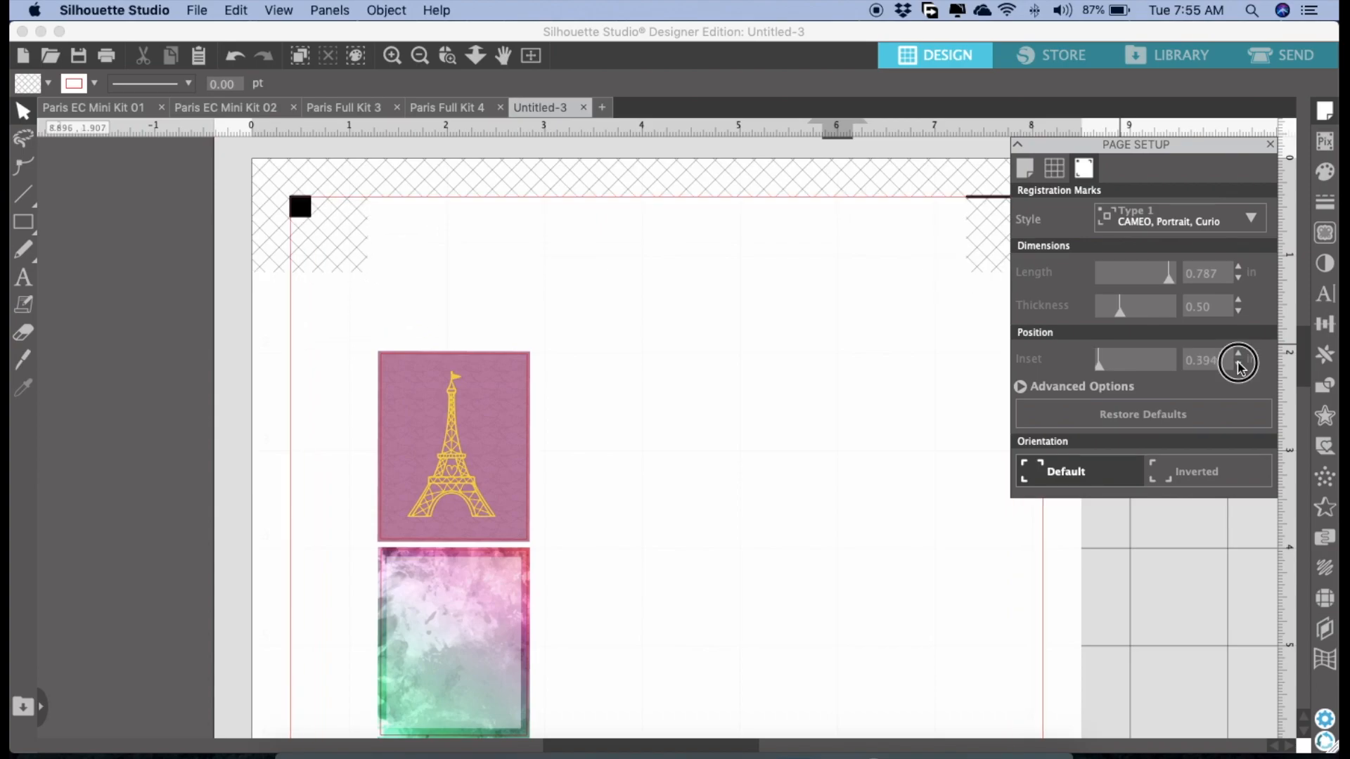
{"action": "left_click", "coordinate": [1238, 278]}
{"action": "left_click", "coordinate": [1238, 279]}
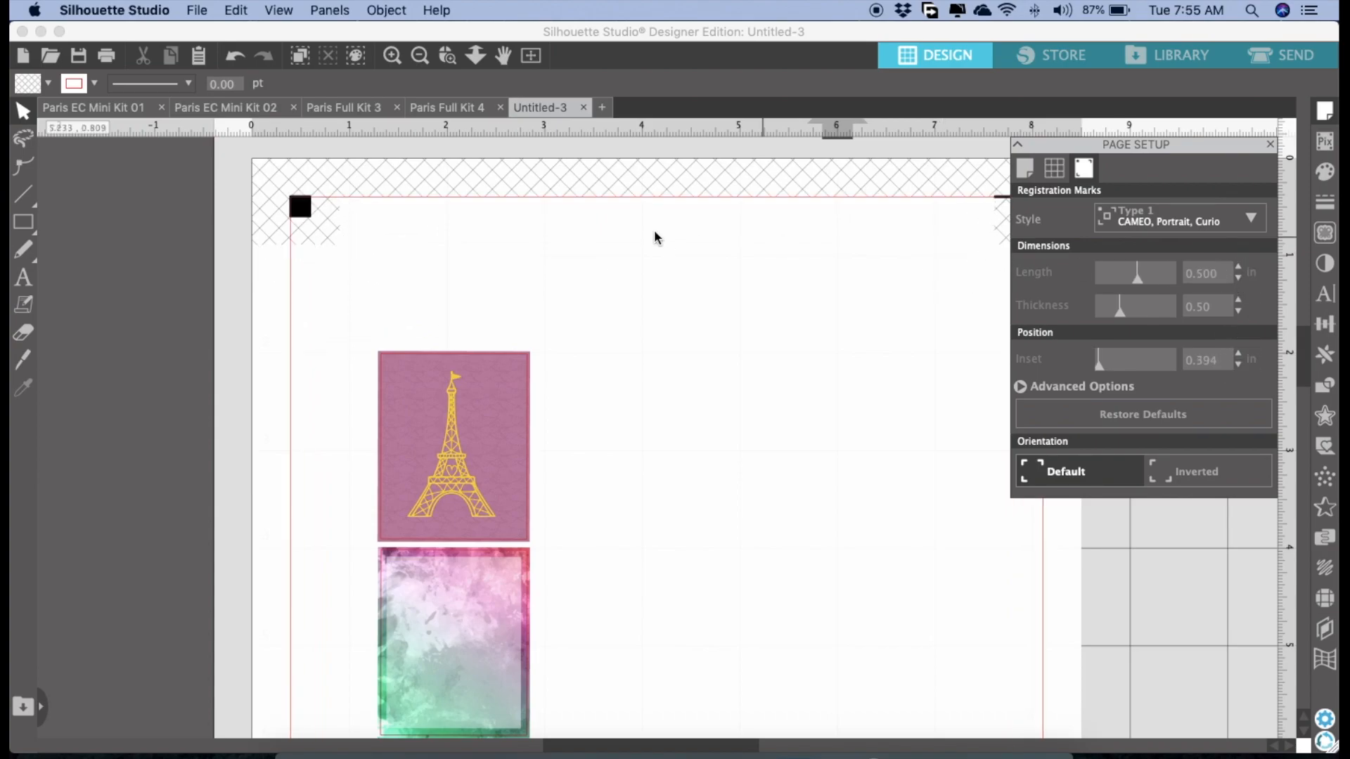
{"action": "left_click_drag", "start_coordinate": [567, 747], "coordinate": [605, 738]}
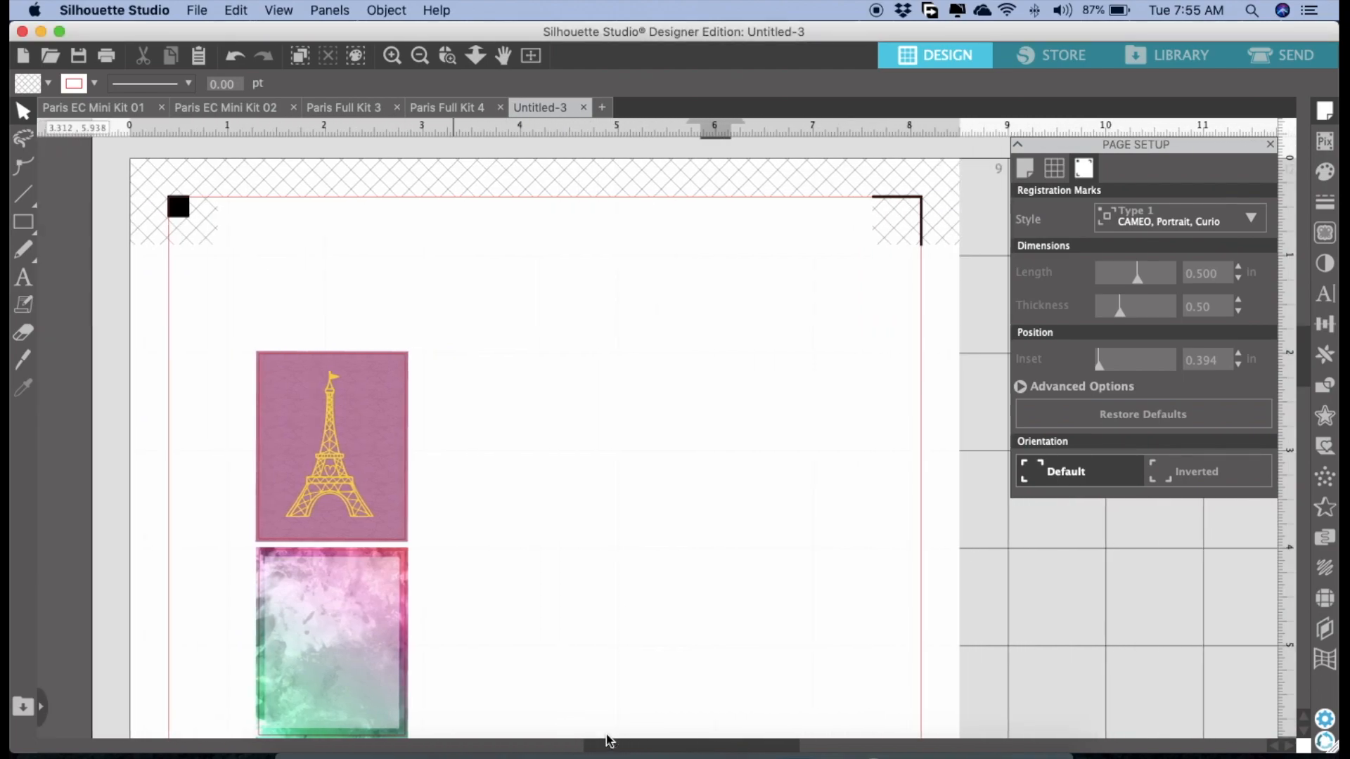
Switch to the Paris EC Mini Kit 01 document and check its Graphics layer by hiding and reshowing it
{"action": "left_click", "coordinate": [118, 109]}
{"action": "left_click", "coordinate": [320, 507]}
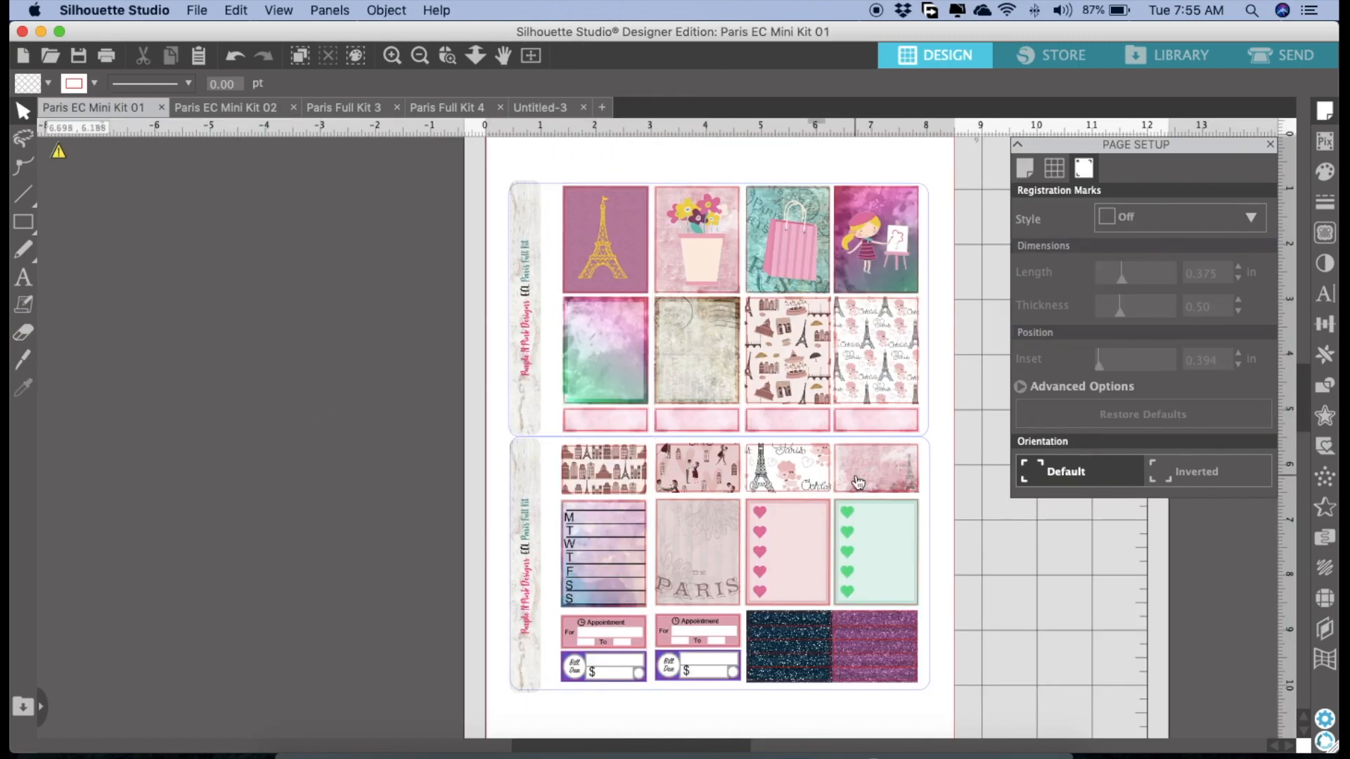
{"action": "left_click", "coordinate": [1325, 629]}
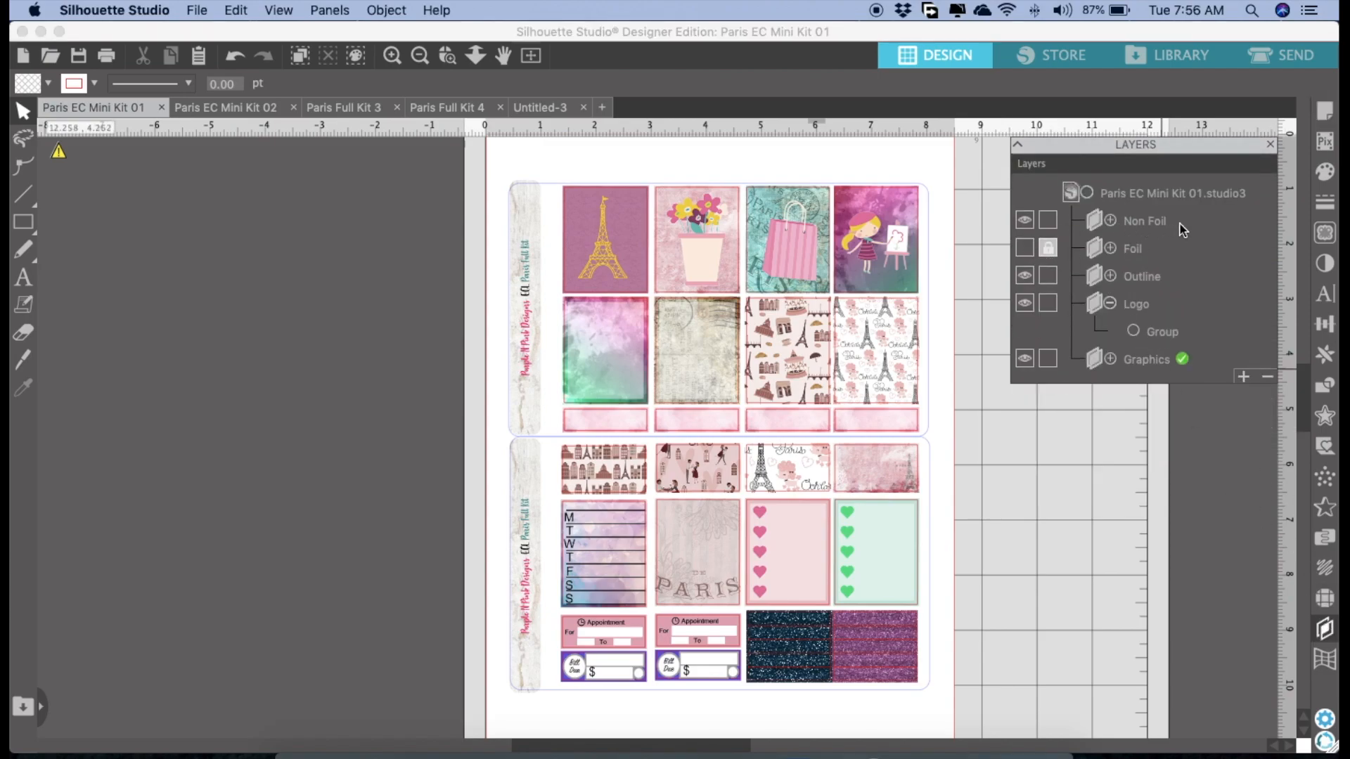
{"action": "left_click", "coordinate": [1024, 360]}
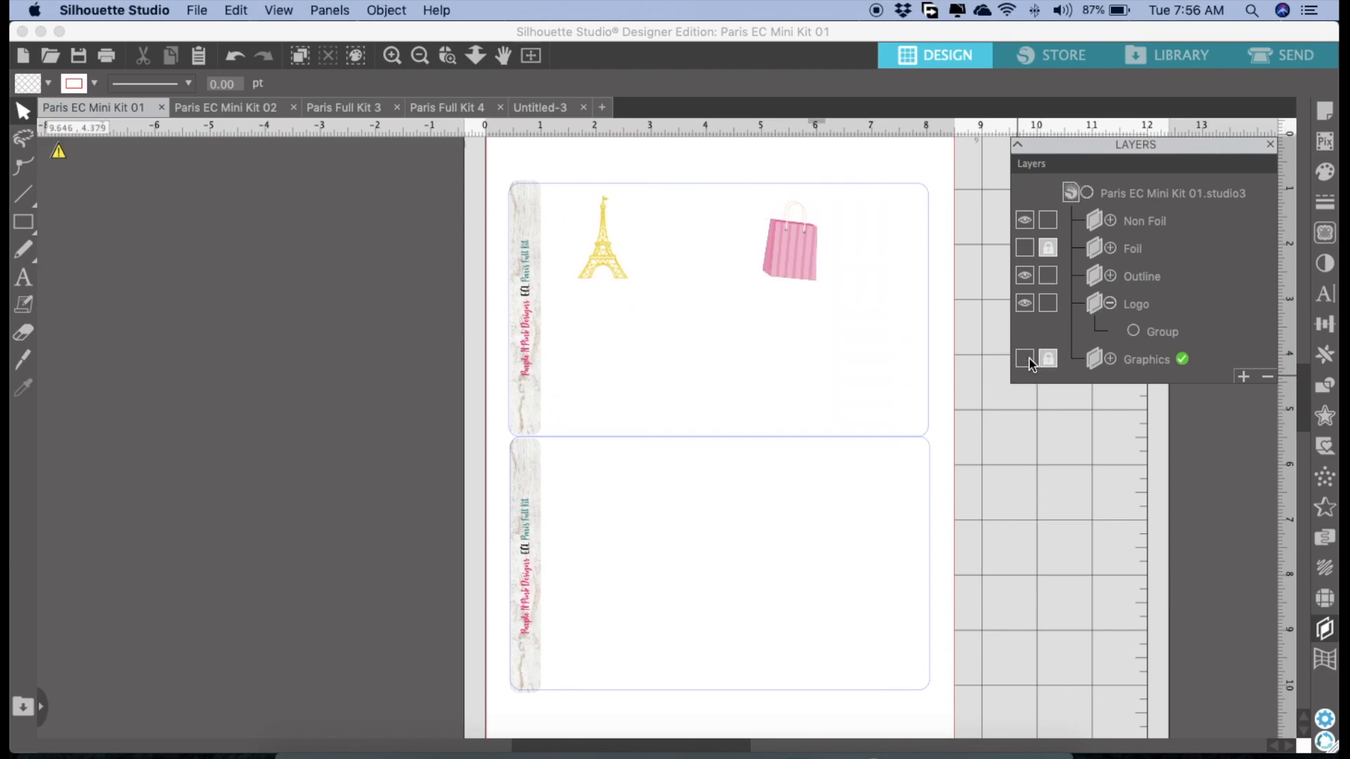
{"action": "left_click", "coordinate": [1027, 360]}
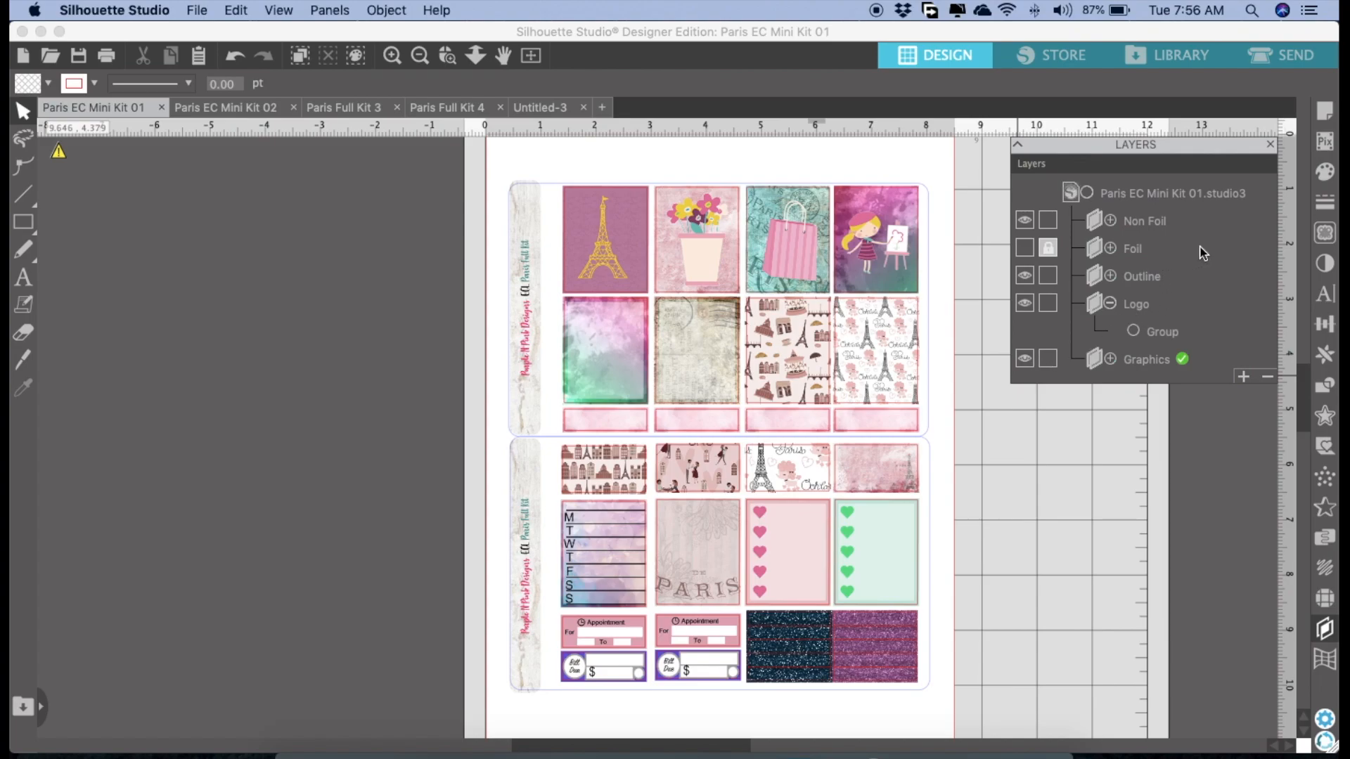
Hide the Non Foil, Graphics, Logo and Outline layers of the kit and show only its Foil layer
{"action": "left_click", "coordinate": [1024, 220]}
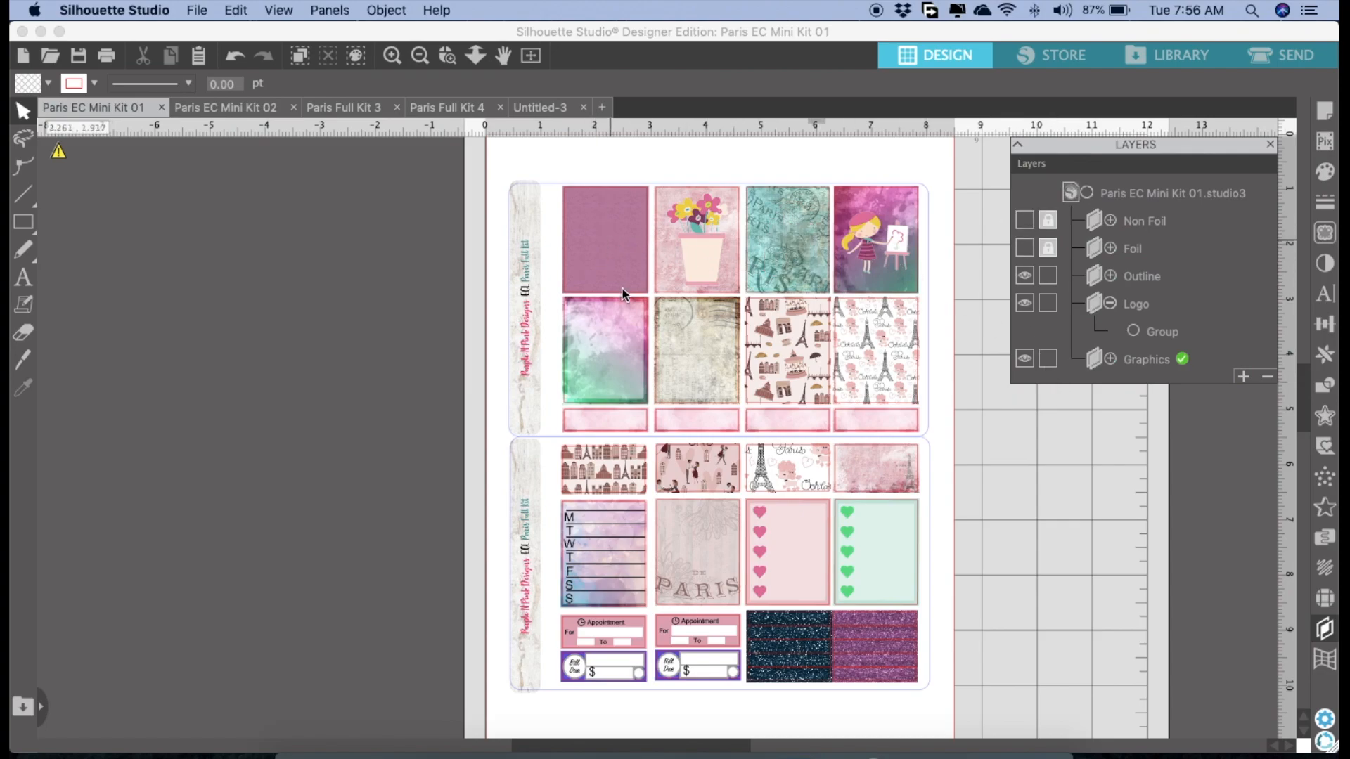
{"action": "left_click", "coordinate": [1024, 358]}
{"action": "left_click", "coordinate": [1025, 304]}
{"action": "left_click", "coordinate": [1024, 276]}
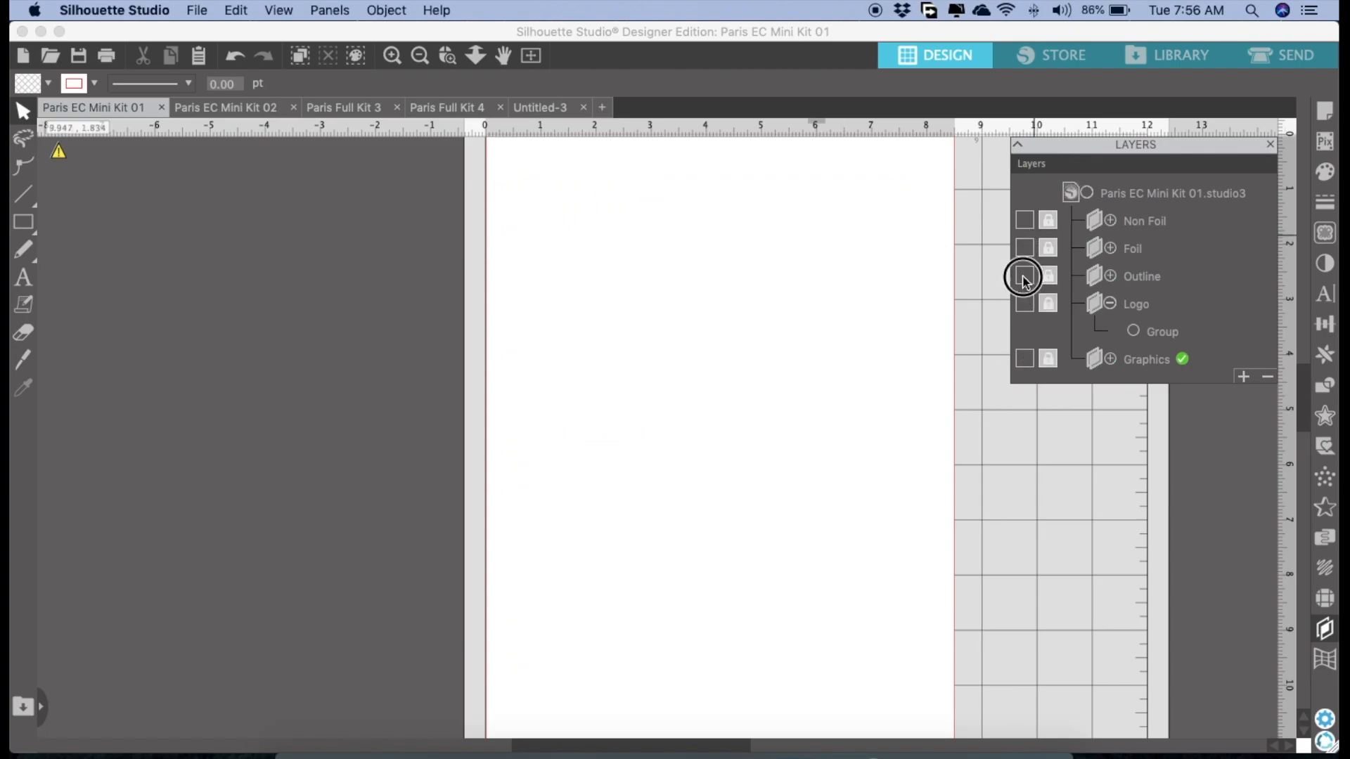
{"action": "left_click", "coordinate": [1024, 248]}
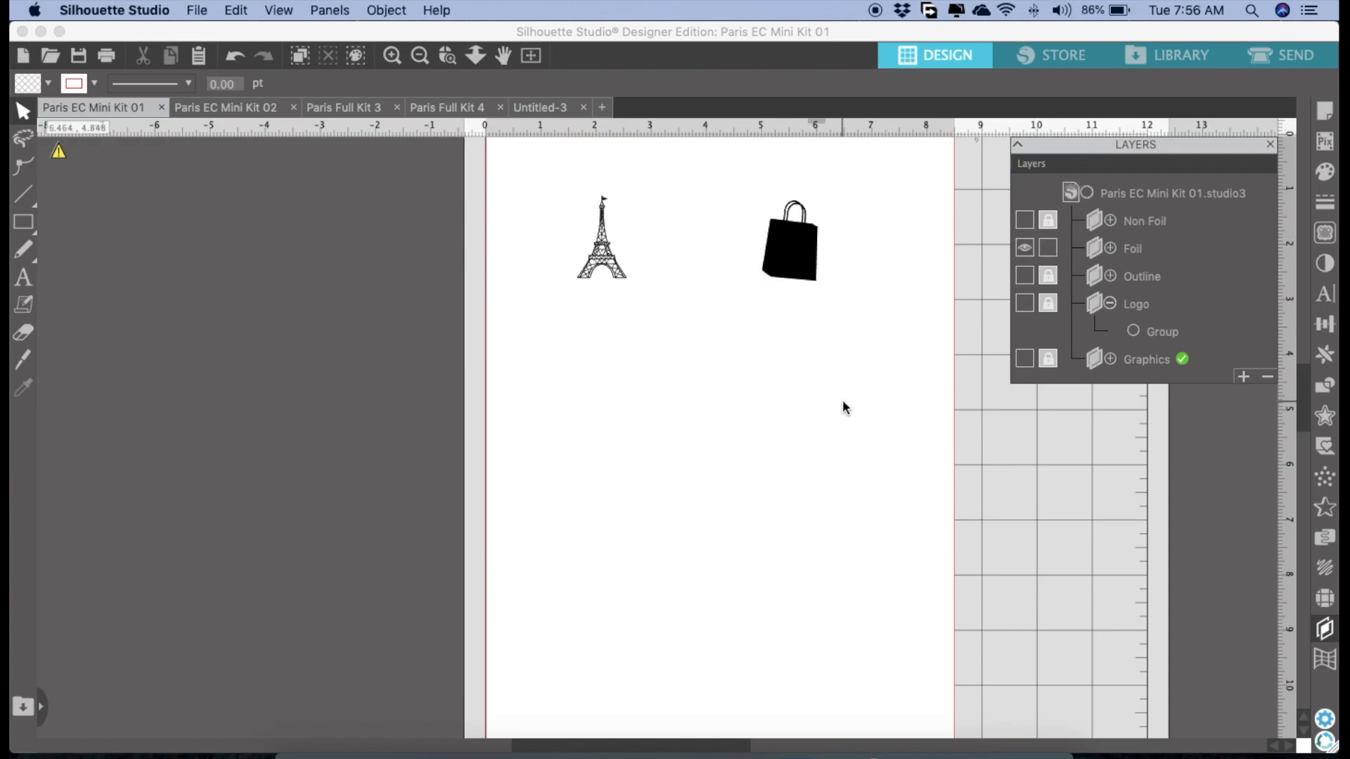
Show the kit's Graphics, Logo, Outline and Non Foil layers again together with the Foil layer
{"action": "left_click", "coordinate": [1025, 359]}
{"action": "left_click", "coordinate": [1025, 304]}
{"action": "left_click", "coordinate": [1025, 276]}
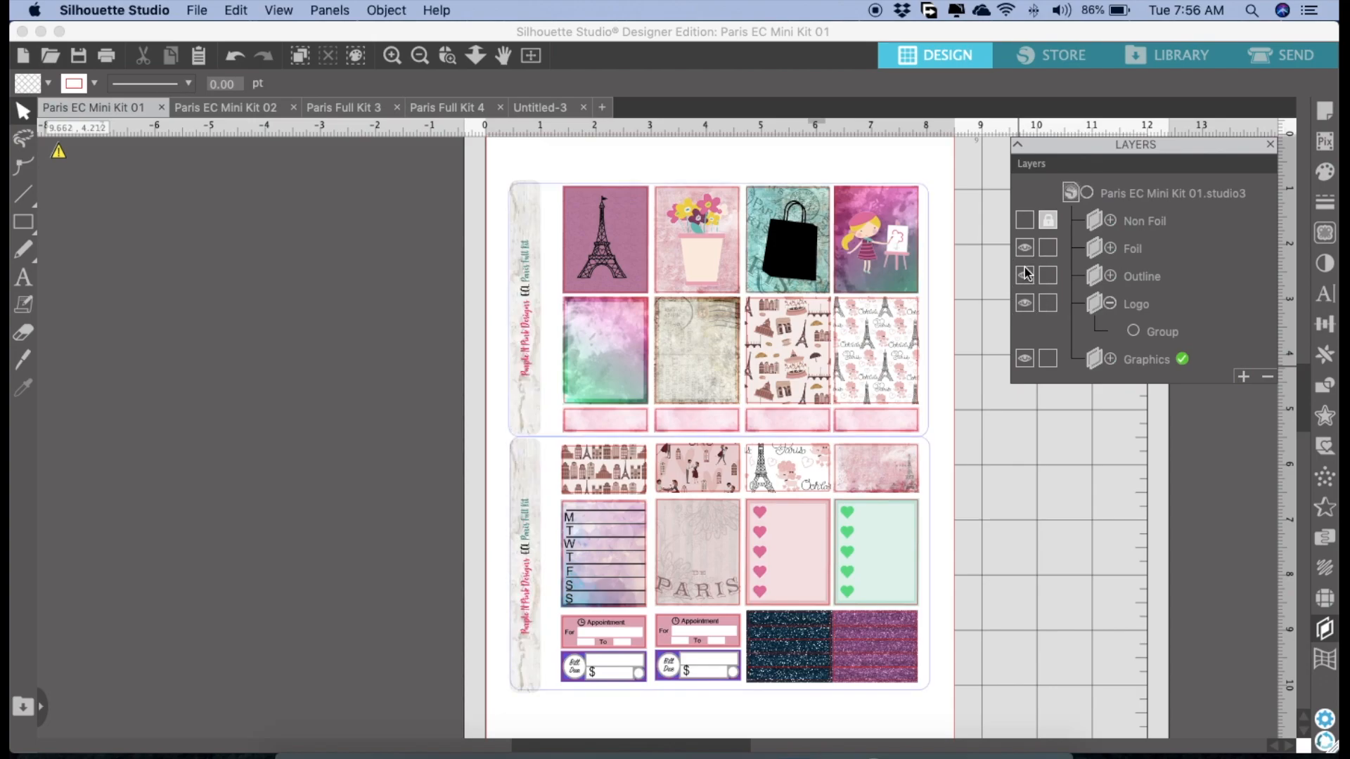
{"action": "left_click", "coordinate": [1024, 220]}
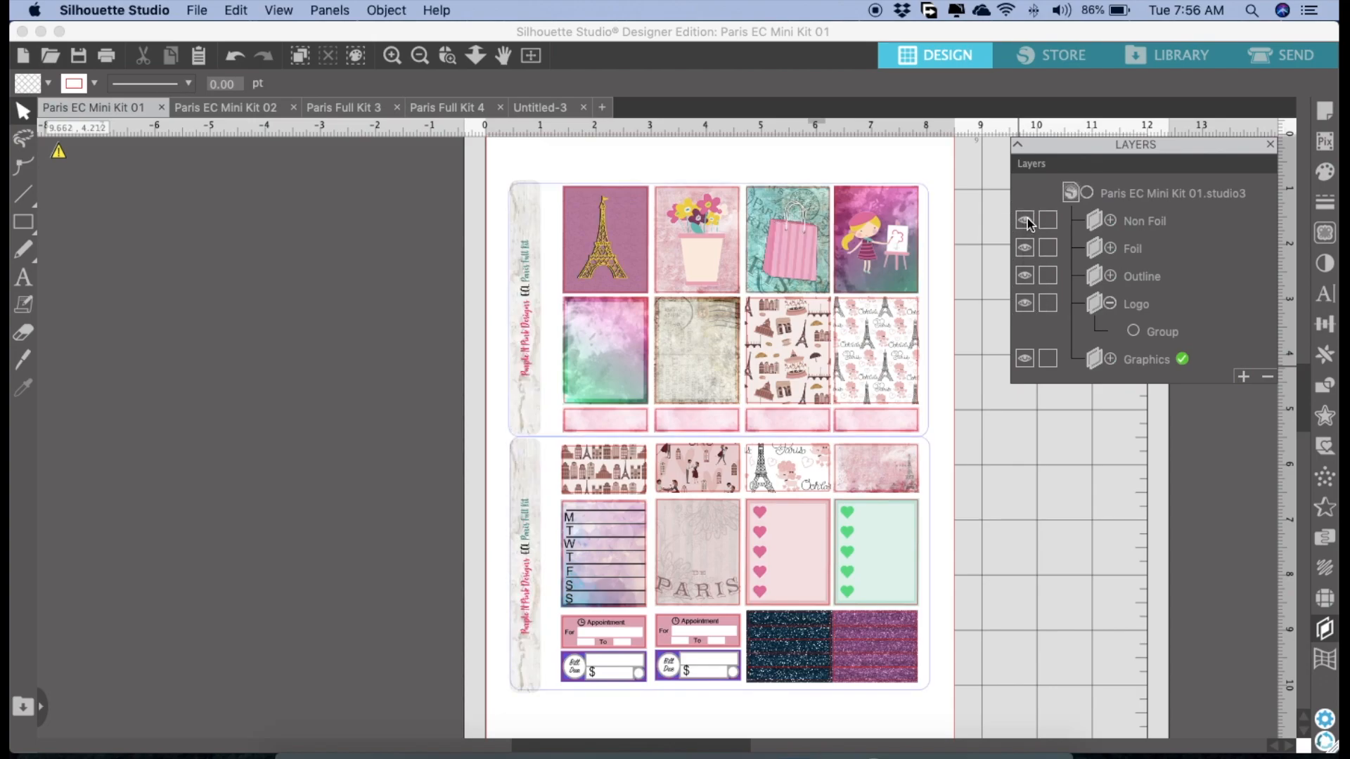
Turn on Type 1 (CAMEO, Portrait, Curio) registration marks for the Paris EC Mini Kit 01 page and close the page setup
{"action": "left_click", "coordinate": [1326, 120]}
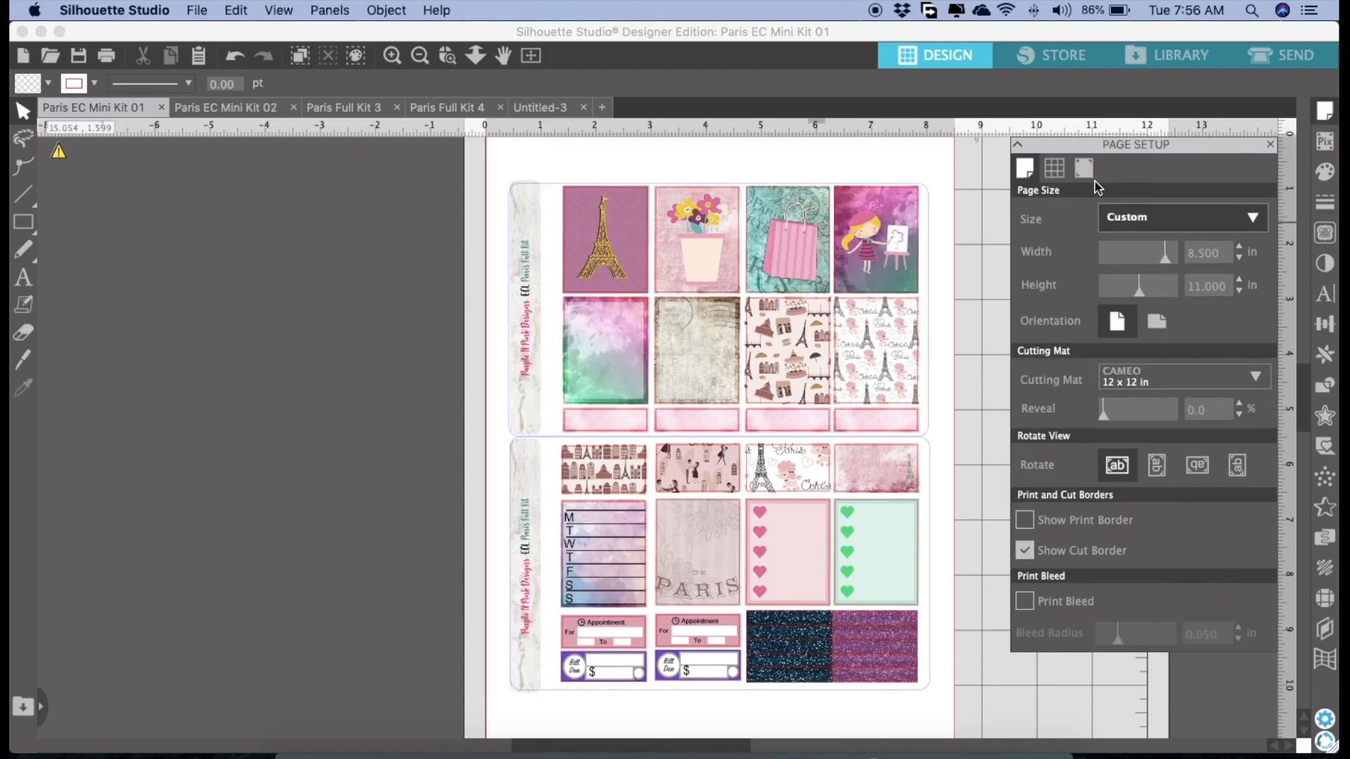
{"action": "left_click", "coordinate": [1083, 168]}
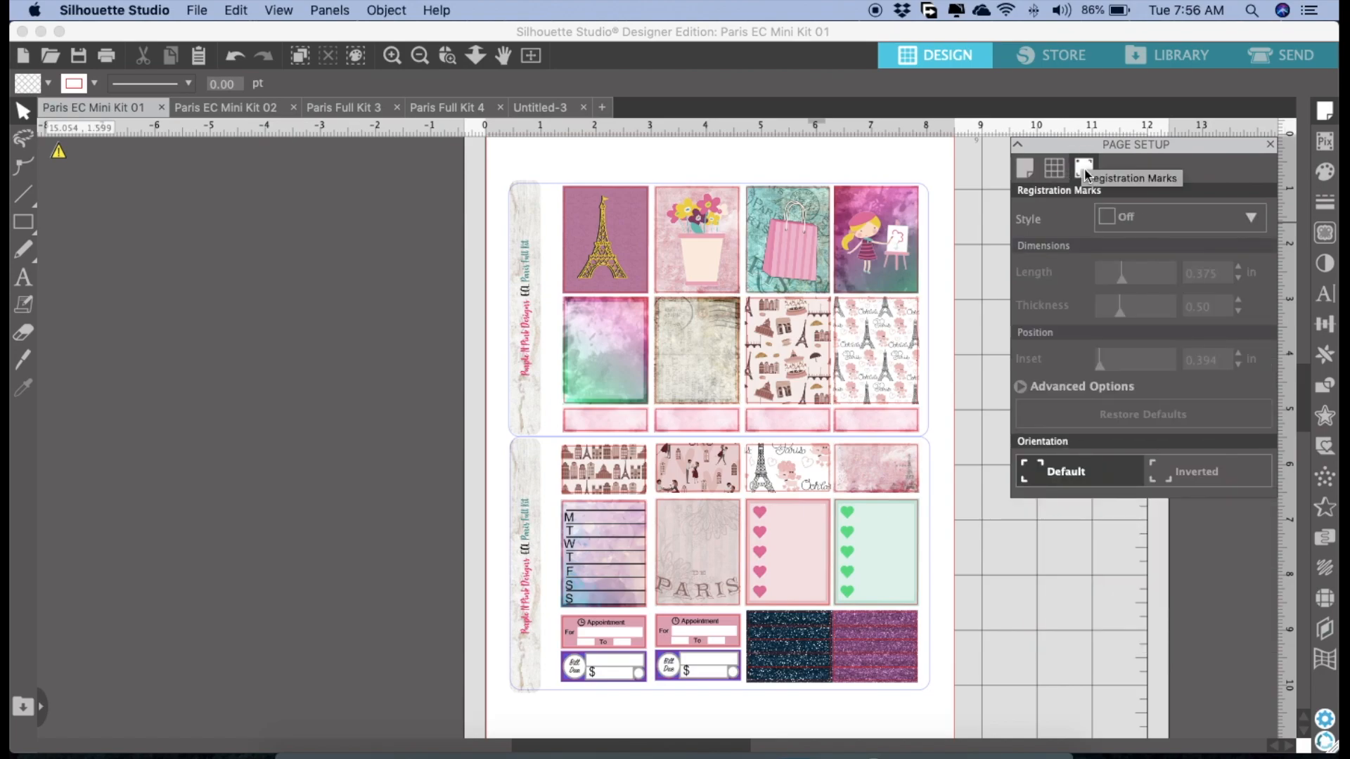
{"action": "left_click", "coordinate": [1132, 217]}
{"action": "left_click", "coordinate": [1134, 276]}
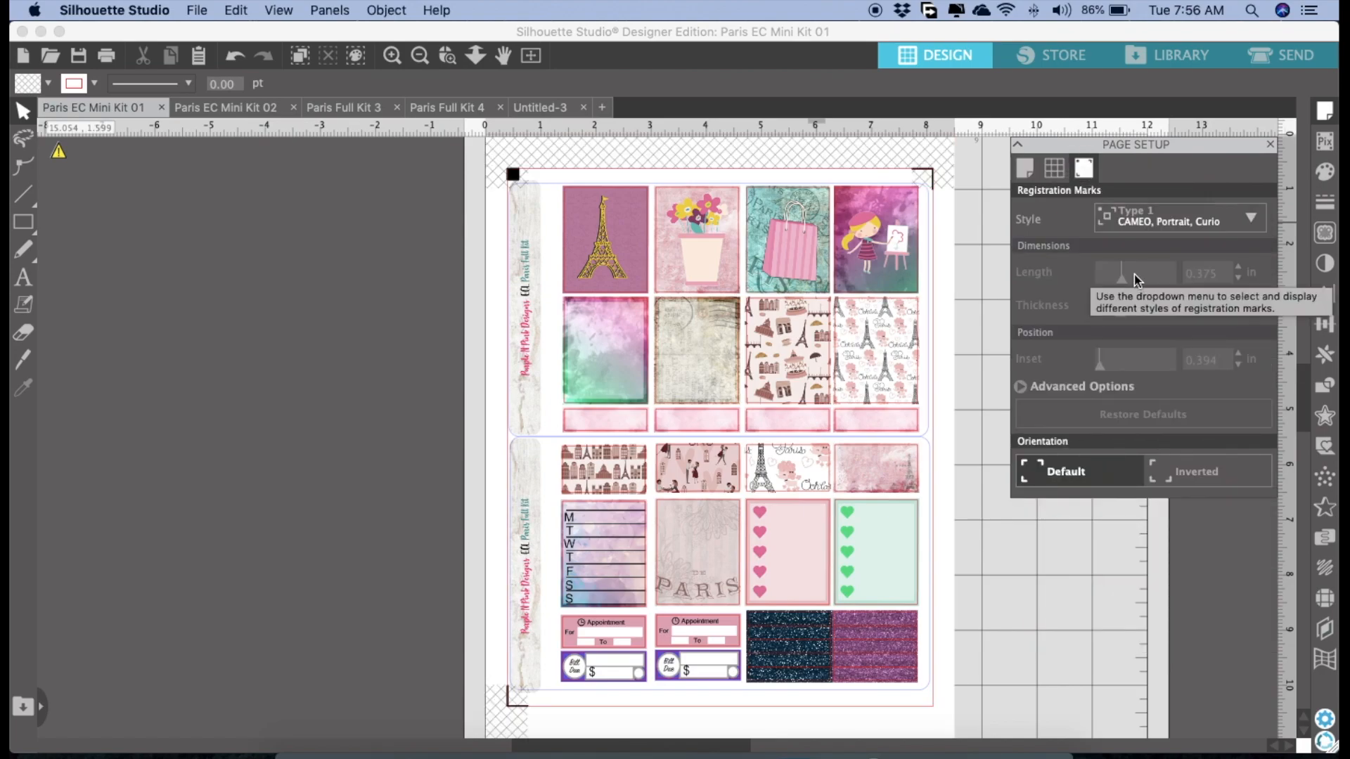
{"action": "left_click", "coordinate": [298, 389]}
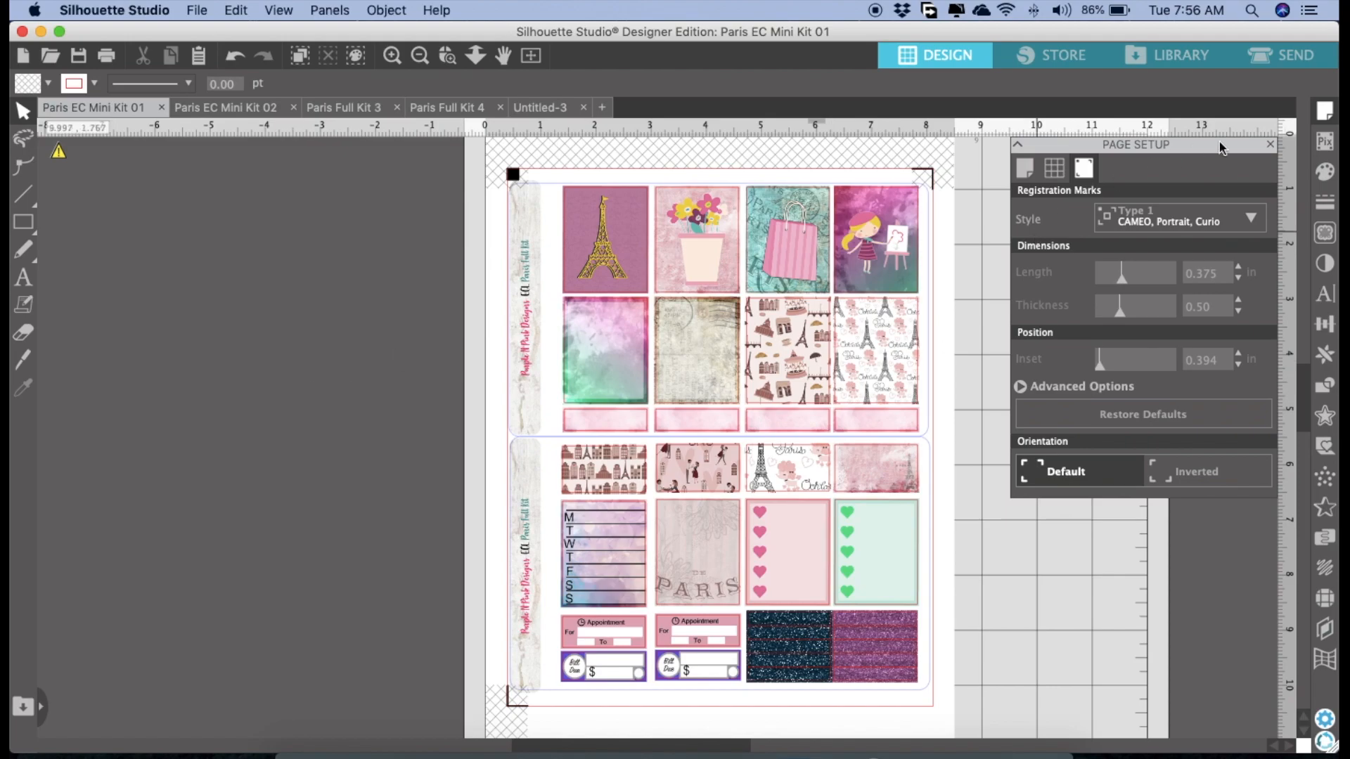
{"action": "left_click", "coordinate": [1271, 145]}
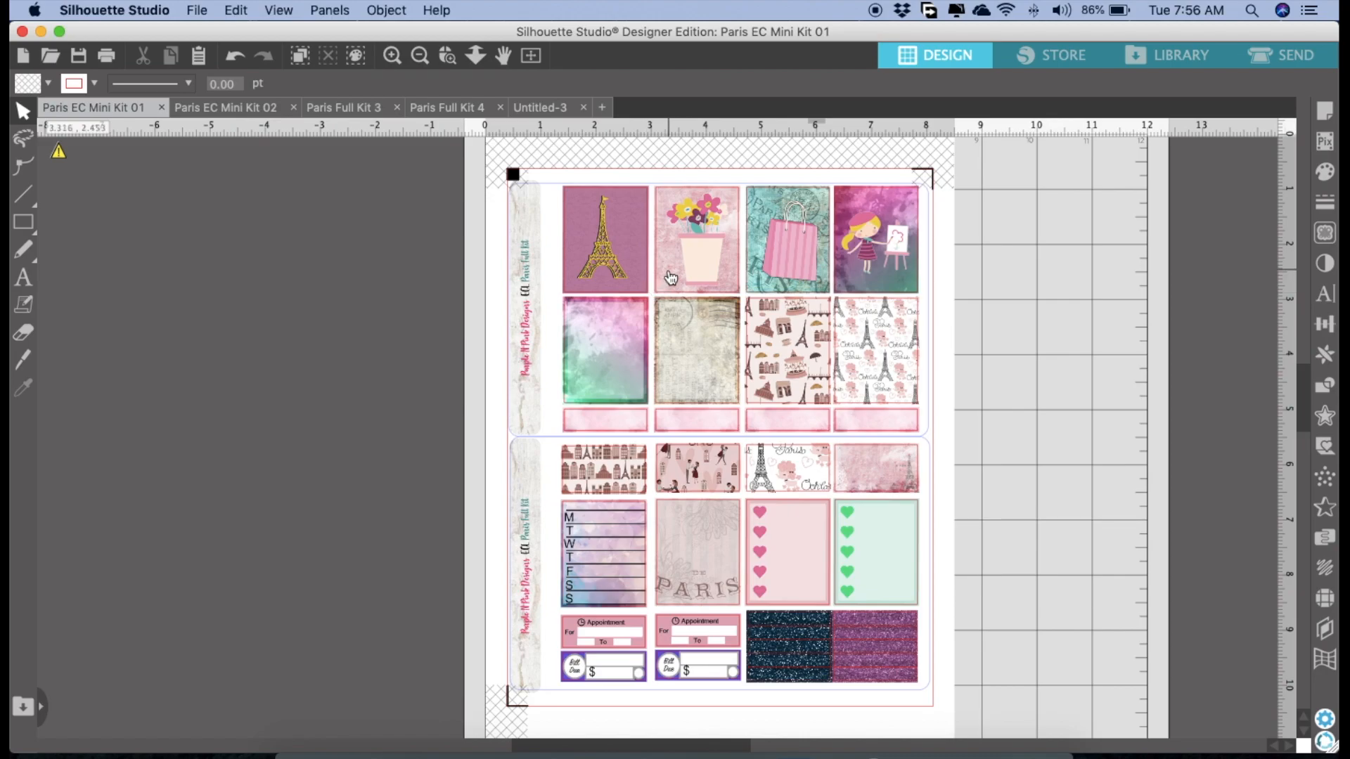
Check the kit's Outline layer by hiding and reshowing it
{"action": "left_click", "coordinate": [1324, 629]}
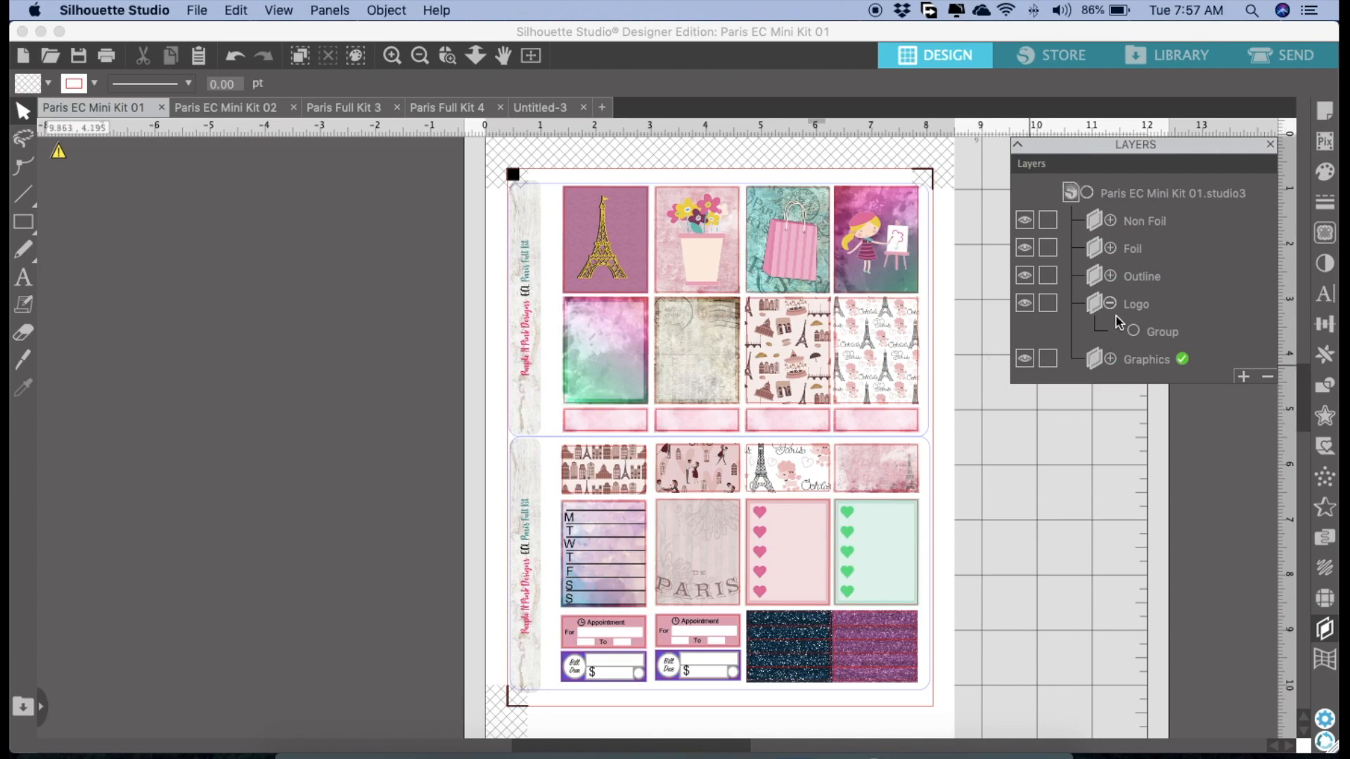
{"action": "left_click", "coordinate": [1024, 276]}
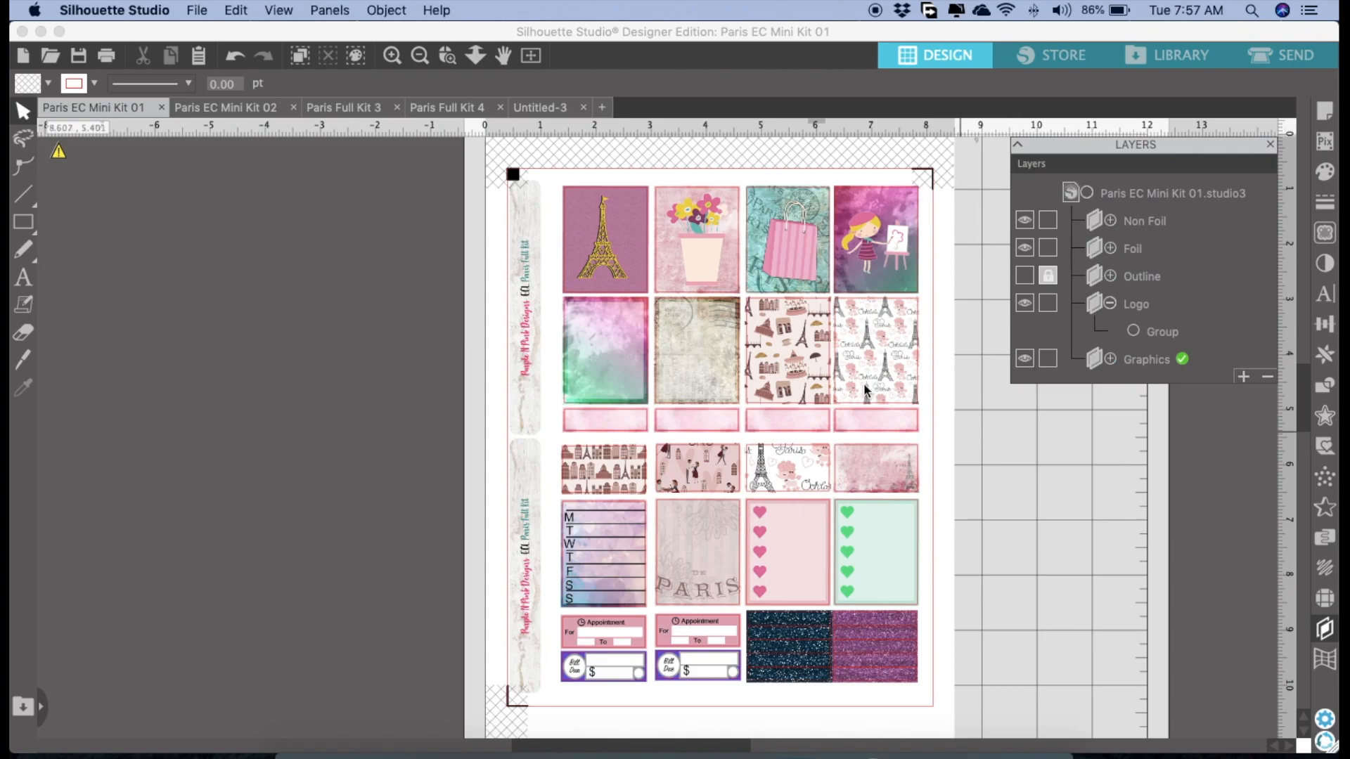
{"action": "left_click", "coordinate": [1026, 276]}
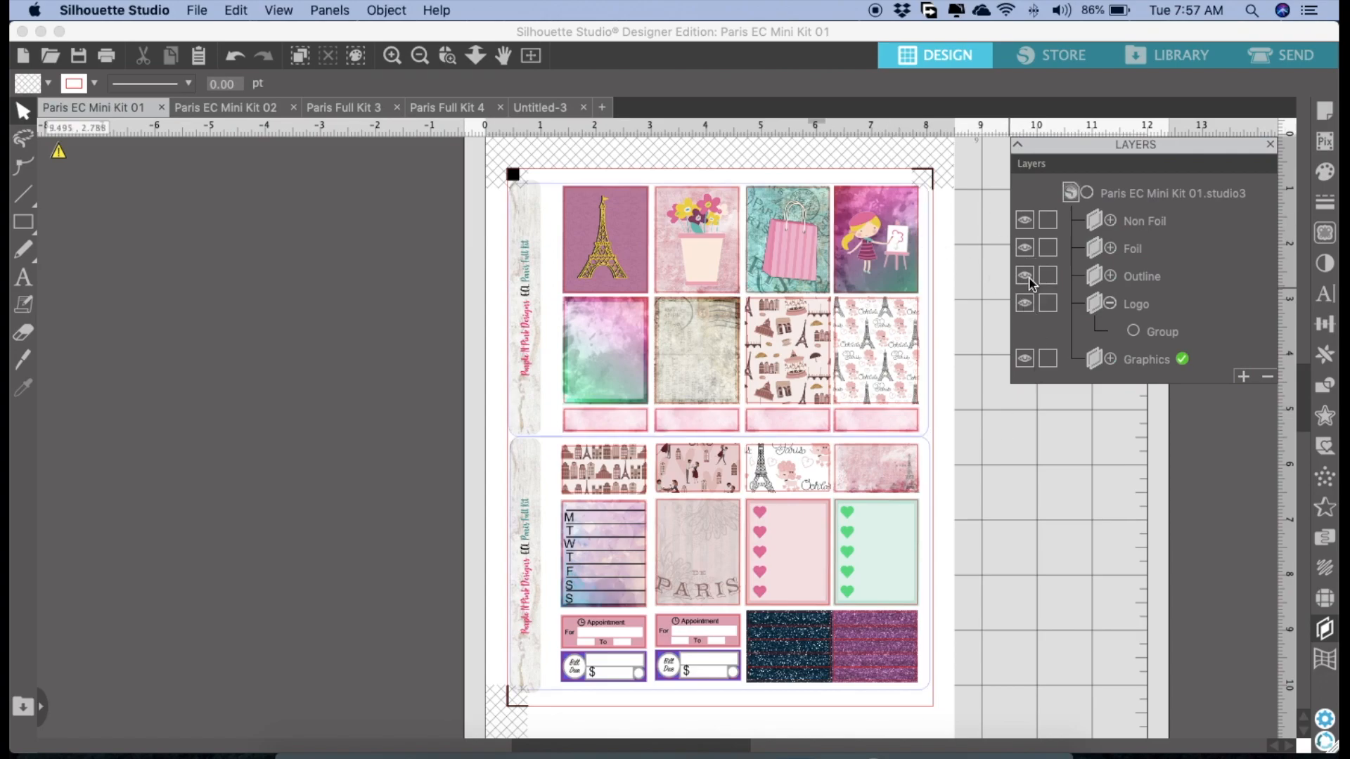
Open the cutter setup, enable the red RGB (255,0,0) cut lines, and compare the simple view with cutting by line colour
{"action": "left_click", "coordinate": [1262, 59]}
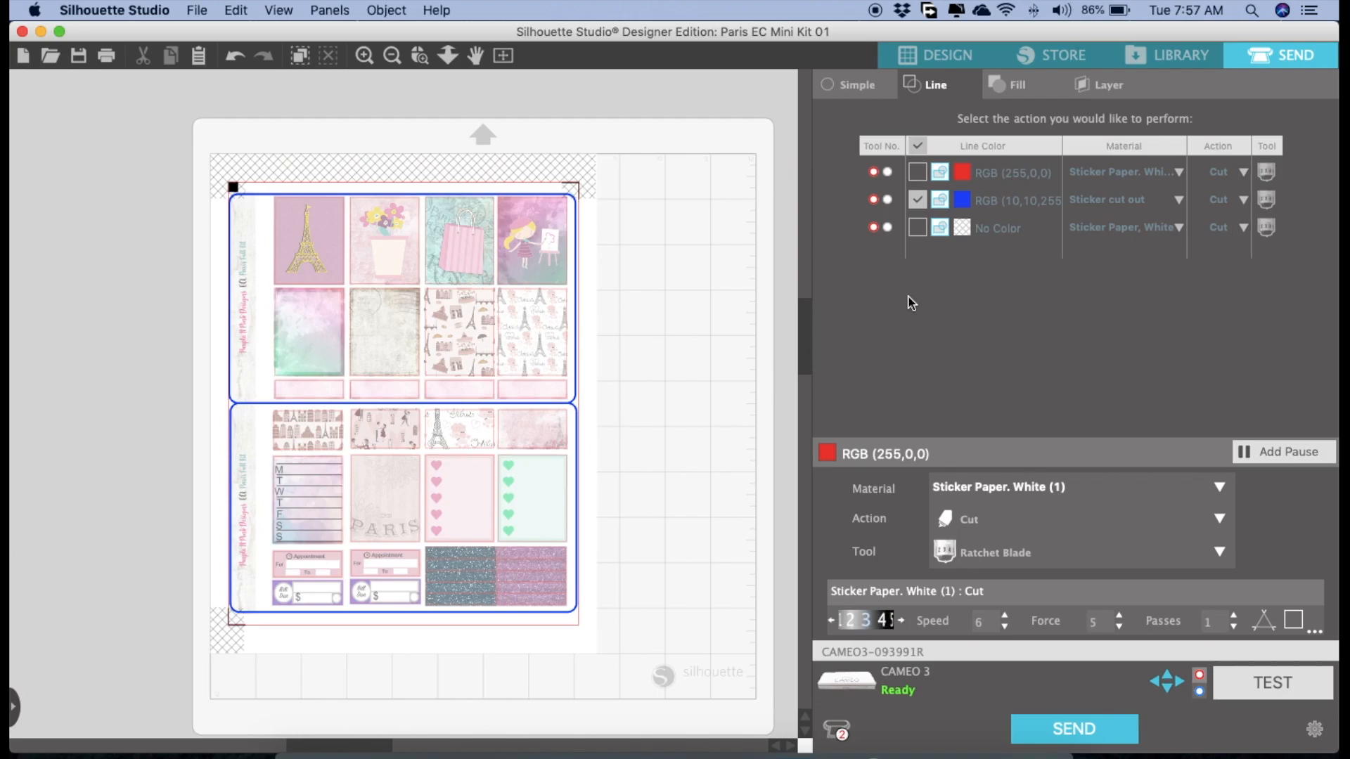
{"action": "left_click", "coordinate": [917, 172]}
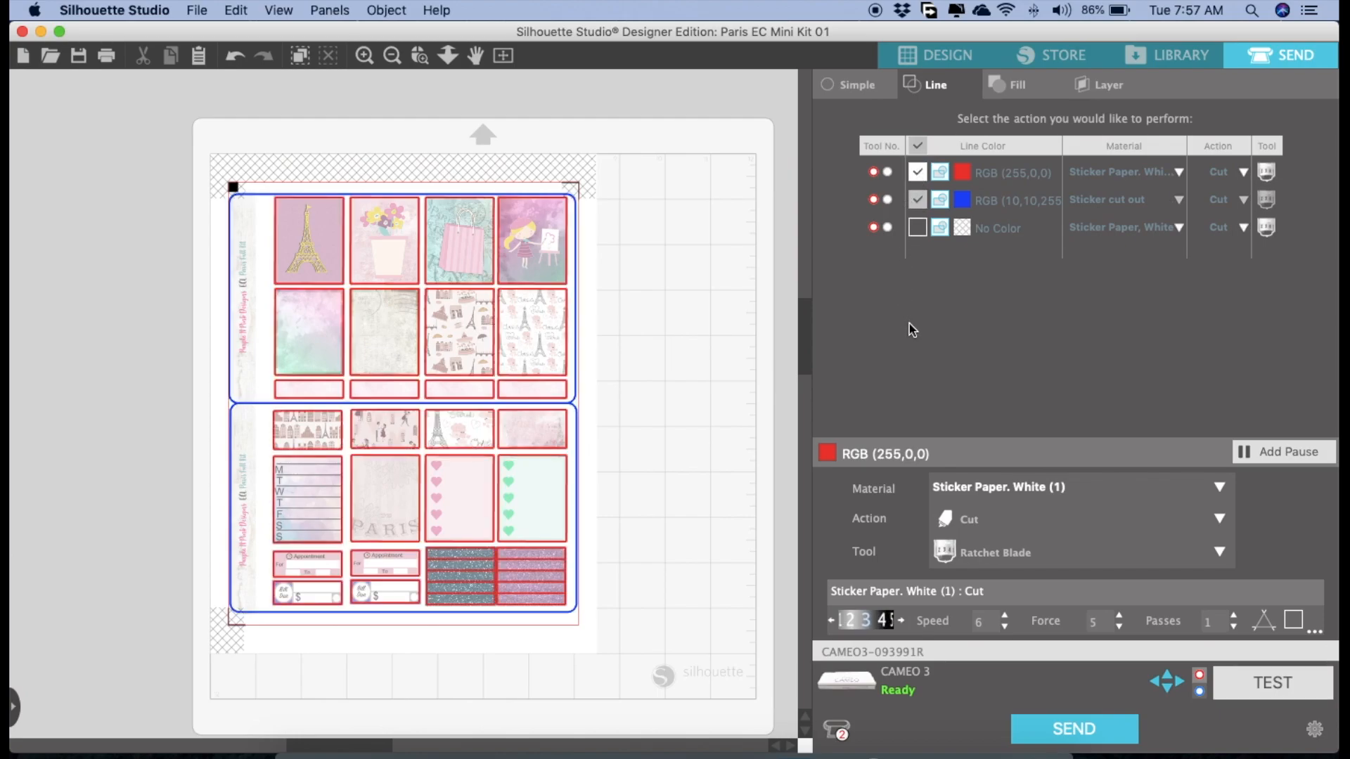
{"action": "left_click", "coordinate": [846, 86]}
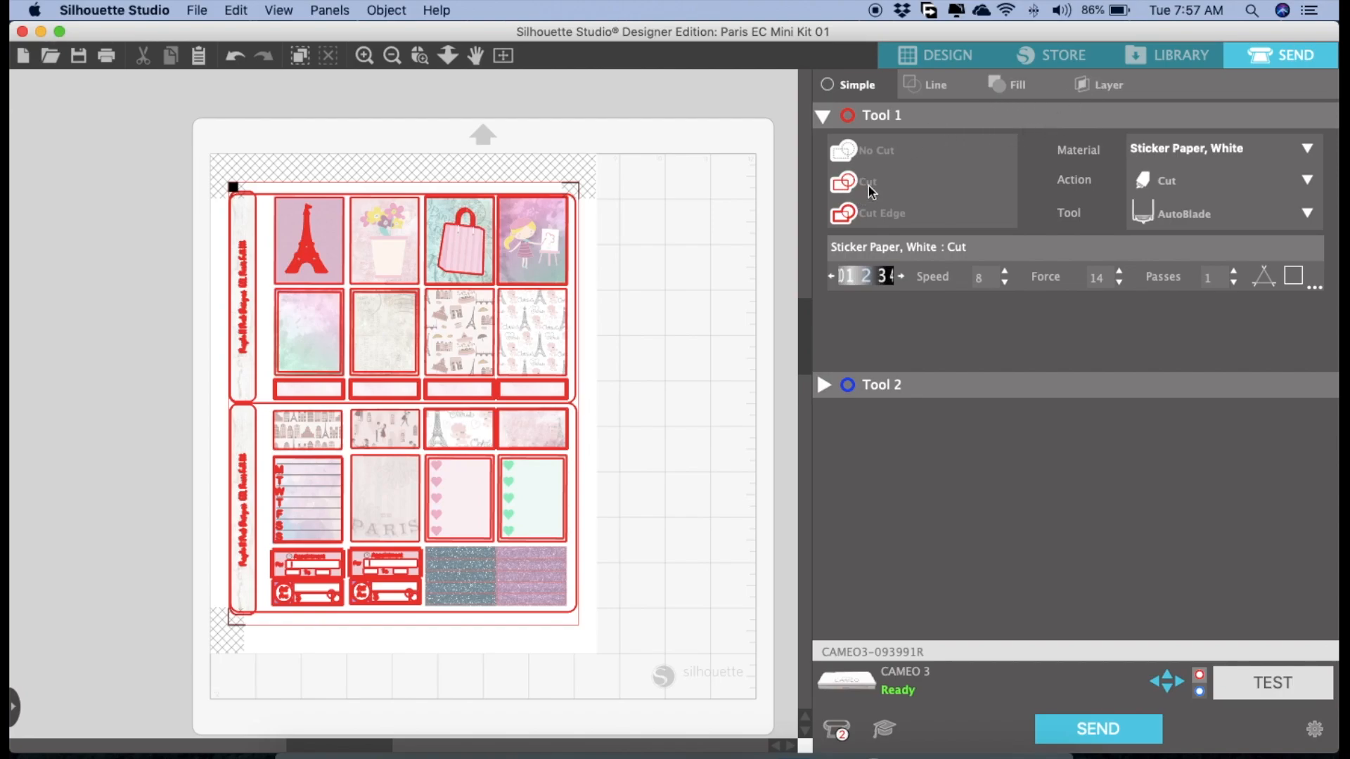
{"action": "left_click", "coordinate": [917, 91]}
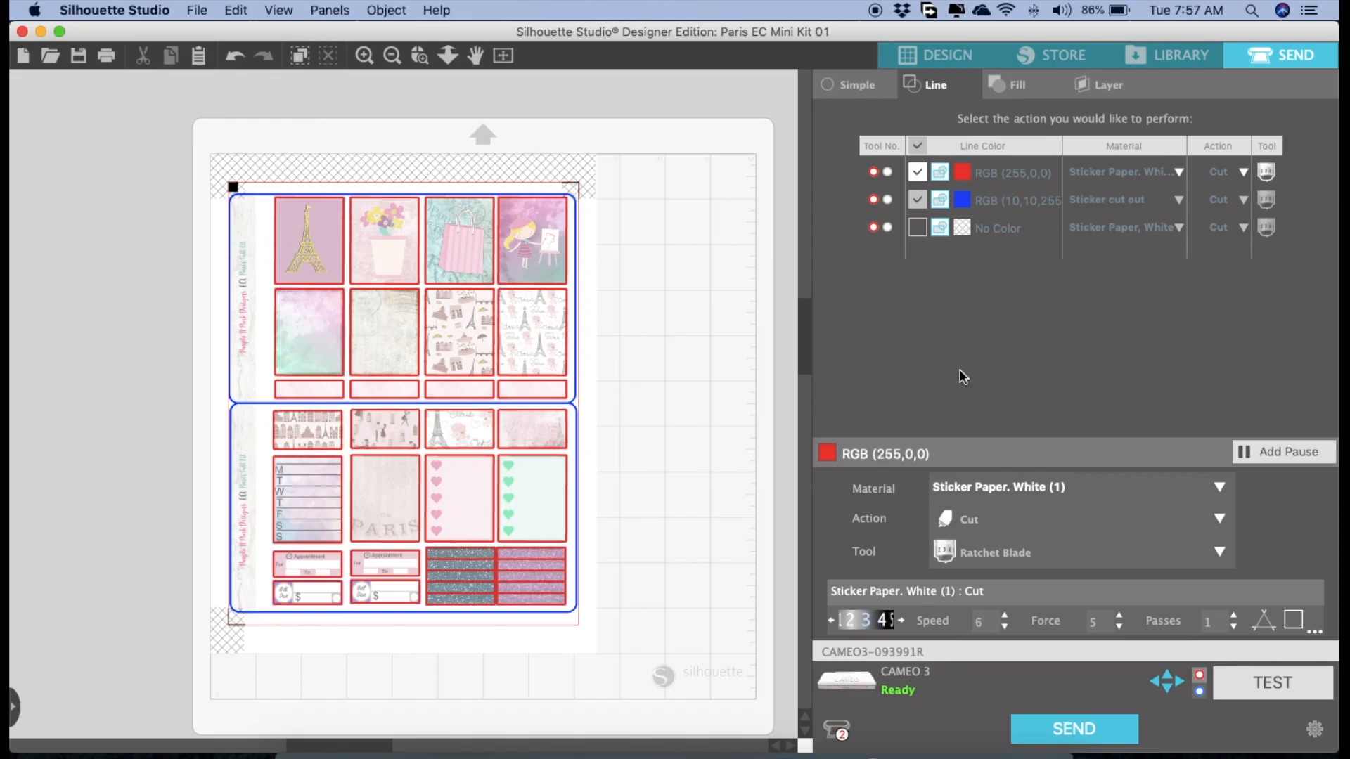
{"action": "left_click", "coordinate": [916, 199]}
Assign the Sticker 1 material to the red cut lines and Sticker cut out to the blue ones
{"action": "left_click", "coordinate": [1179, 174]}
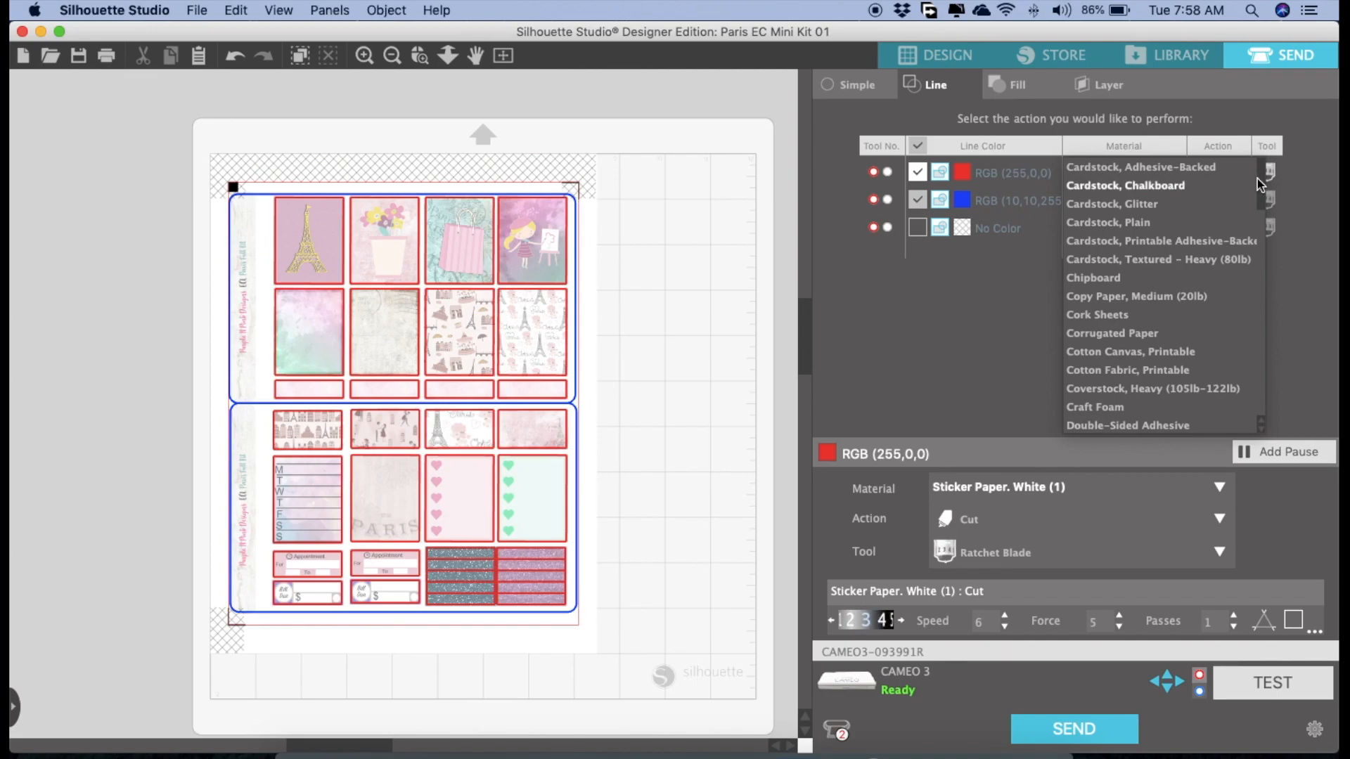
{"action": "scroll", "coordinate": [1257, 387], "scroll_direction": "down", "scroll_amount": 10}
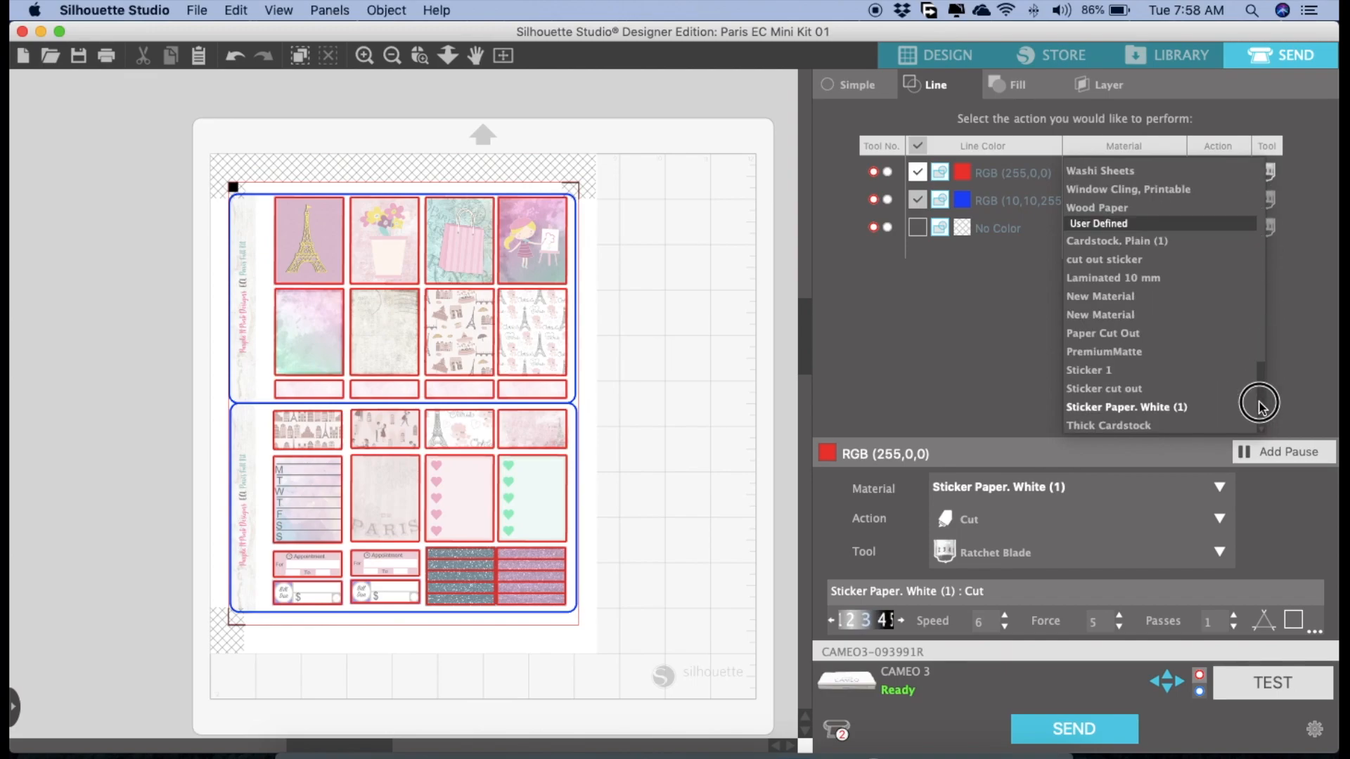
{"action": "left_click", "coordinate": [1086, 370]}
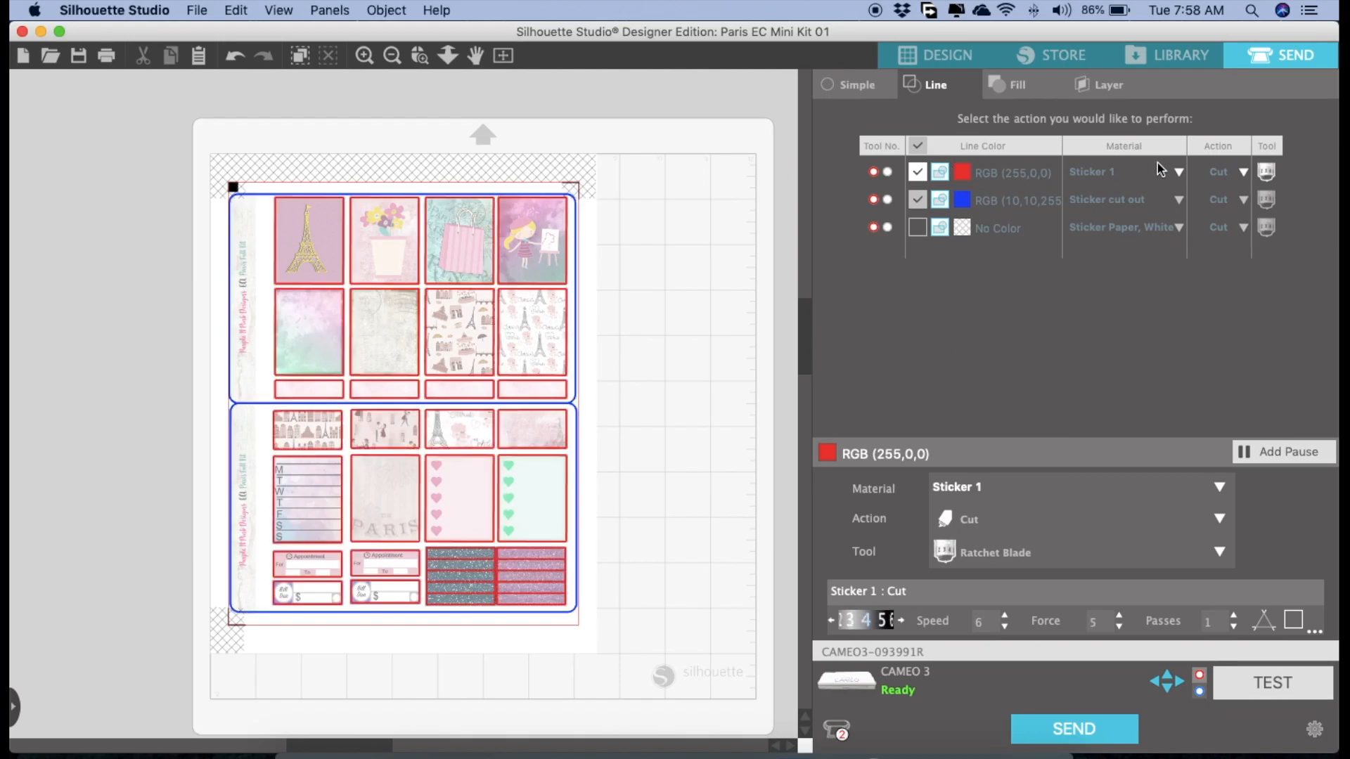
{"action": "left_click", "coordinate": [1179, 201]}
{"action": "left_click_drag", "start_coordinate": [1260, 218], "coordinate": [1262, 433]}
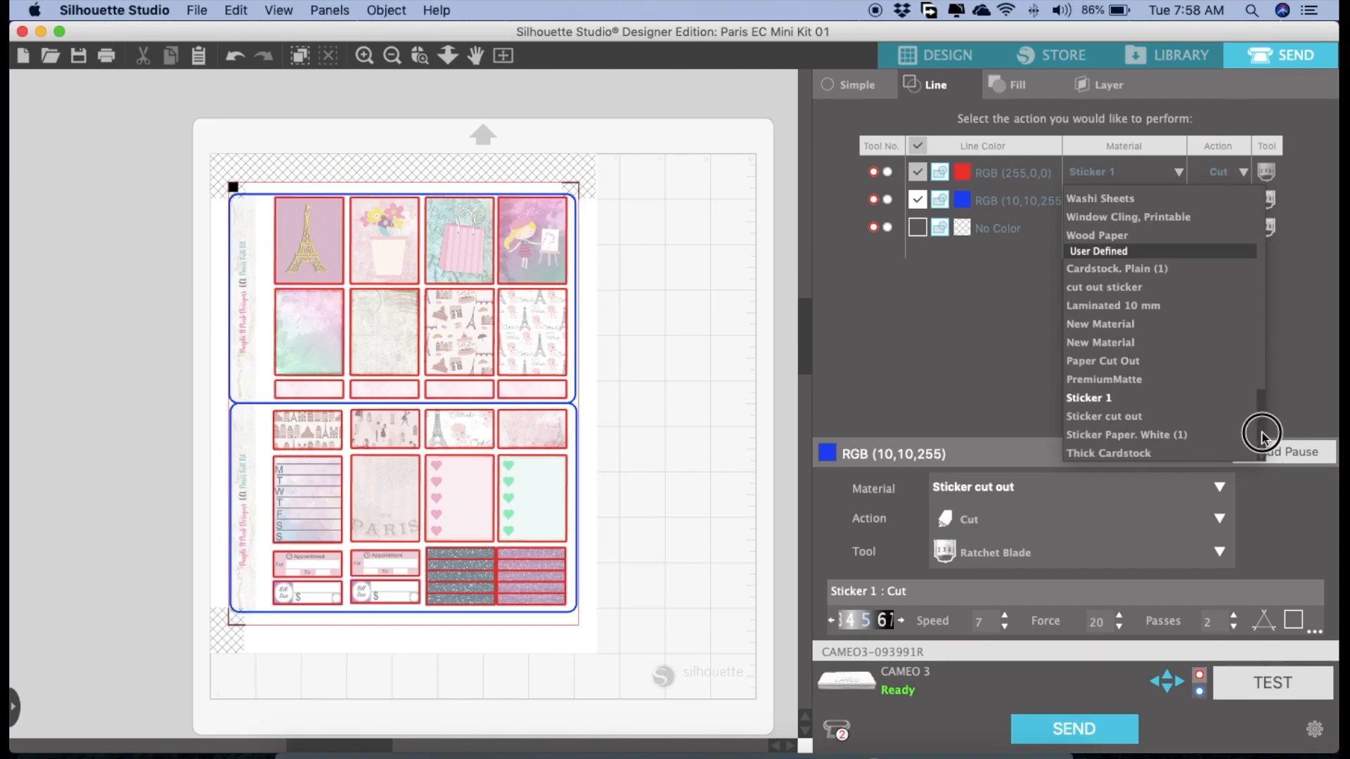
{"action": "left_click", "coordinate": [1115, 419]}
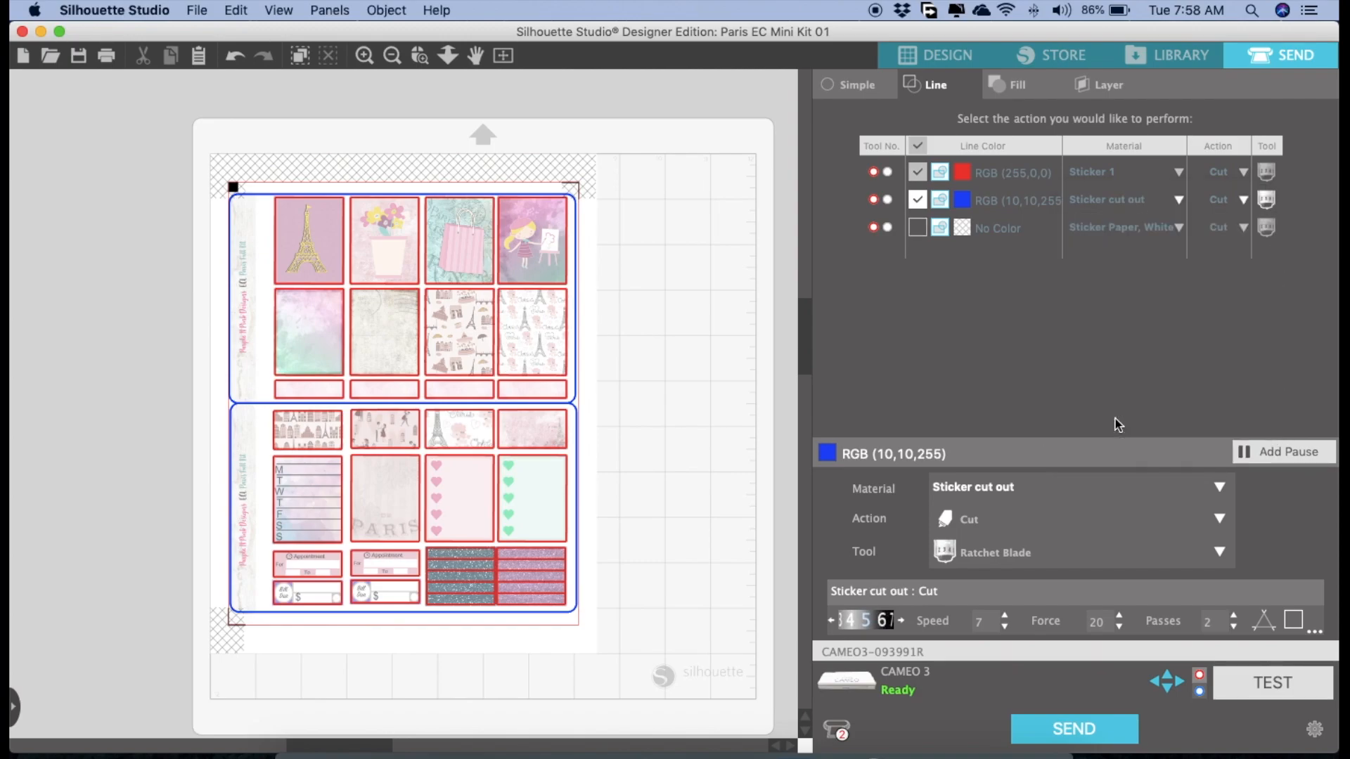
Review the speed, force and passes set for the red lines and for the blue lines
{"action": "left_click", "coordinate": [1082, 176]}
{"action": "left_click", "coordinate": [974, 346]}
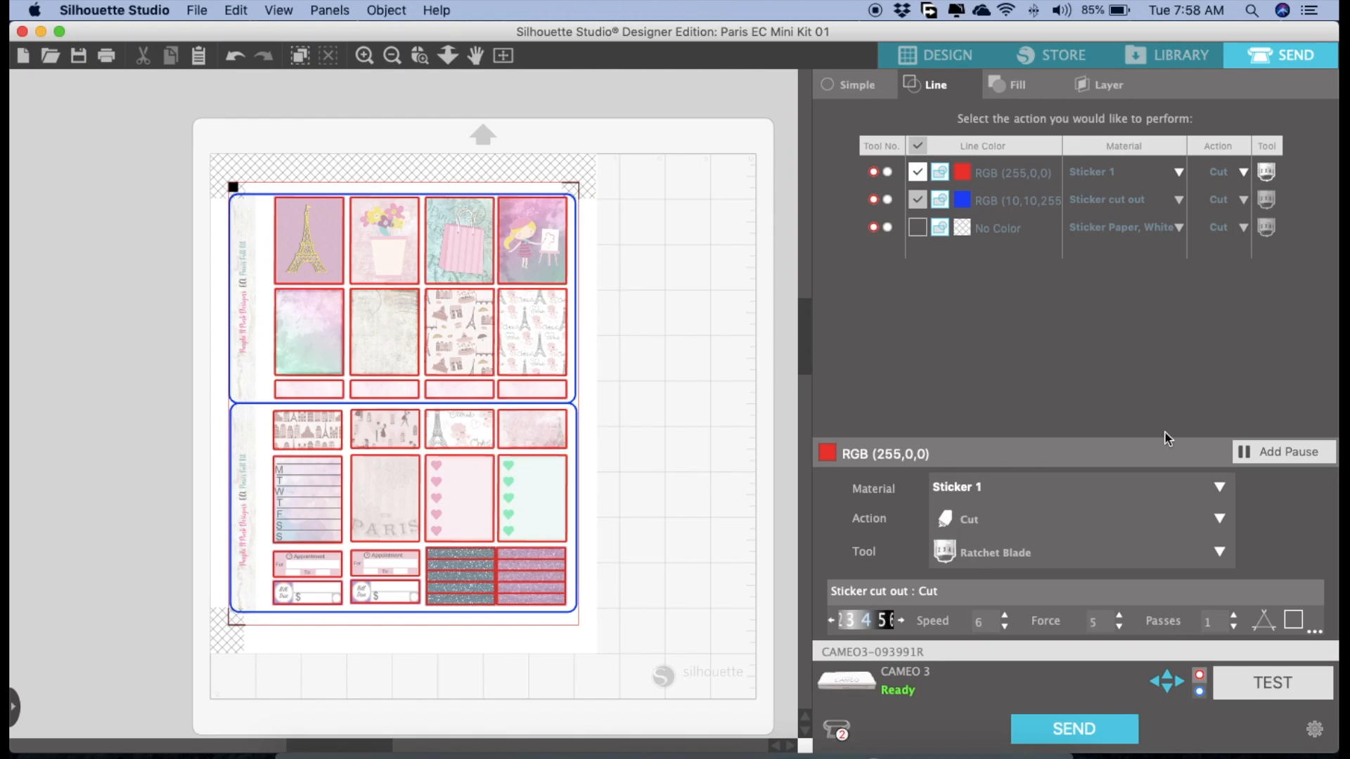
{"action": "left_click", "coordinate": [1098, 201]}
{"action": "left_click", "coordinate": [972, 326]}
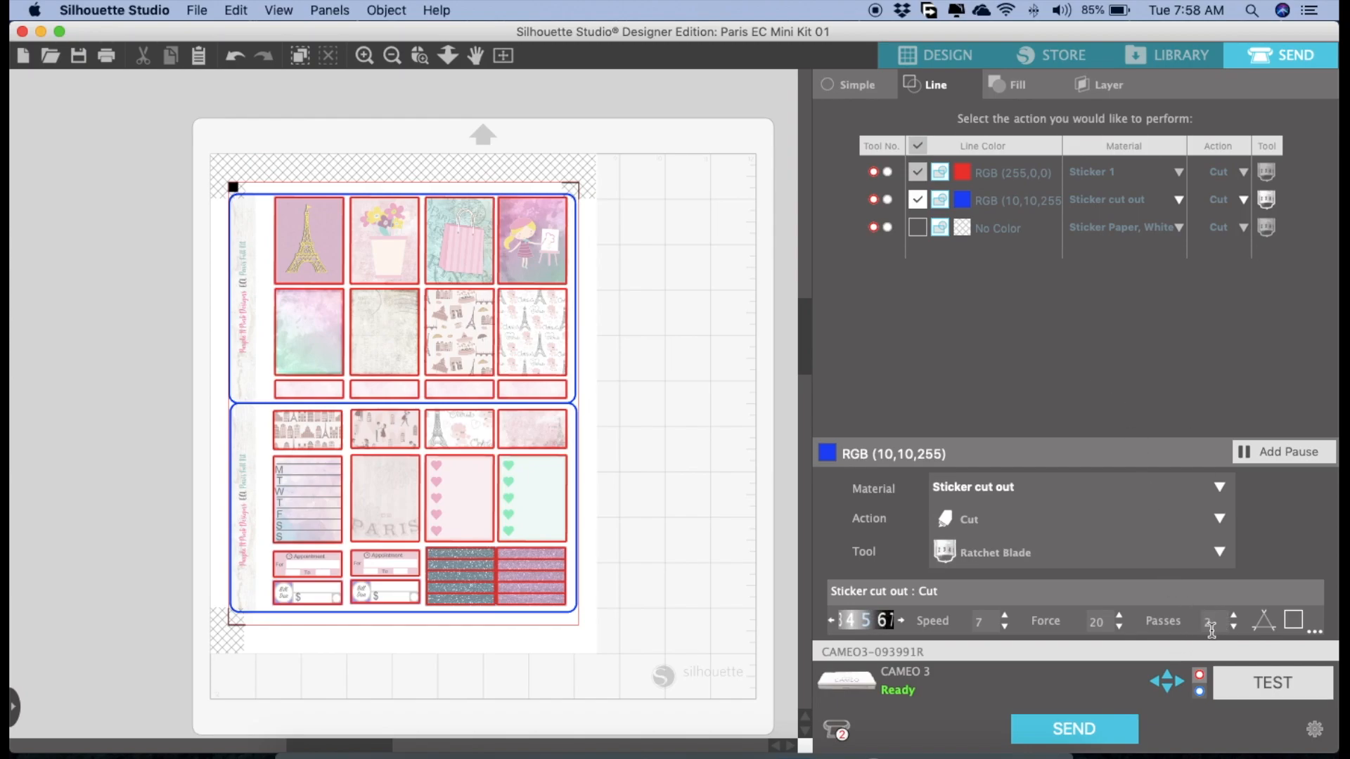
Set the blue lines' cutting force to 26 with 1 pass, and return to the design view
{"action": "left_click", "coordinate": [1119, 615]}
{"action": "left_click", "coordinate": [1119, 616]}
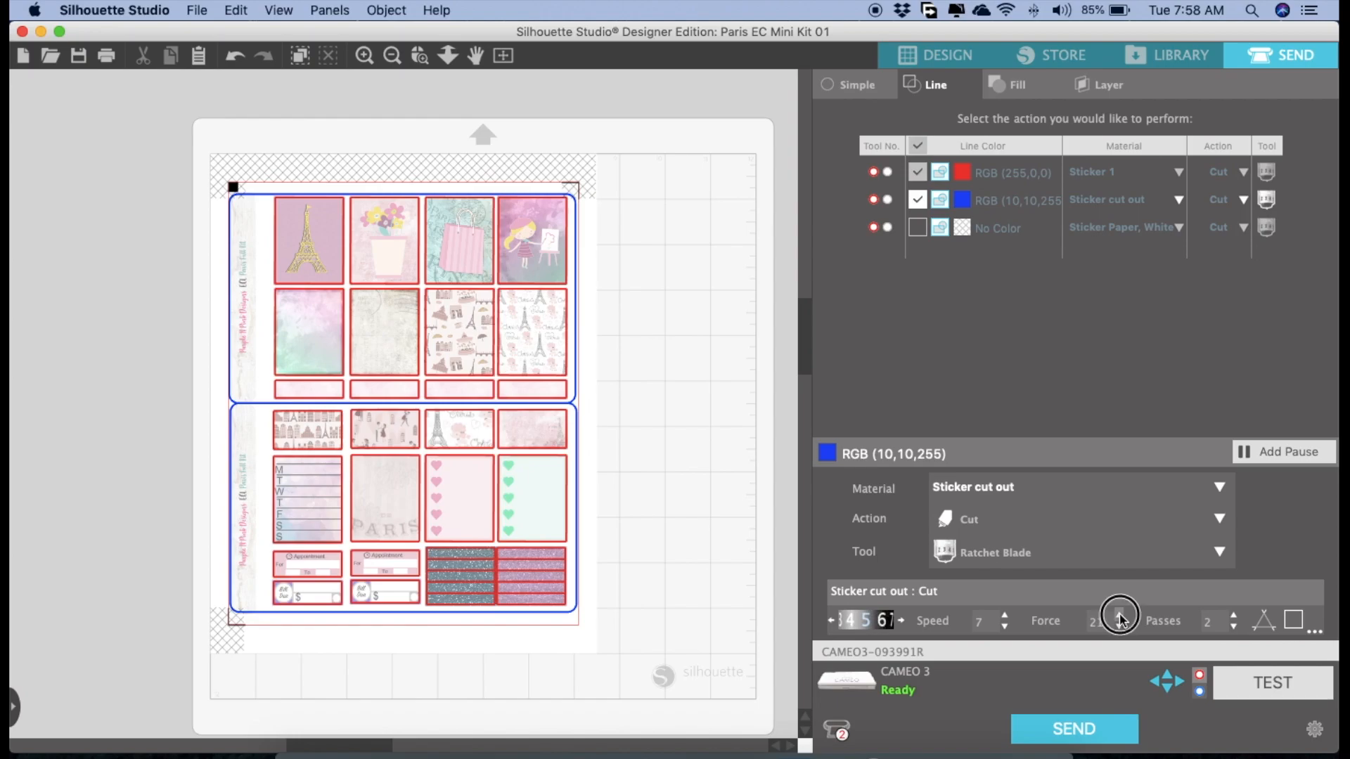
{"action": "left_click", "coordinate": [1119, 616]}
{"action": "left_click", "coordinate": [1120, 616]}
{"action": "left_click", "coordinate": [1120, 616]}
{"action": "left_click", "coordinate": [1119, 616]}
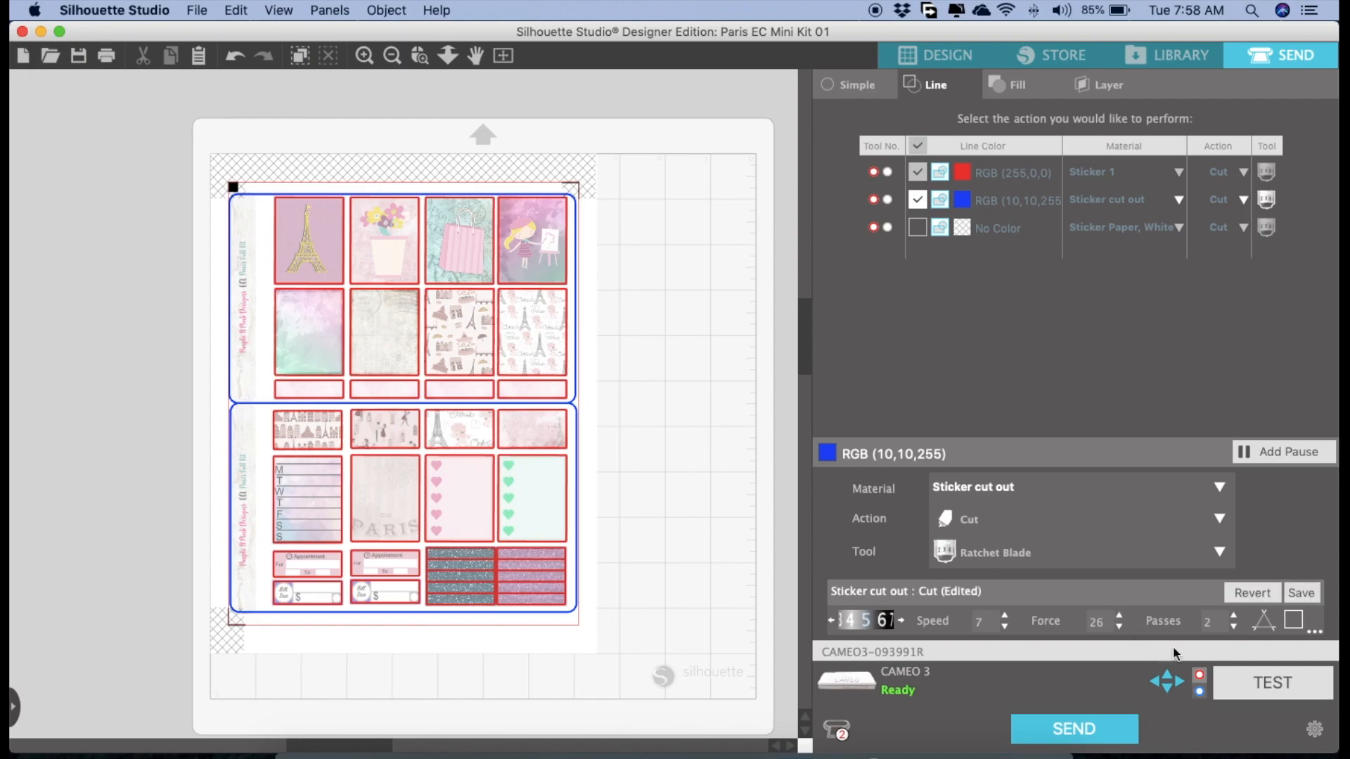
{"action": "left_click", "coordinate": [1233, 627]}
{"action": "left_click", "coordinate": [943, 51]}
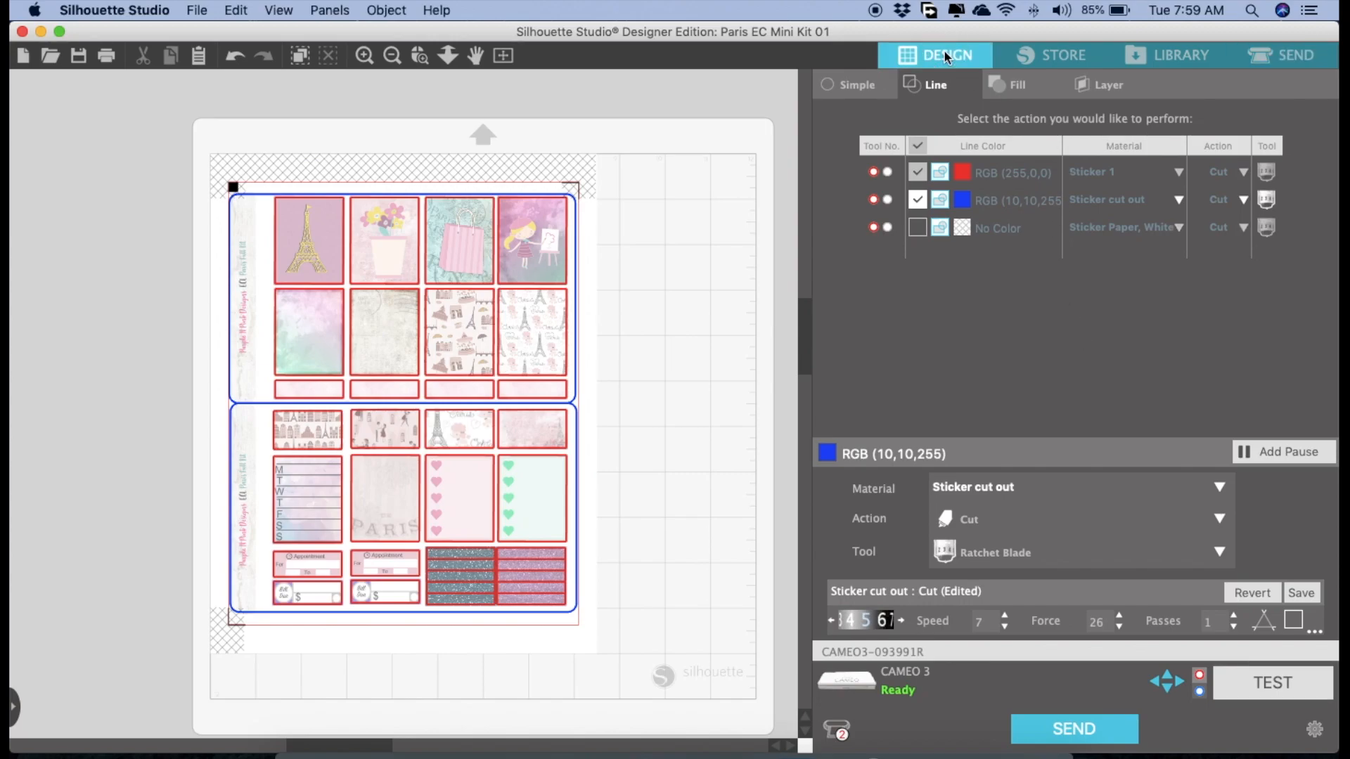